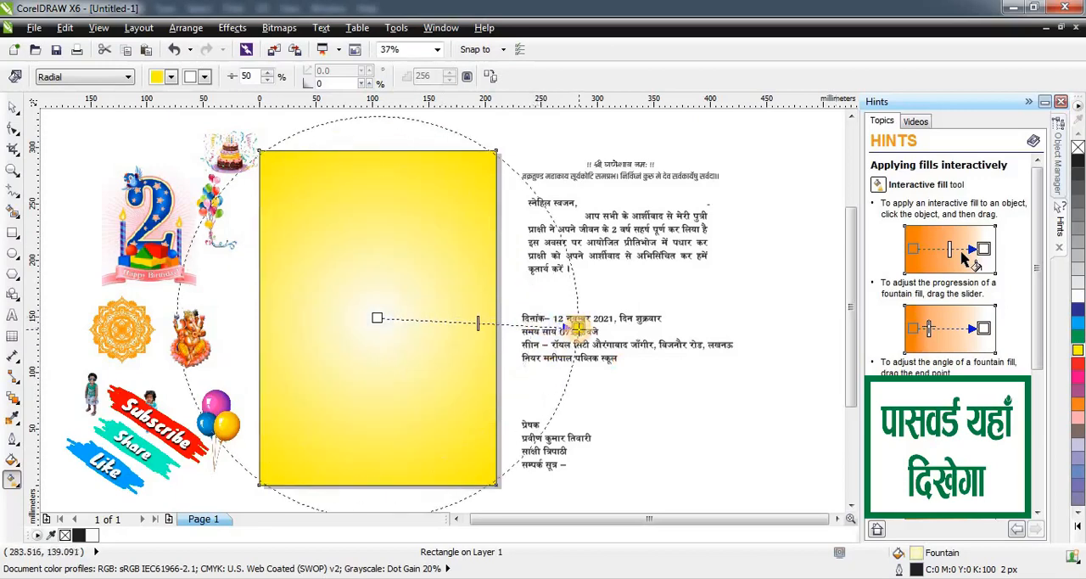
Remove the outline from the yellow gradient rectangle by setting its outline width to None.
click(13, 104)
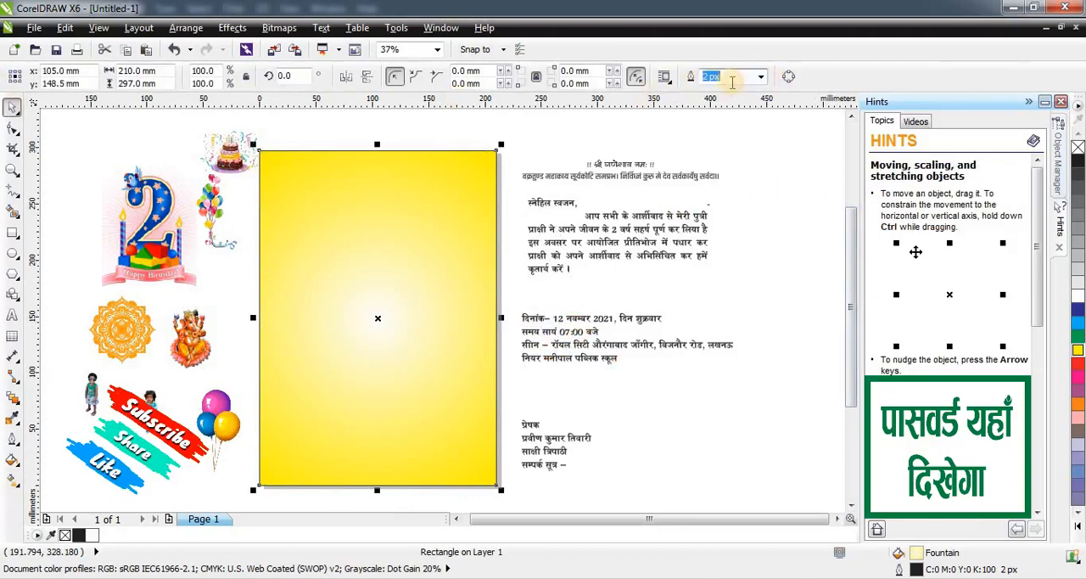
click(762, 77)
click(515, 135)
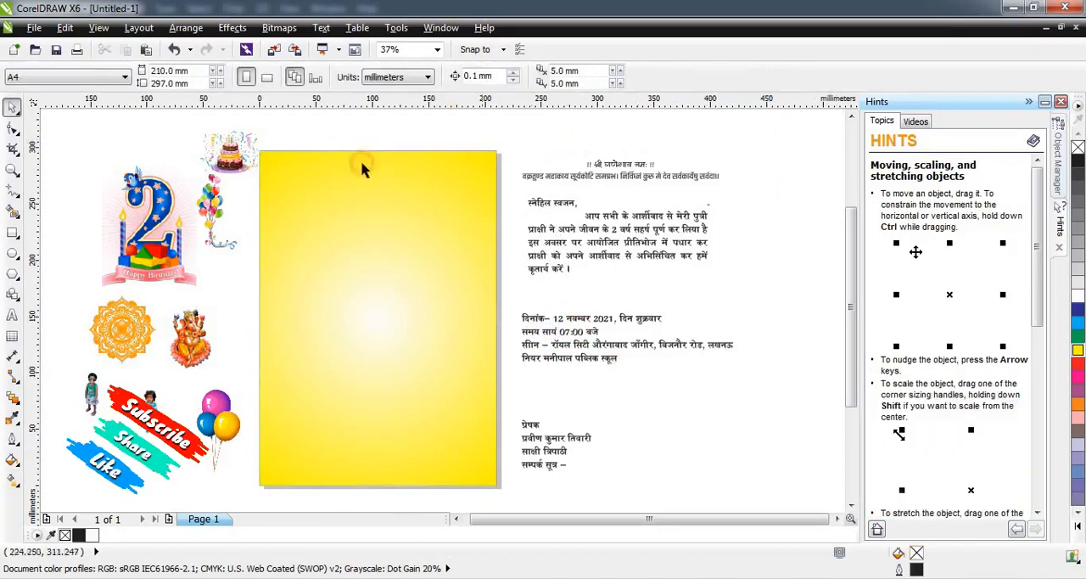
Convert the yellow rectangle to a 300 dpi CMYK Color (32-bit) bitmap with anti-aliasing and transparent background.
click(324, 167)
click(280, 33)
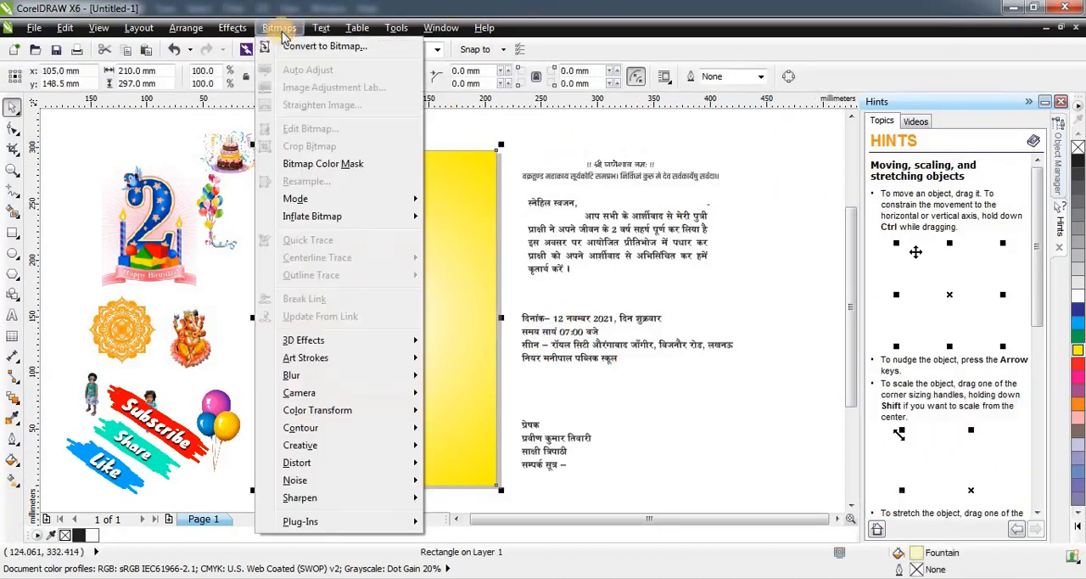
click(284, 40)
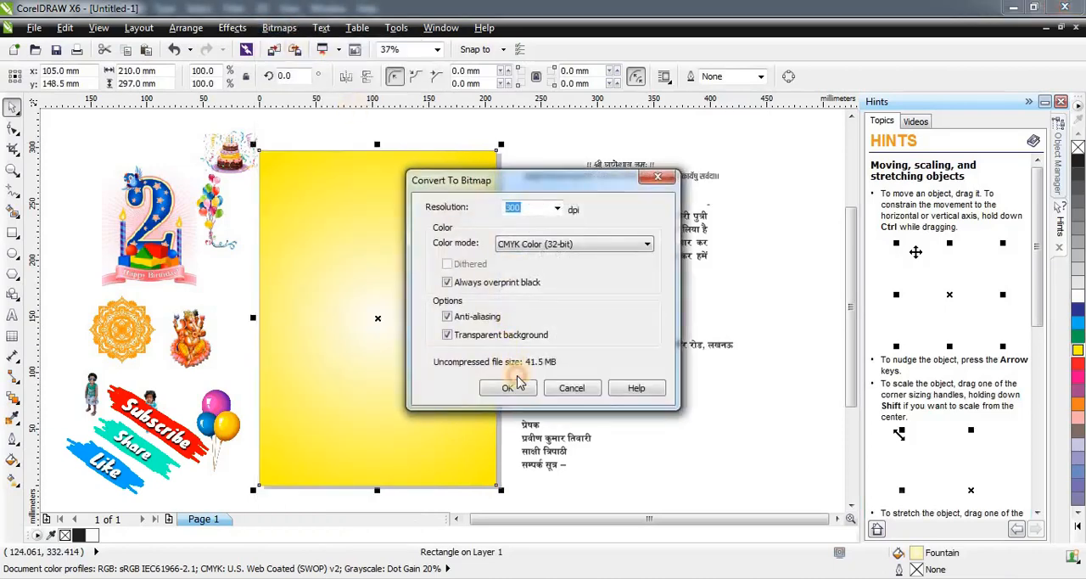
Start the Page Curl 3D effect on the bitmap and preview a horizontal, transparent curl at its upper-left corner.
click(279, 27)
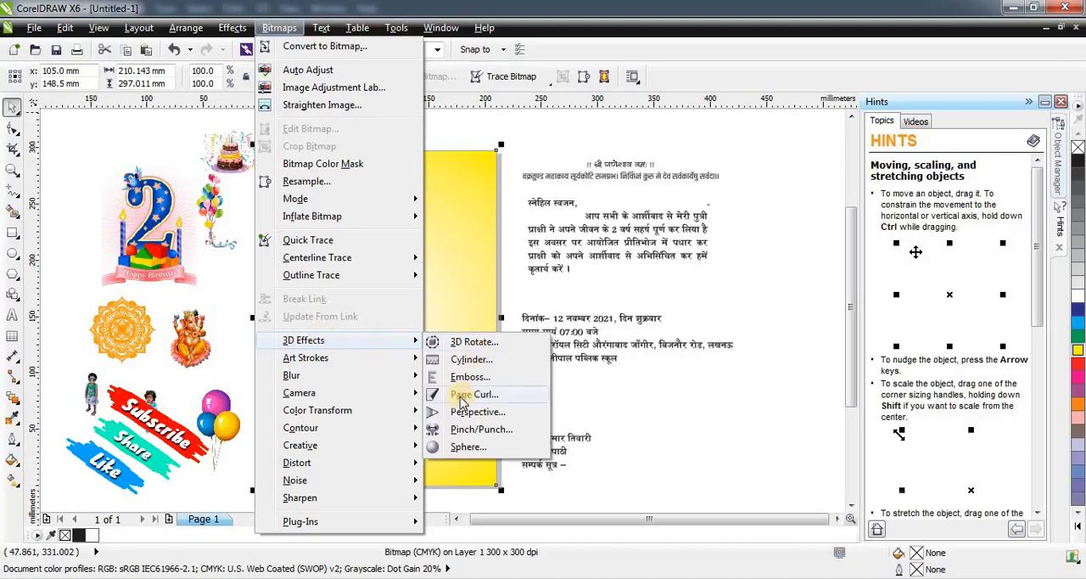
click(463, 400)
drag(490, 202, 616, 218)
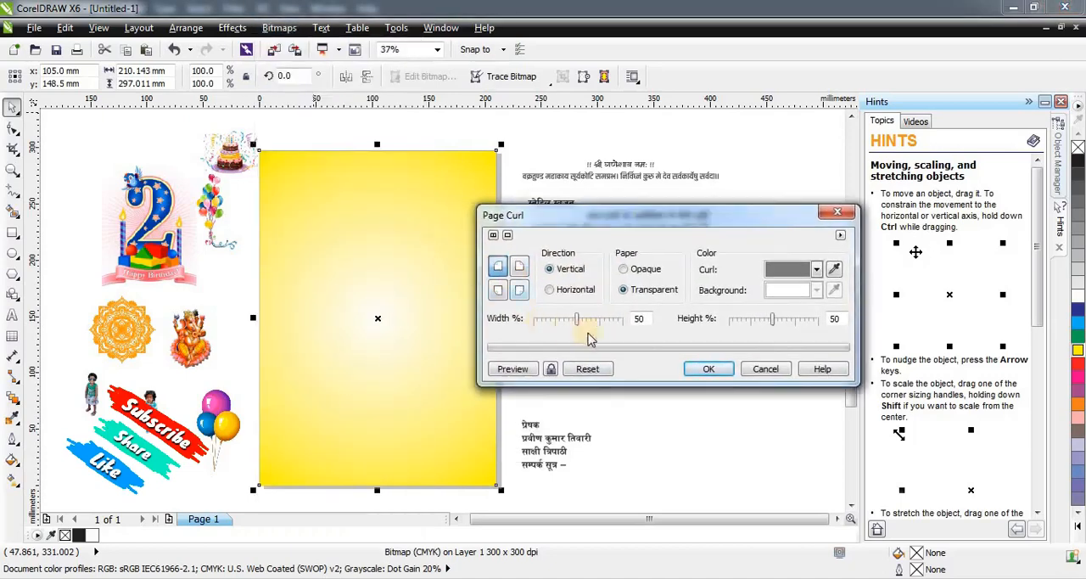
click(524, 370)
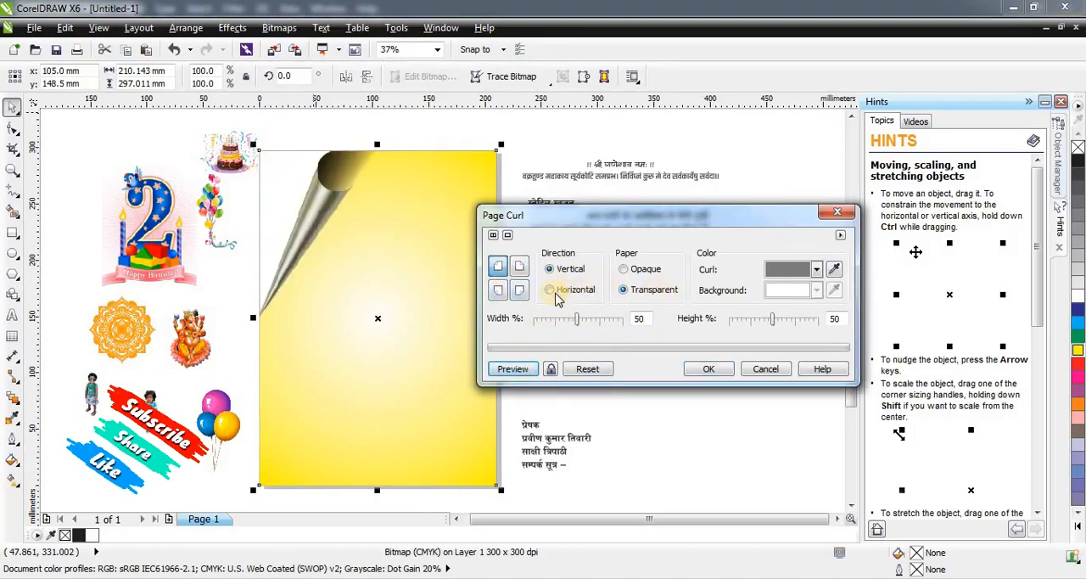
click(525, 368)
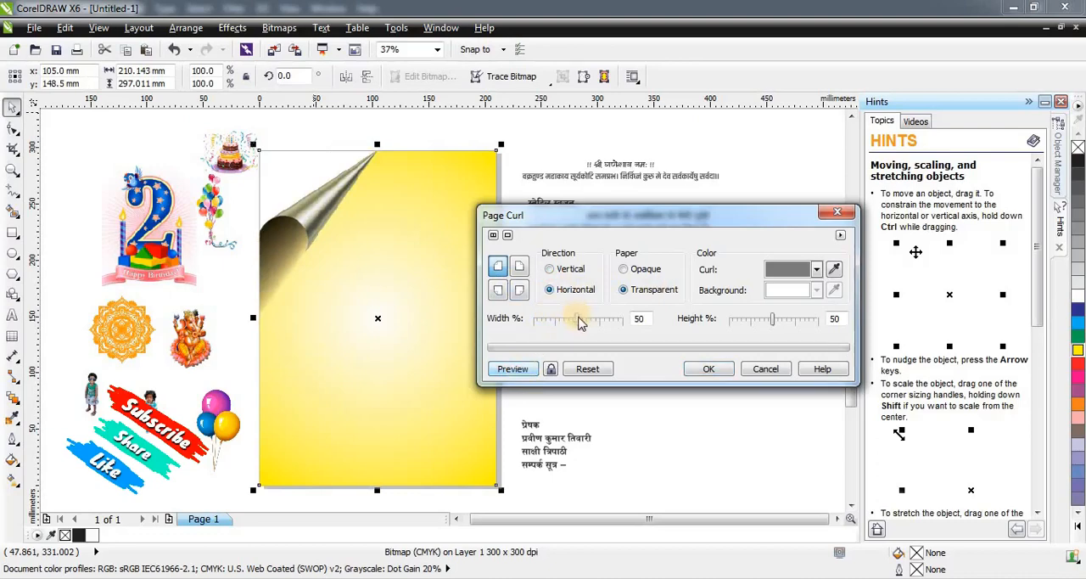
Try page curl heights of 34% and 25% and a width of 68%, previewing each setting.
drag(760, 322, 740, 322)
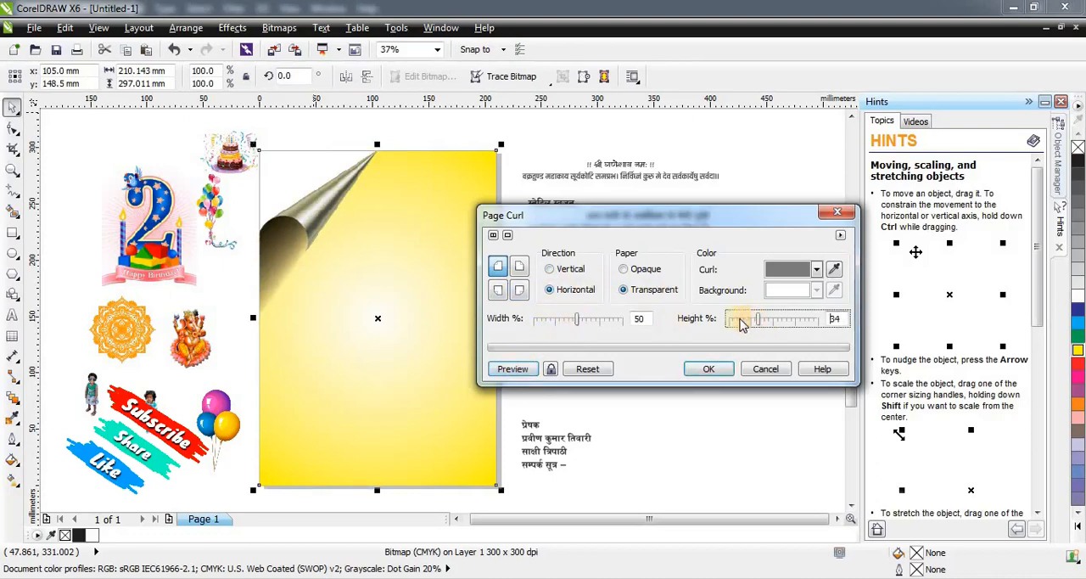
click(533, 368)
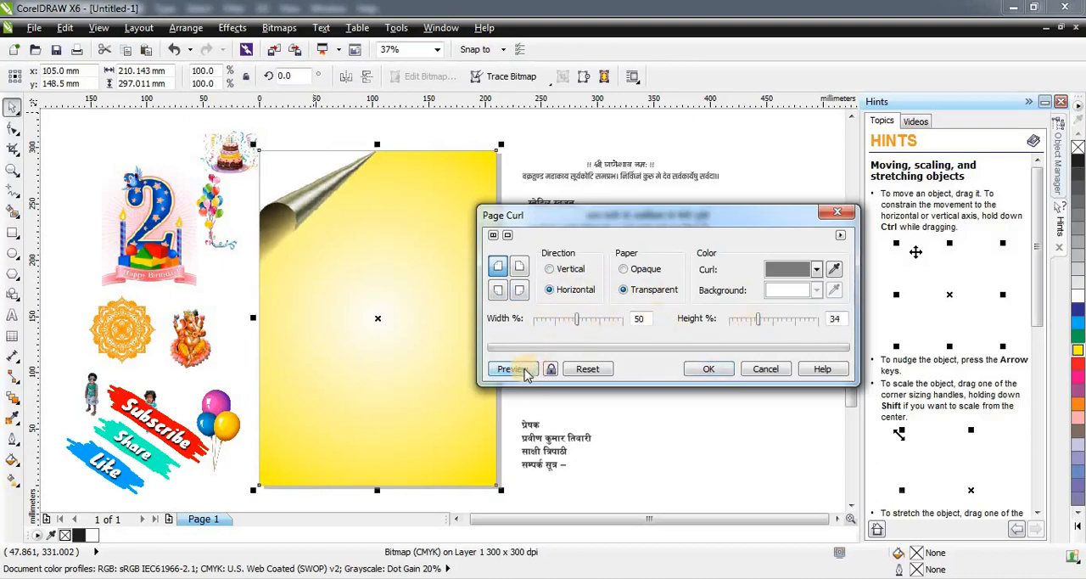
drag(756, 328, 734, 334)
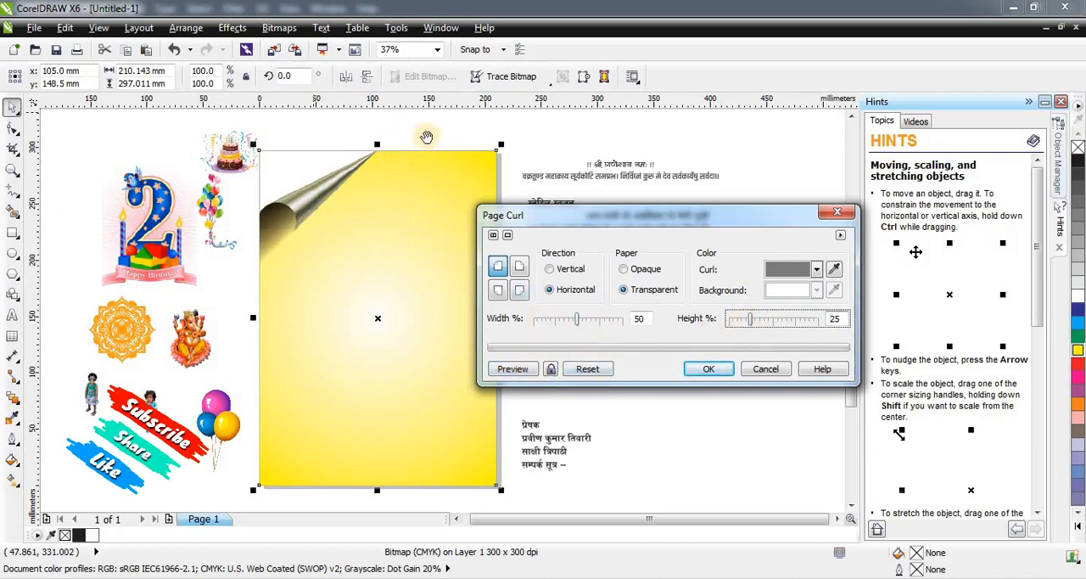
click(526, 370)
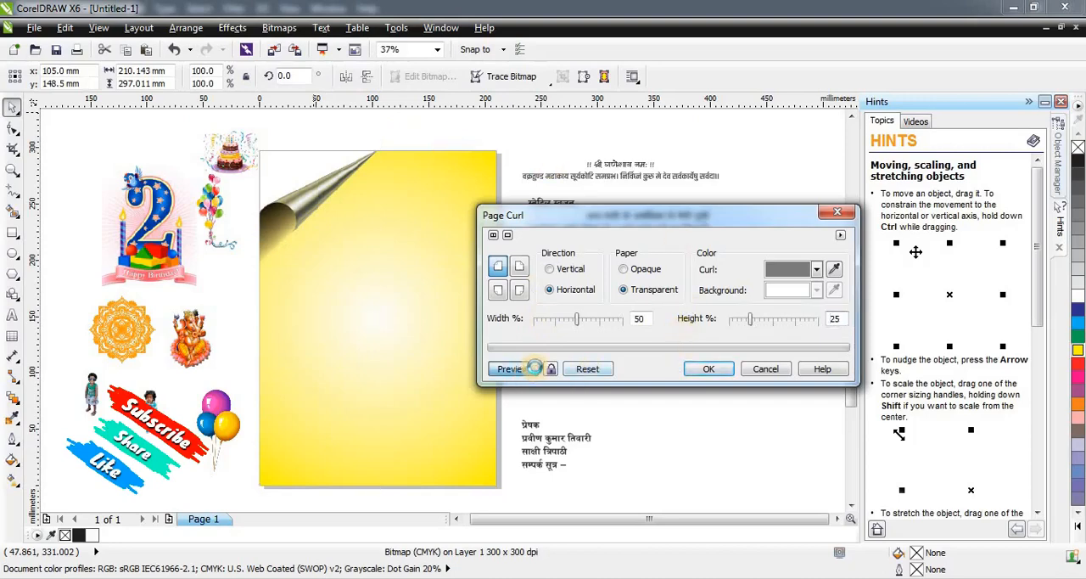
click(597, 321)
click(524, 367)
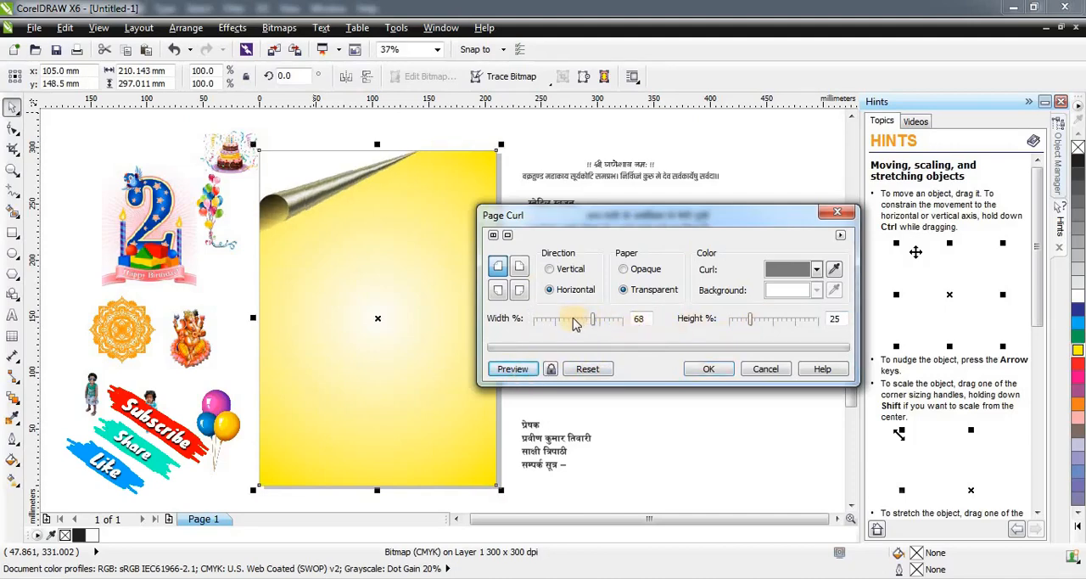
Set the page curl's width to 30% and height to 49%, and preview it.
drag(573, 320, 560, 321)
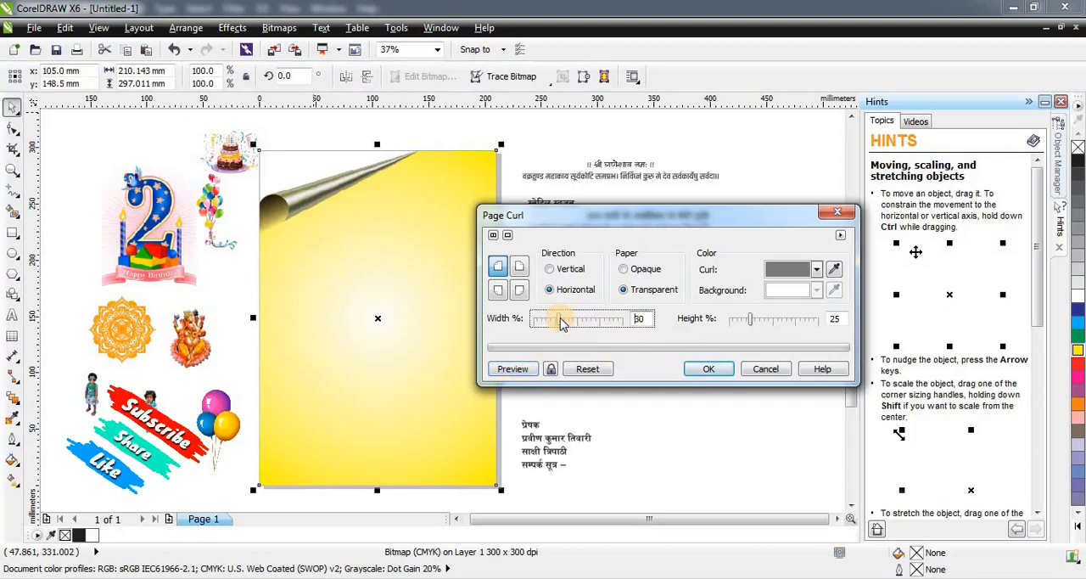
click(528, 372)
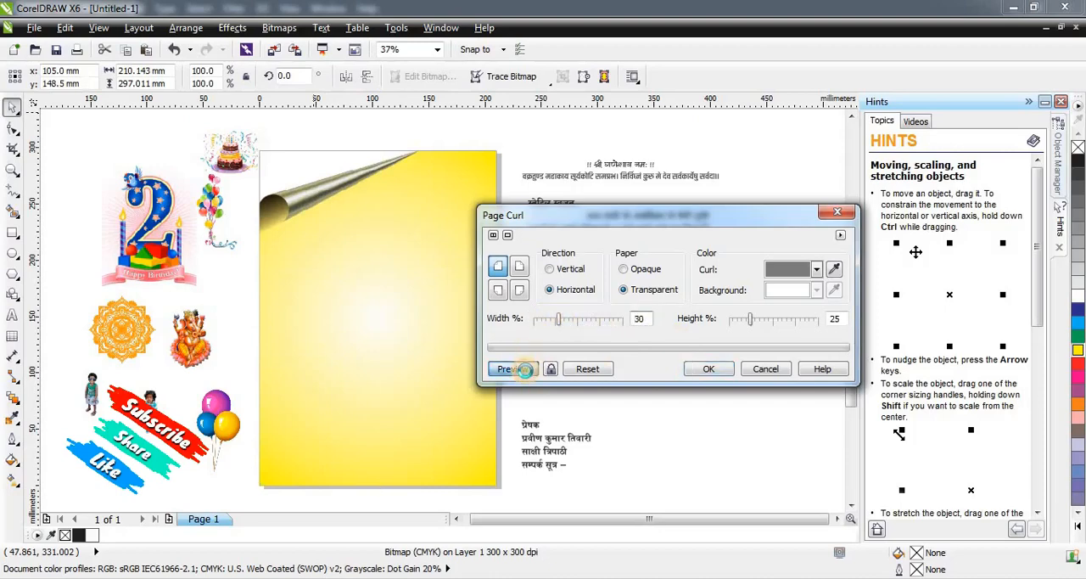
click(773, 321)
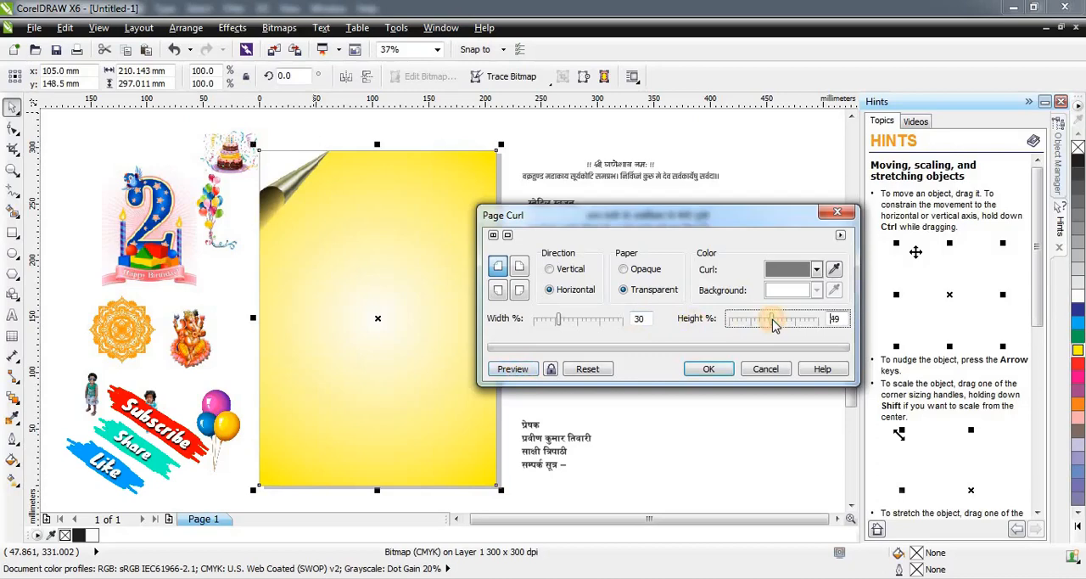
click(524, 371)
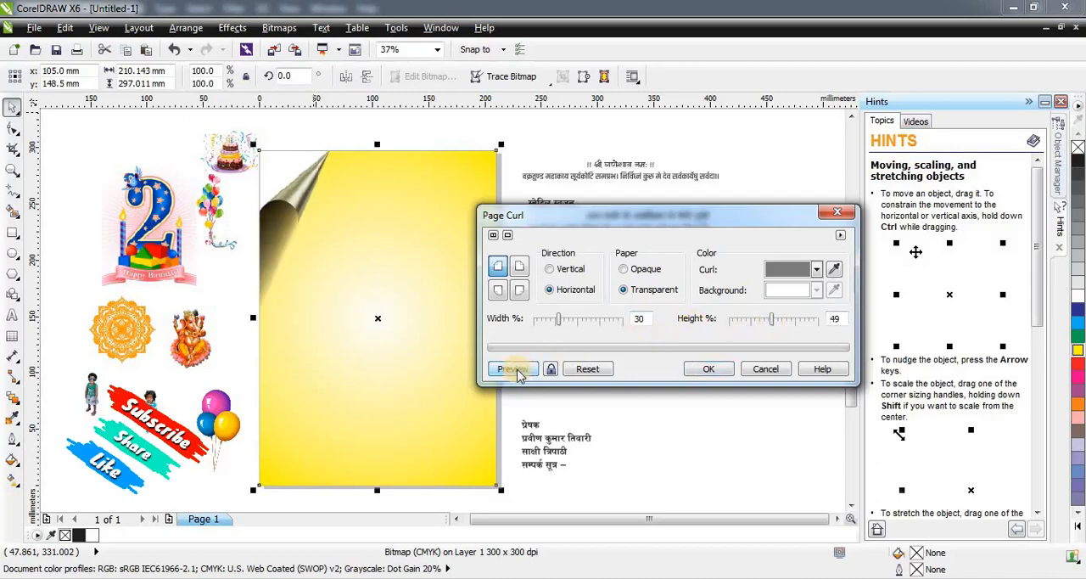
Change the curl colour to orange, preview it, and apply the page curl to the bitmap.
click(785, 270)
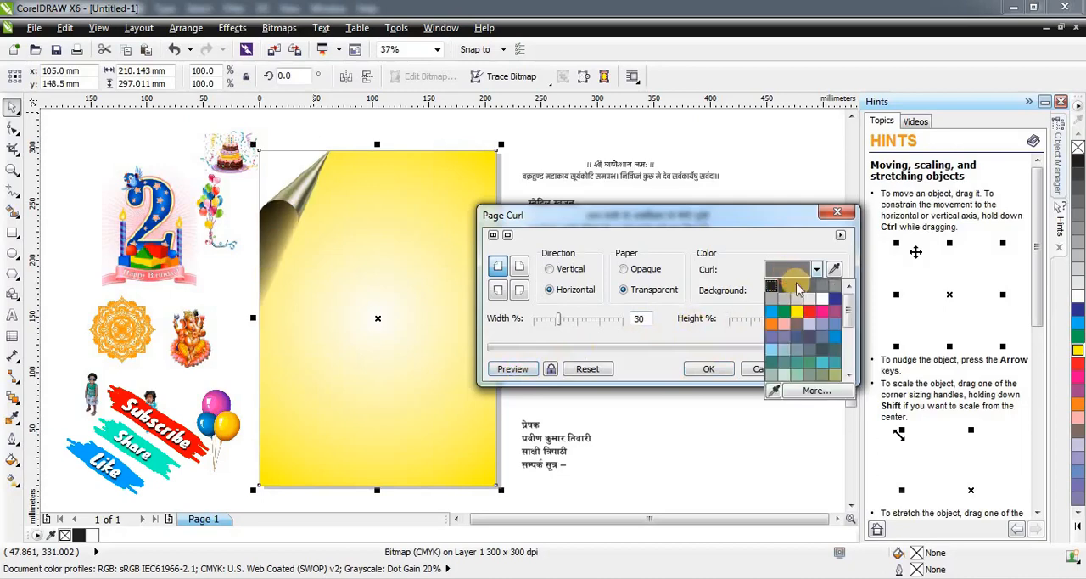
click(771, 327)
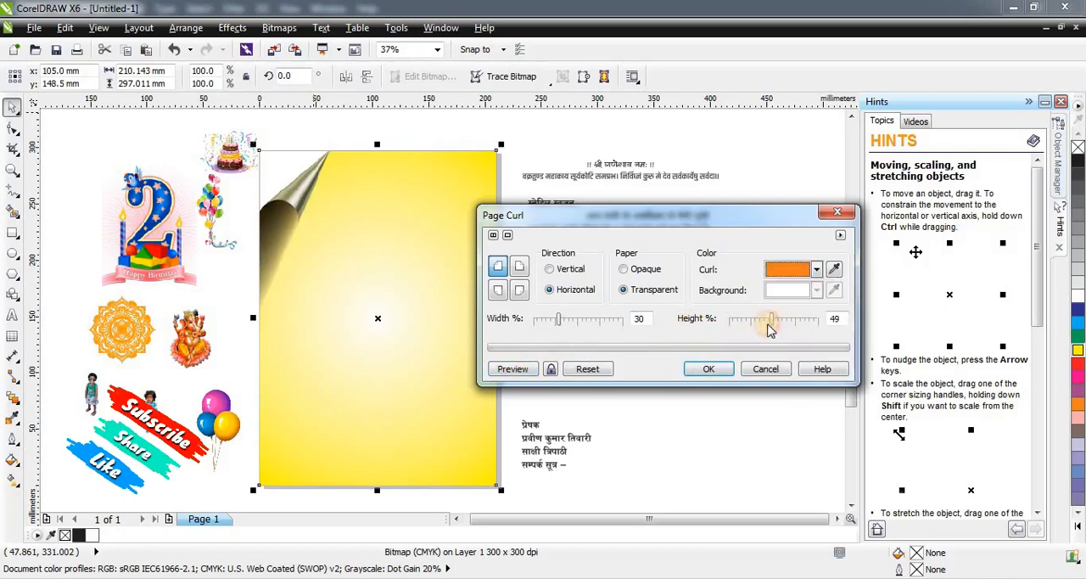
click(530, 369)
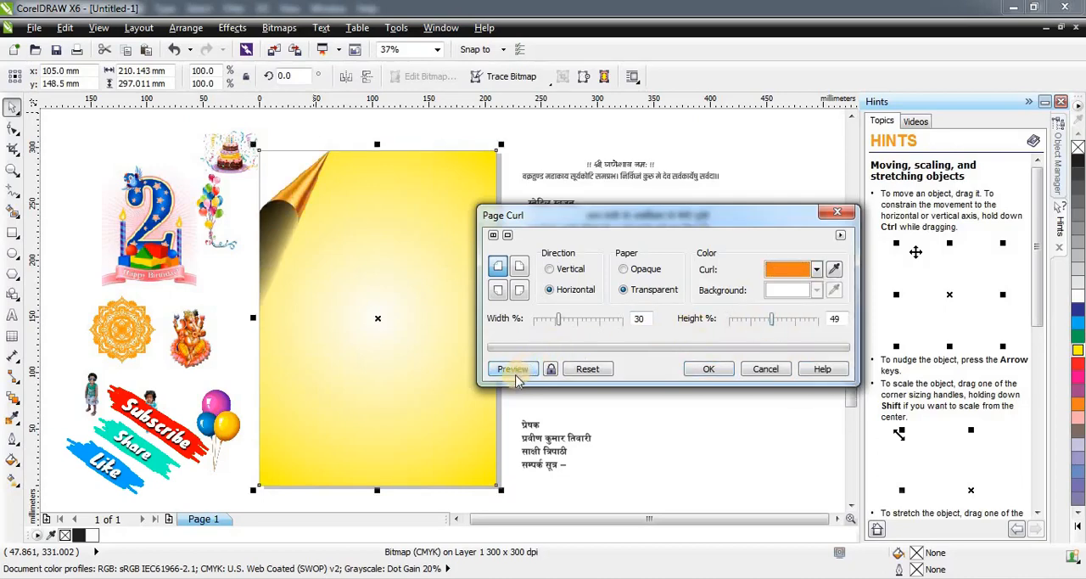
click(713, 371)
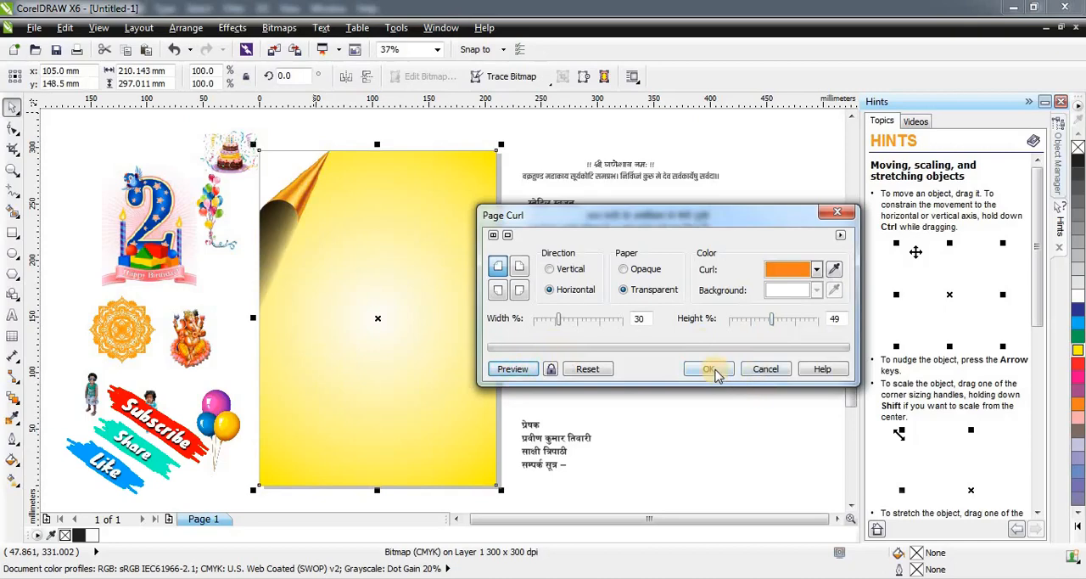
click(715, 371)
click(524, 163)
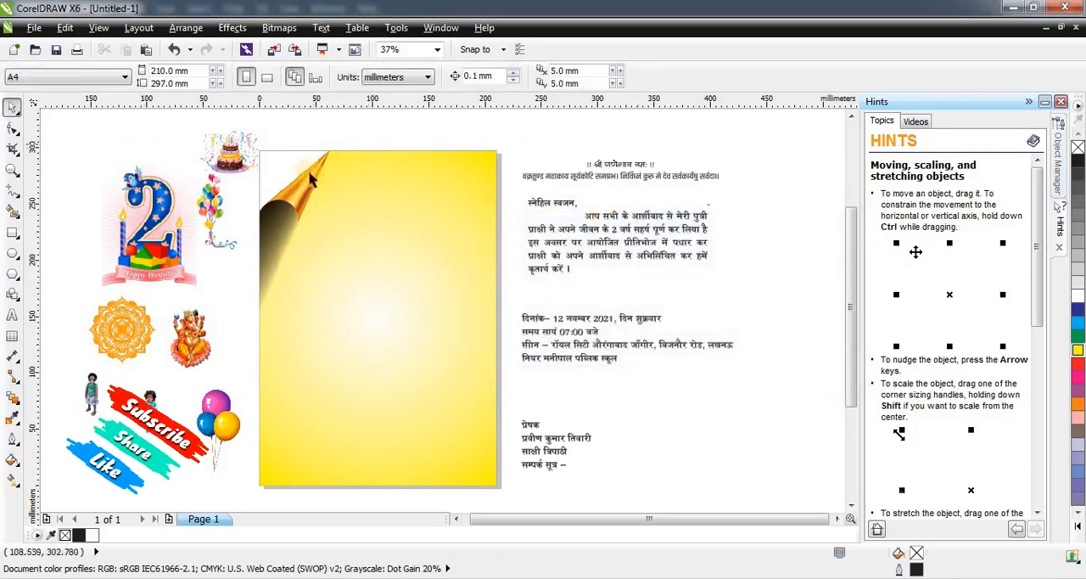
Place the "2" Happy Birthday logo in the page's curled corner at about 32 by 41 mm.
scroll(131, 138, up, 2)
scroll(259, 197, down, 2)
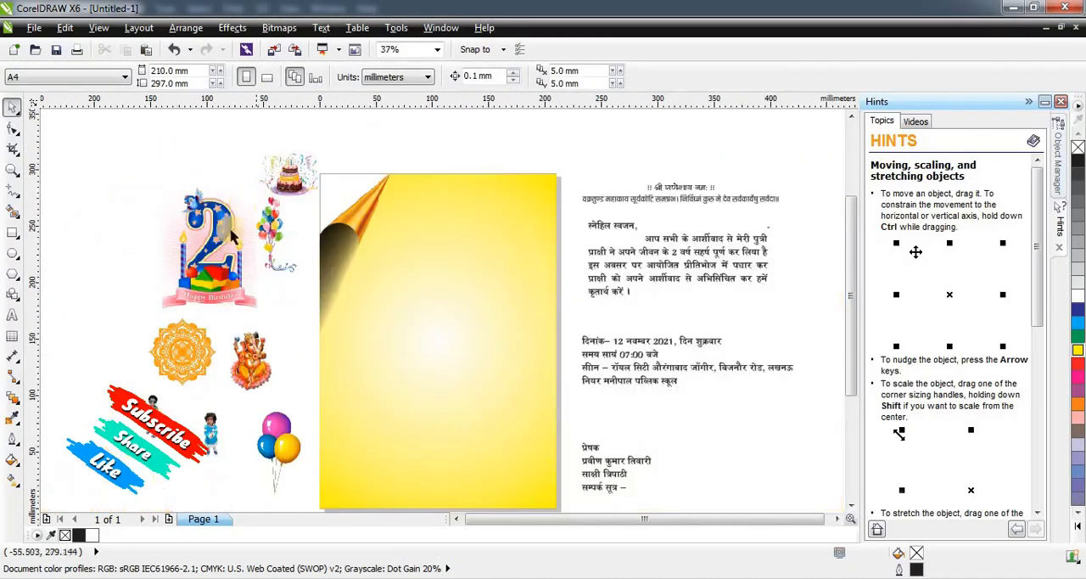
drag(259, 197, 341, 197)
scroll(342, 196, up, 4)
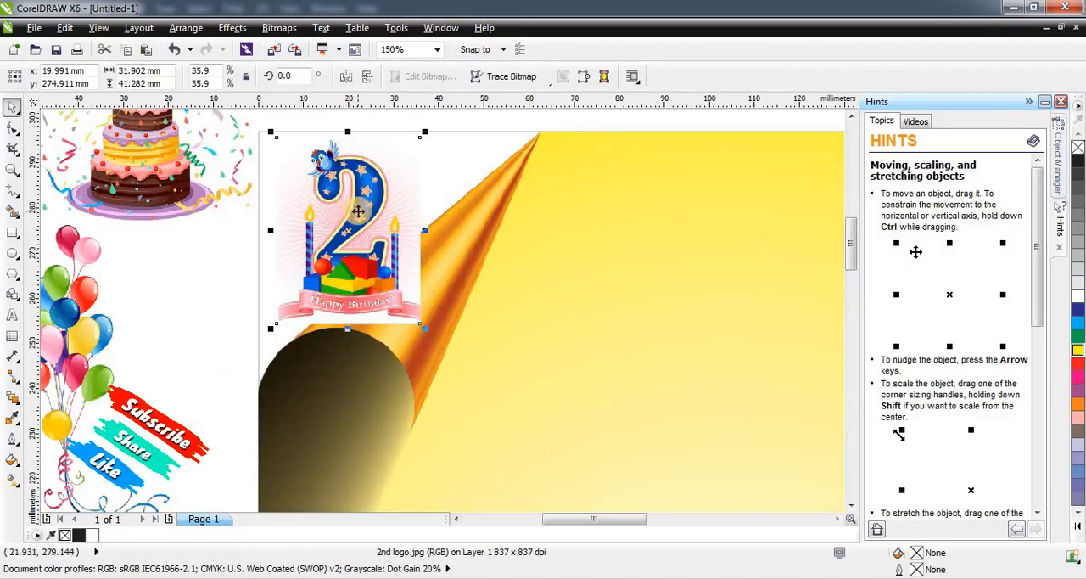
Try placing the birthday logo behind the curled background, and undo an accidental move.
key(ctrl+Page_Down)
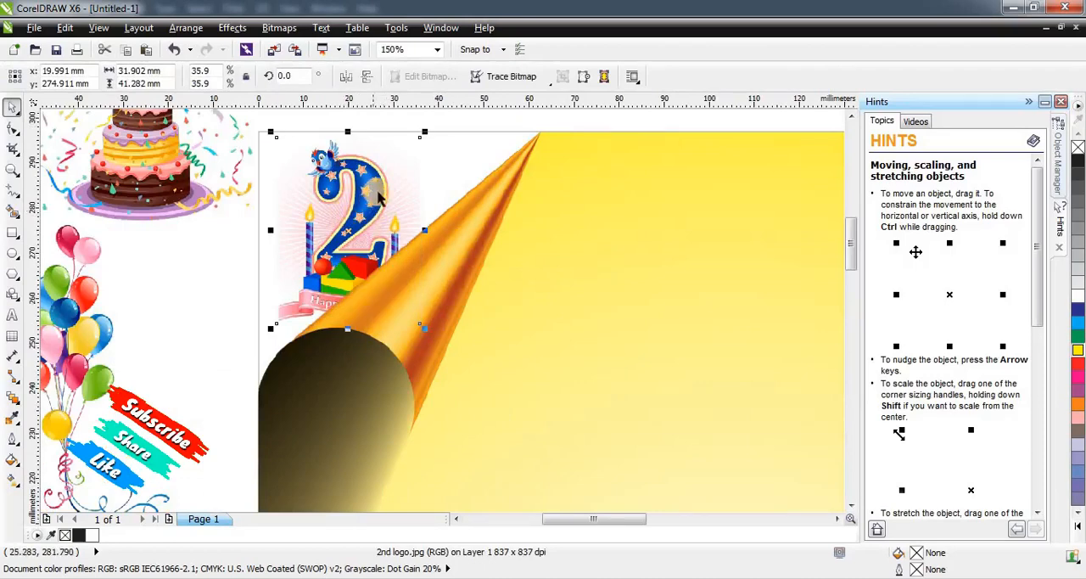
scroll(376, 187, down, 2)
scroll(376, 194, up, 4)
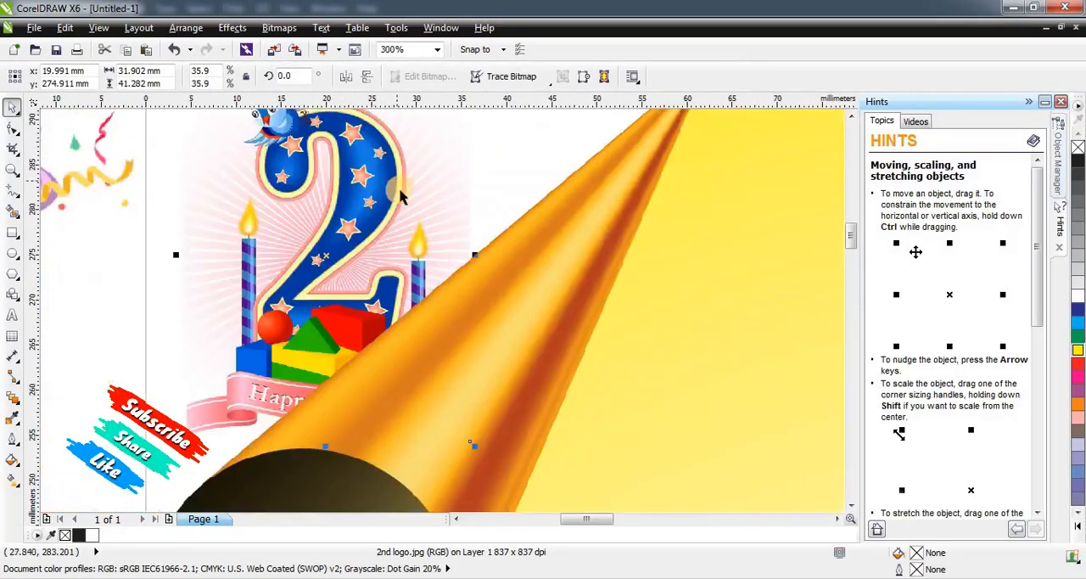
scroll(382, 195, down, 2)
drag(364, 123, 368, 164)
key(ctrl+z)
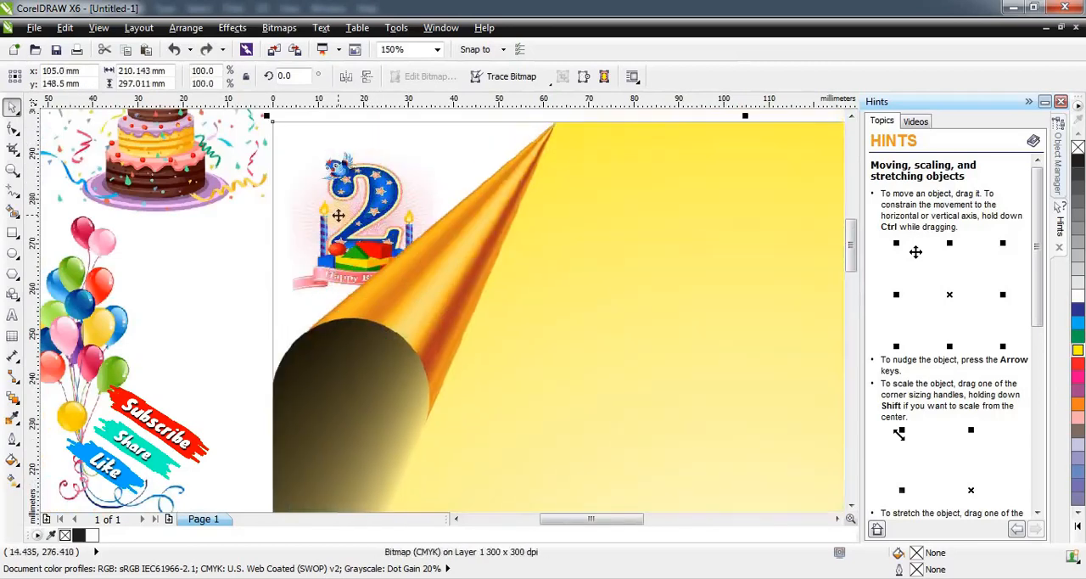
Send the curled background to the back and fit the birthday logo into the corner at about 28 by 28 mm.
key(shift+Page_Down)
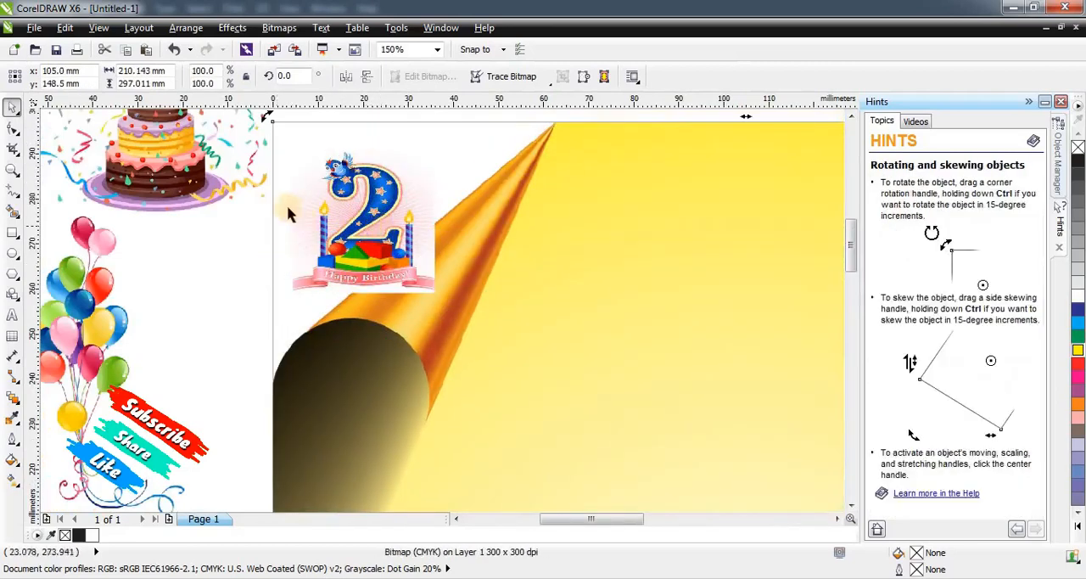
click(386, 199)
drag(388, 199, 385, 173)
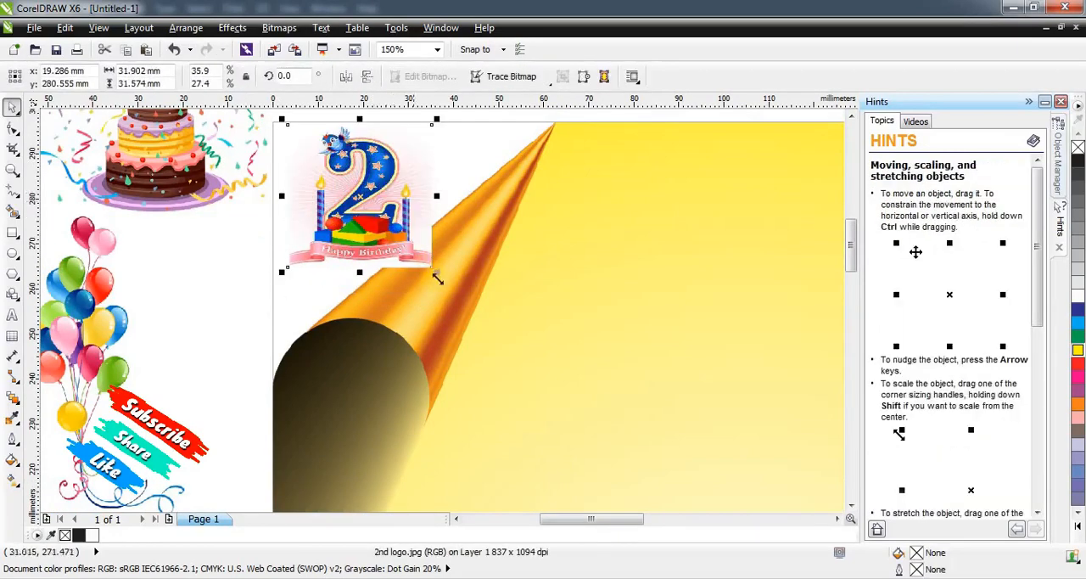
drag(440, 272, 423, 255)
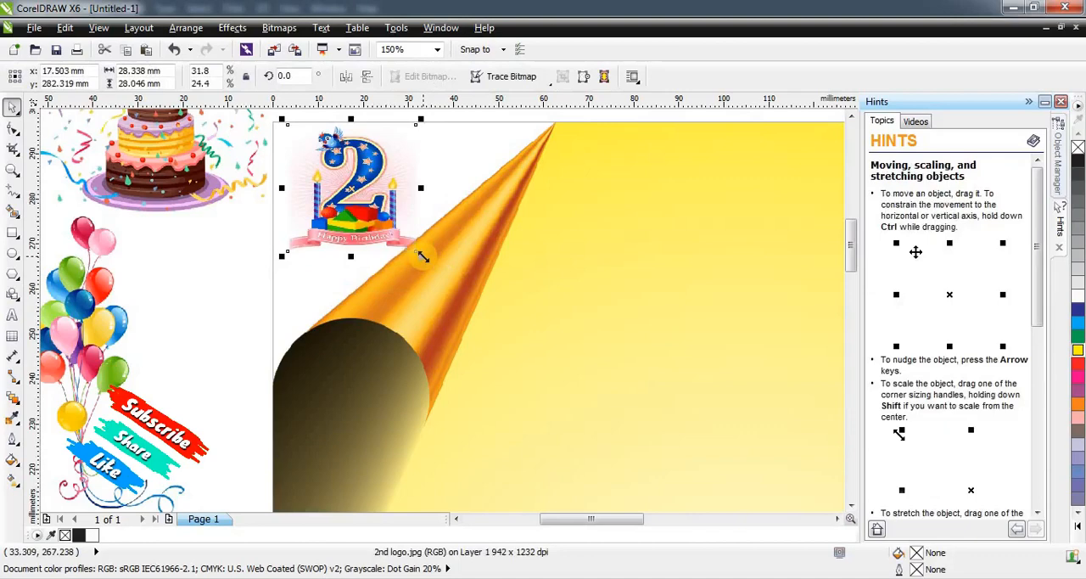
scroll(329, 246, down, 2)
click(234, 282)
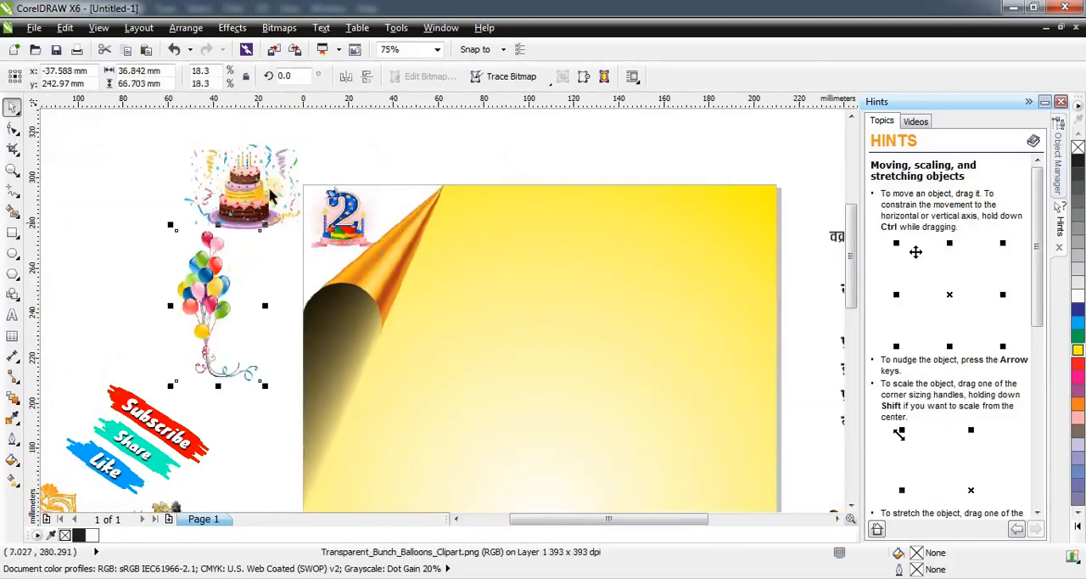
click(198, 139)
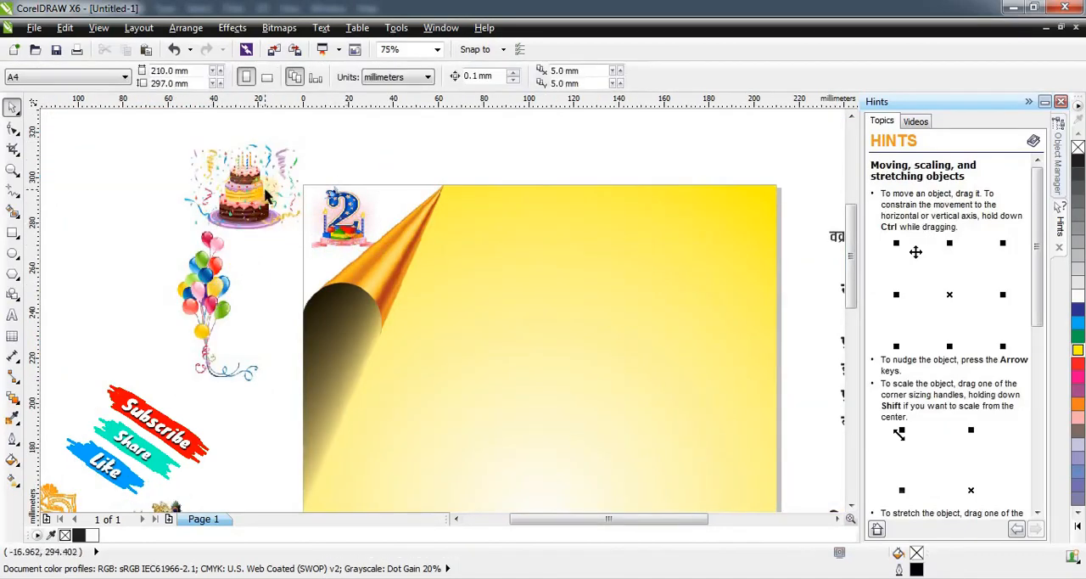
Move the Ganesh invocation line onto the top of the page and centre it horizontally on the background.
scroll(266, 194, down, 2)
click(632, 202)
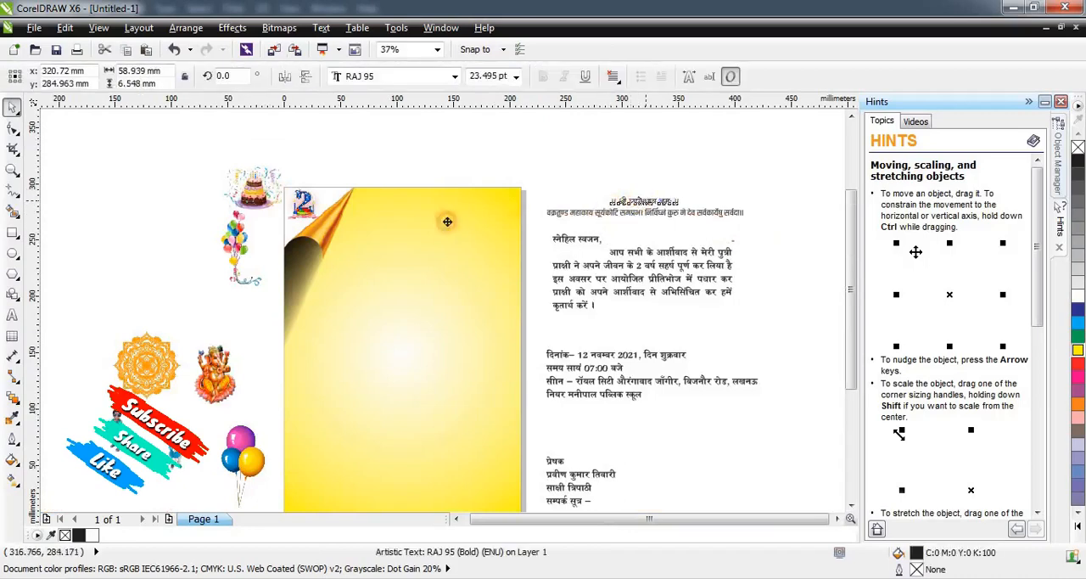
drag(447, 221, 427, 220)
shift+click(444, 294)
key(c)
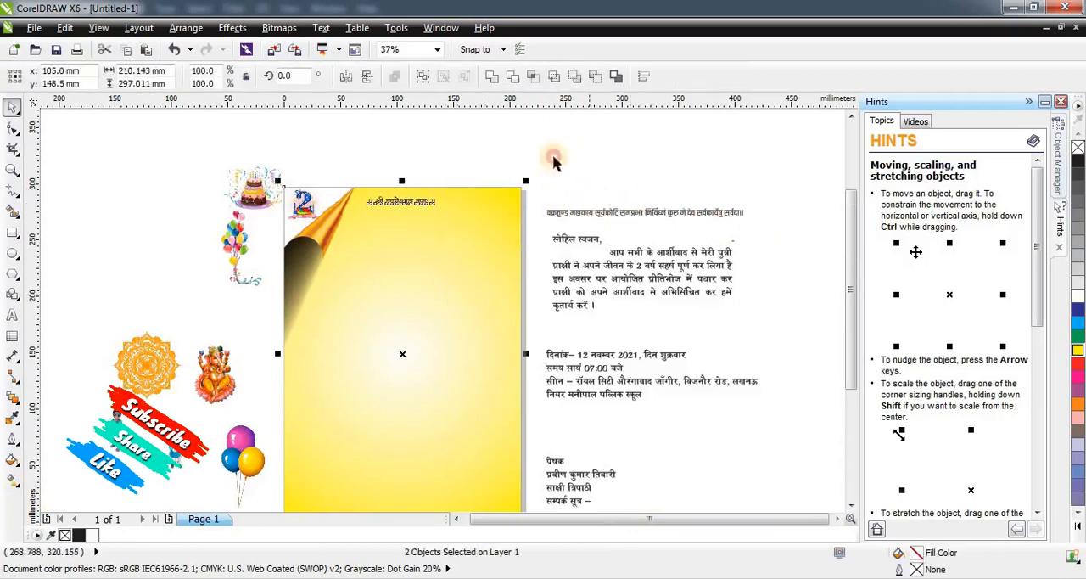
click(553, 163)
Move the Ganesh invocation line slightly higher and further right at the page's upper edge, and fill it red.
scroll(353, 201, up, 2)
click(468, 200)
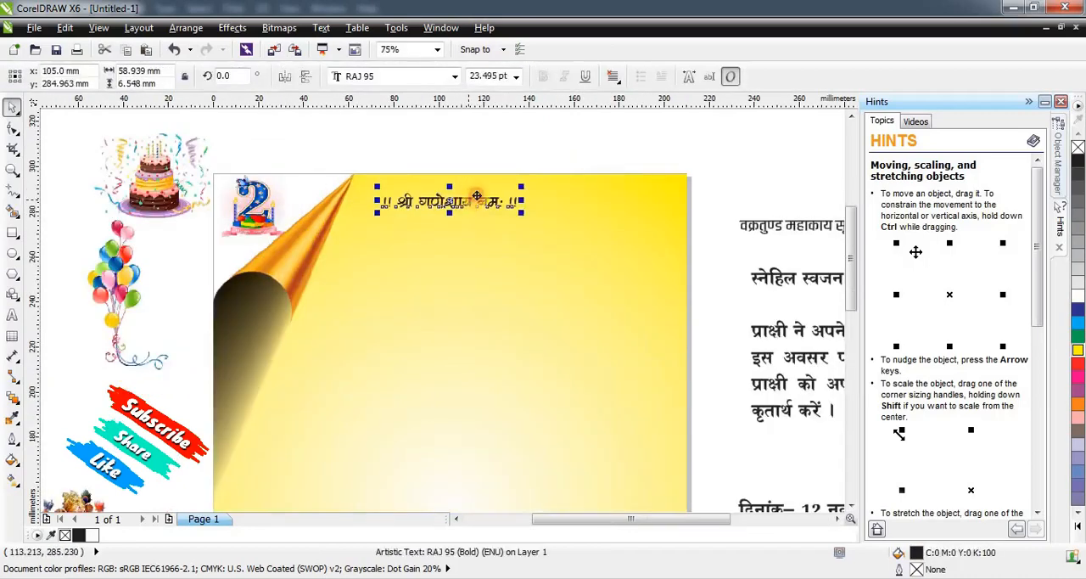
drag(468, 200, 483, 194)
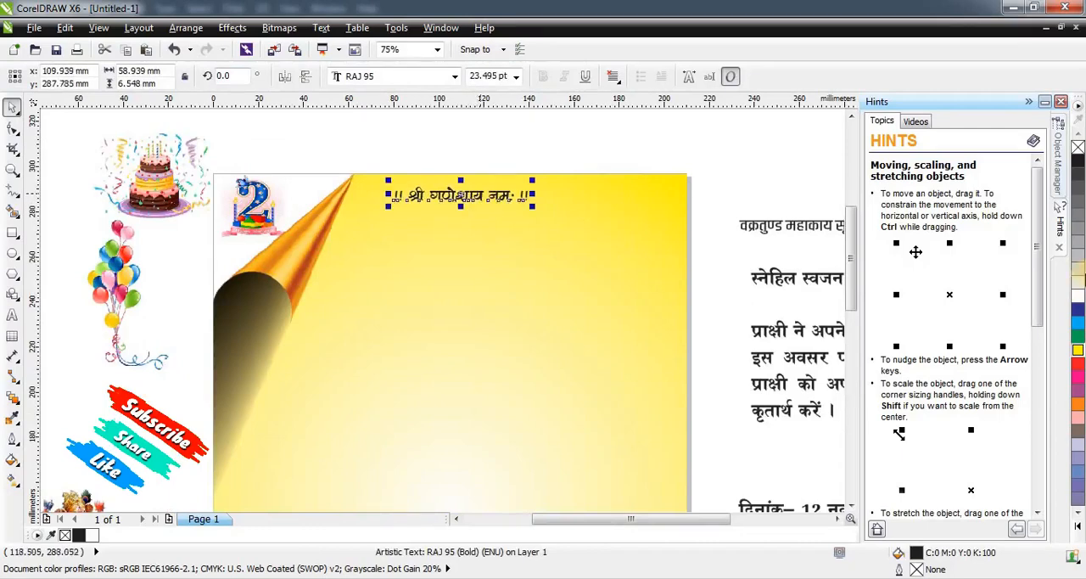
click(1078, 363)
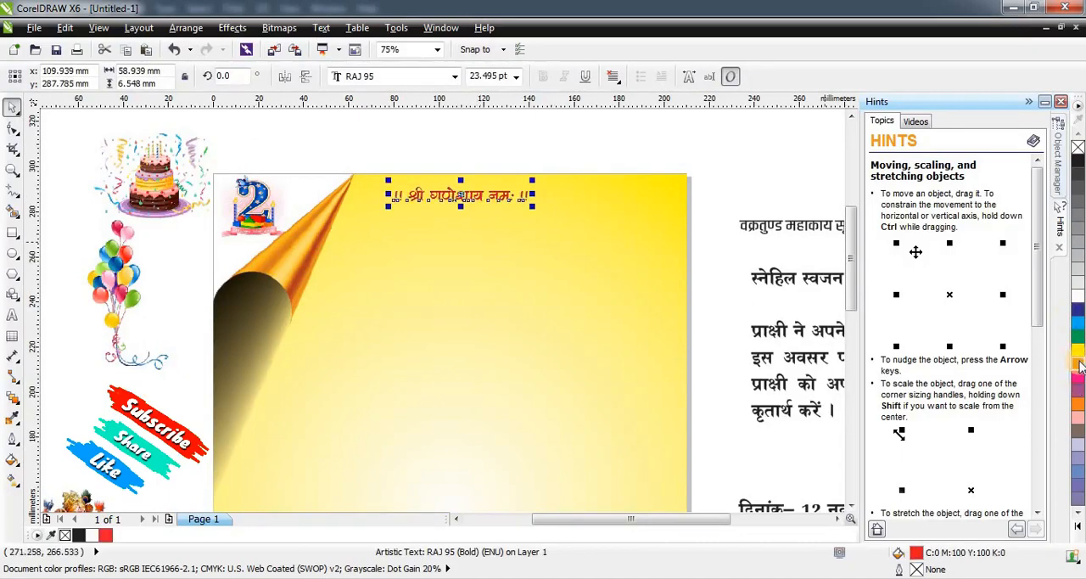
Give the invocation line a 5 px white outline with rounded corners, placed behind the fill.
key(F12)
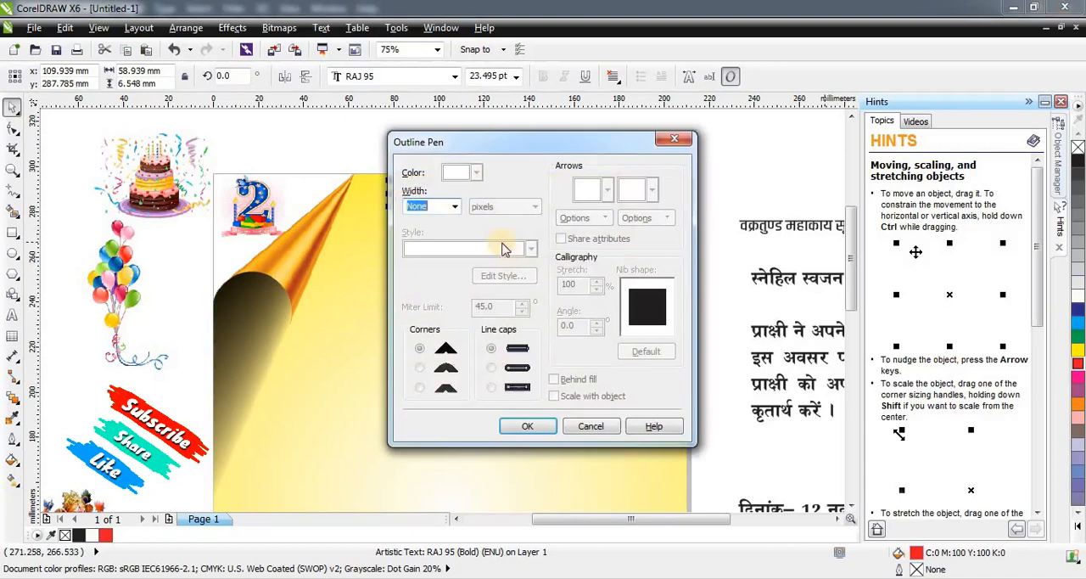
click(457, 207)
click(429, 280)
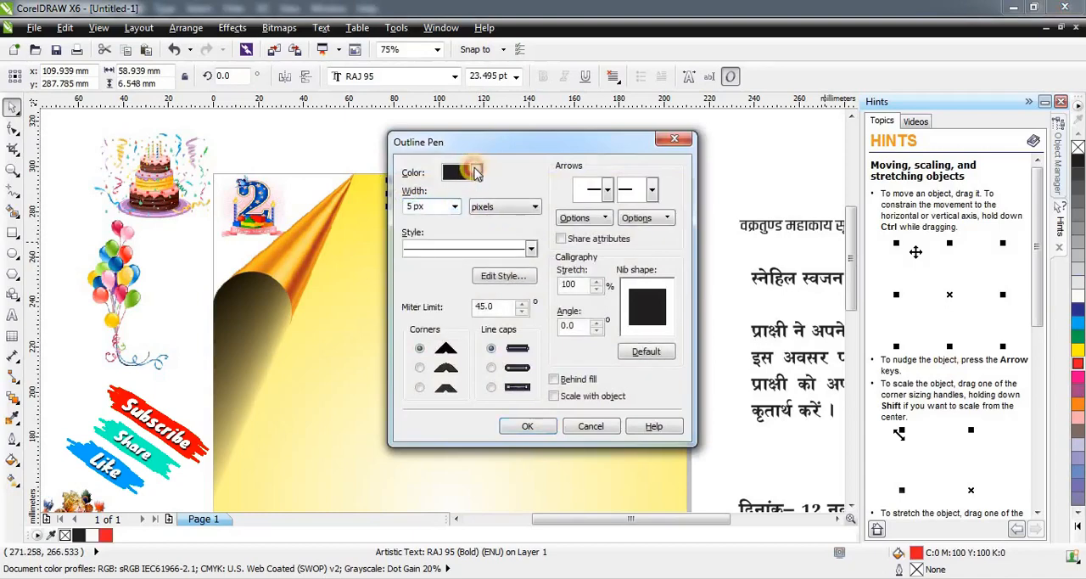
click(476, 172)
click(531, 163)
click(419, 368)
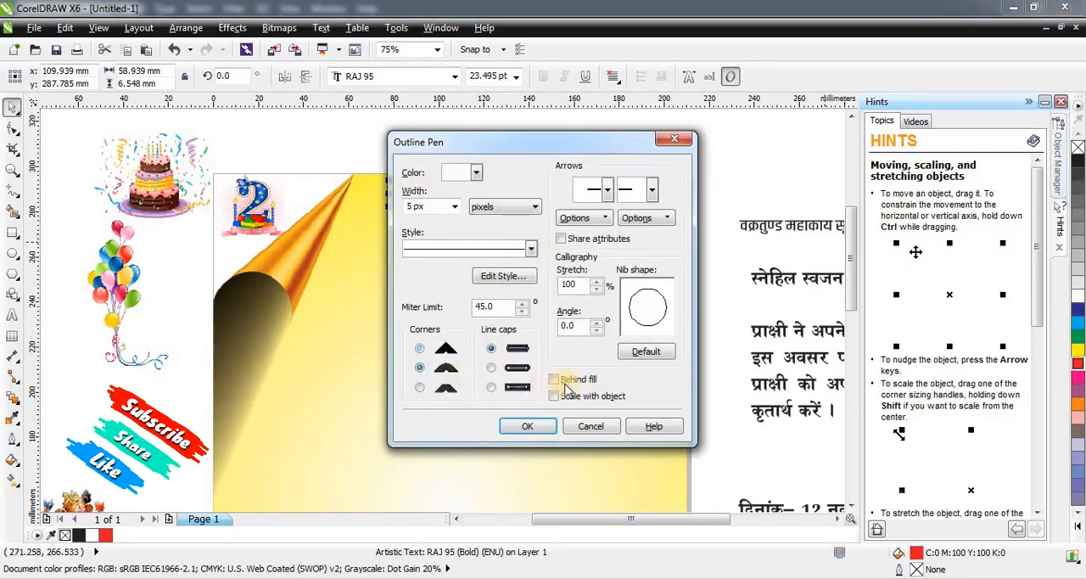
click(554, 380)
click(526, 426)
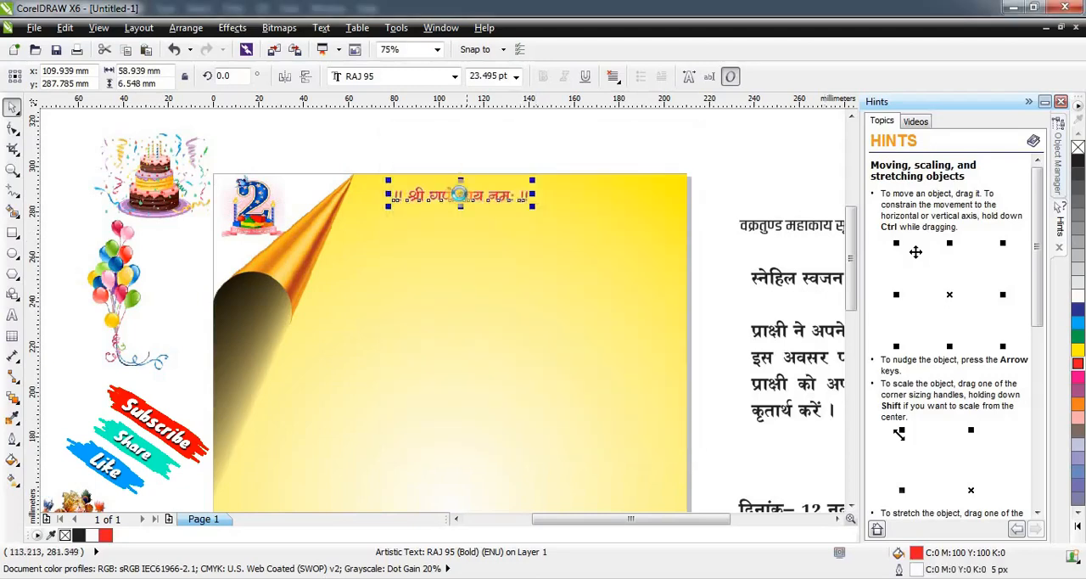
scroll(469, 219, up, 2)
scroll(470, 219, down, 5)
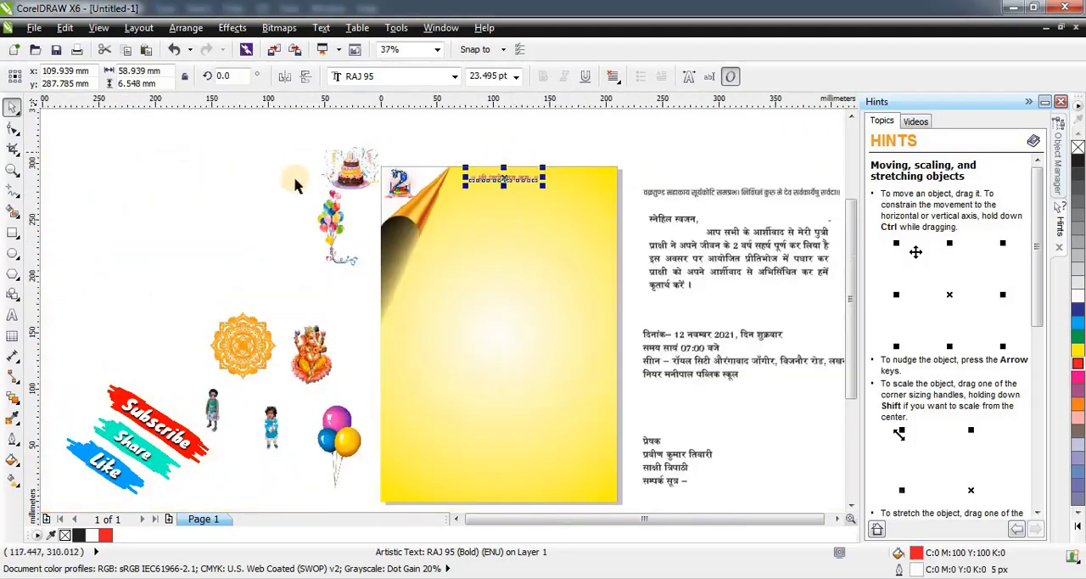
Place the Ganesh image on the page below the invocation line, scaled to about 35 by 57 mm, leaving a gap between them.
click(310, 386)
drag(310, 386, 513, 239)
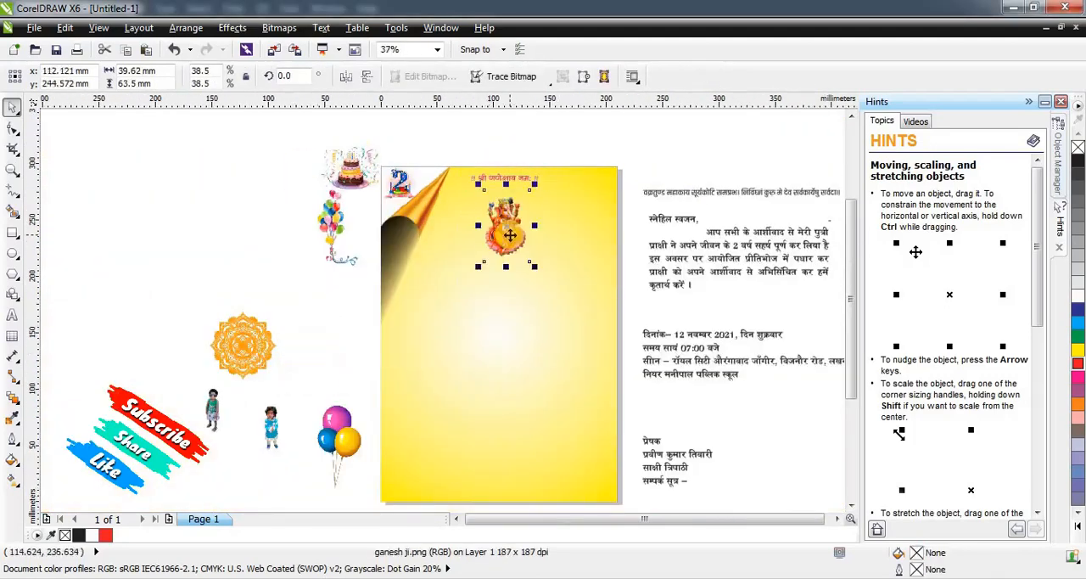
scroll(513, 240, up, 1)
drag(570, 299, 547, 258)
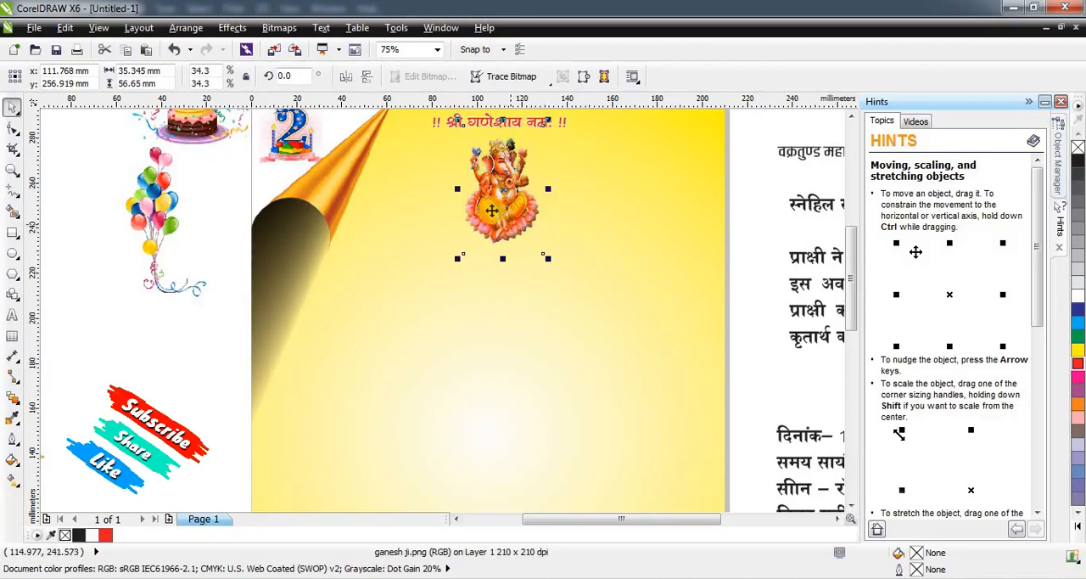
scroll(493, 211, down, 1)
key(Escape)
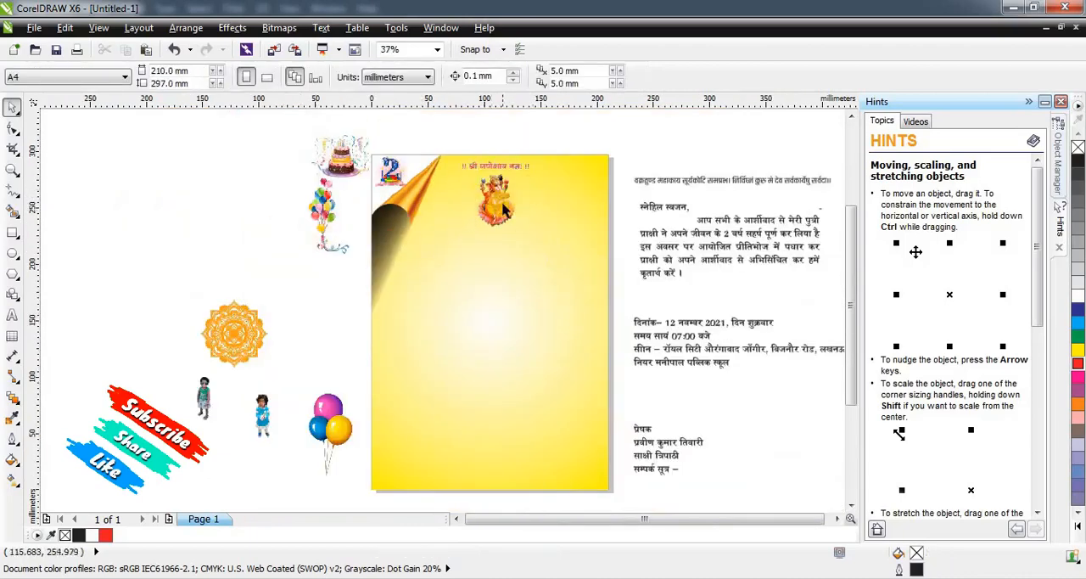
drag(504, 211, 504, 231)
key(Escape)
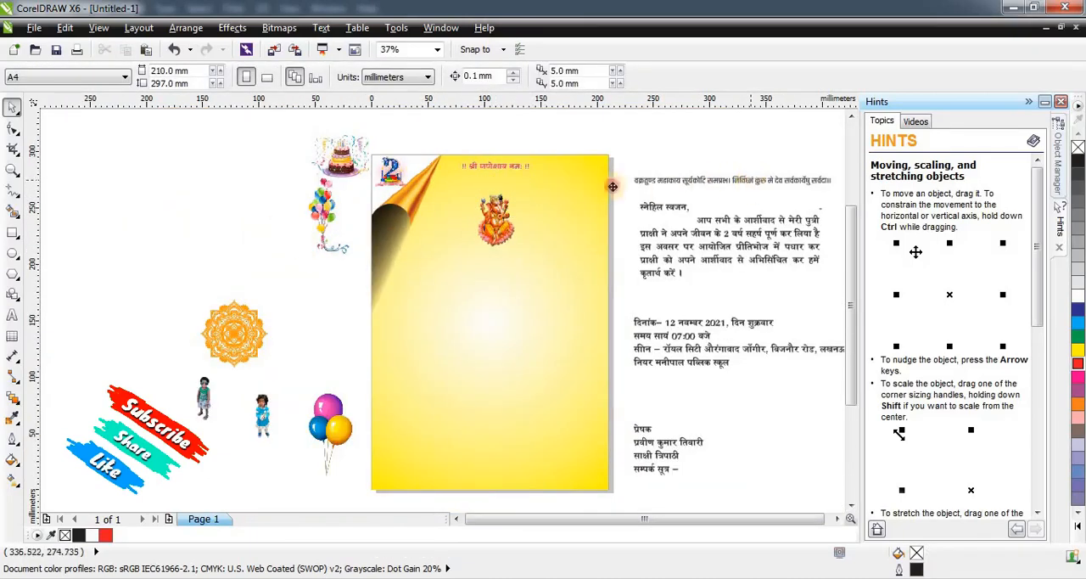
Place the Sanskrit verse between the invocation and the Ganesh image, scale it to about 127 mm wide and centre it horizontally on the background.
drag(612, 186, 564, 183)
scroll(532, 163, up, 1)
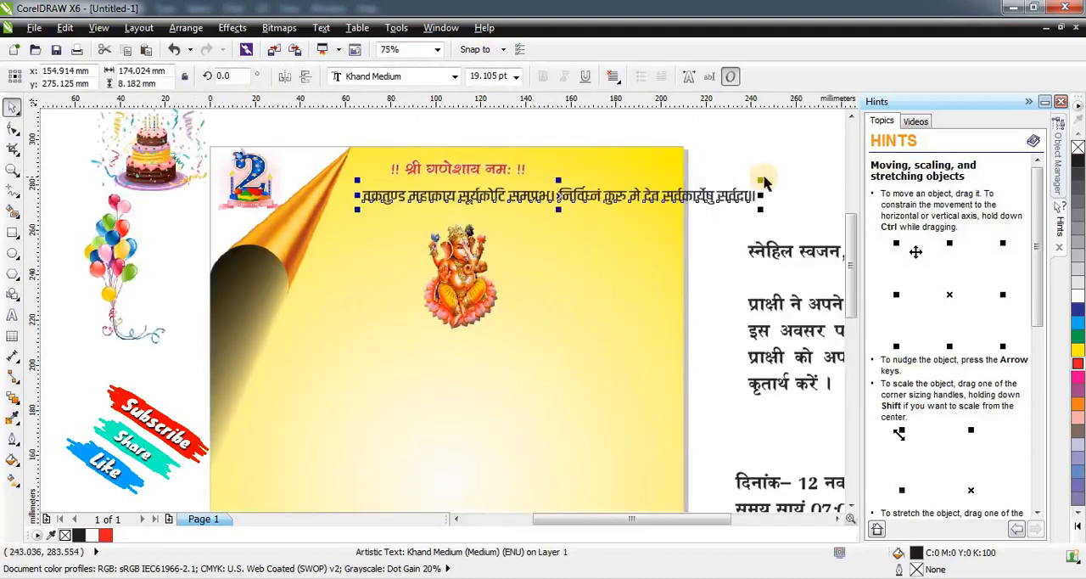
drag(764, 180, 653, 192)
click(617, 291)
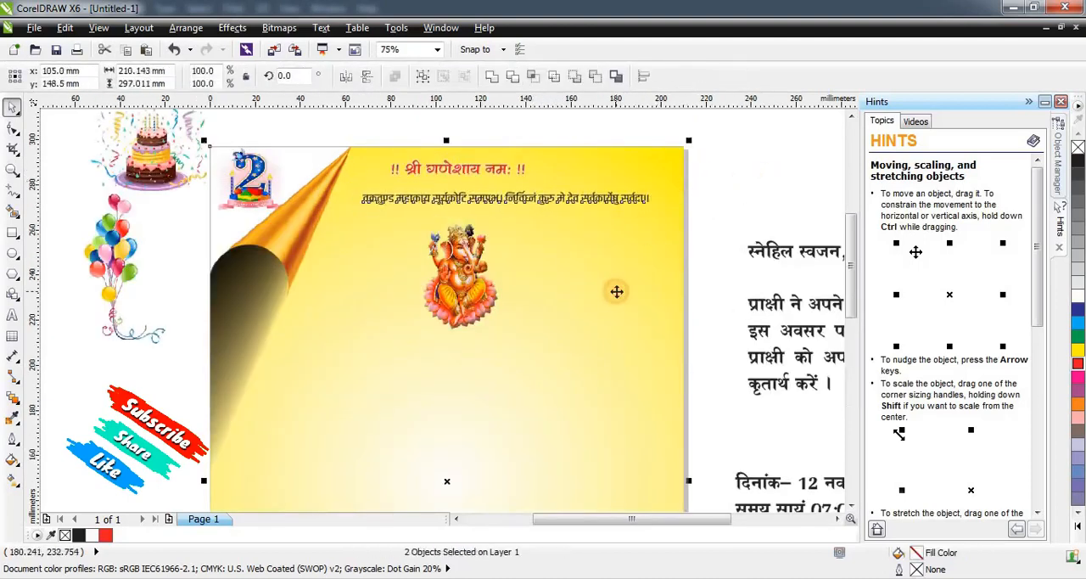
key(c)
click(800, 162)
click(511, 197)
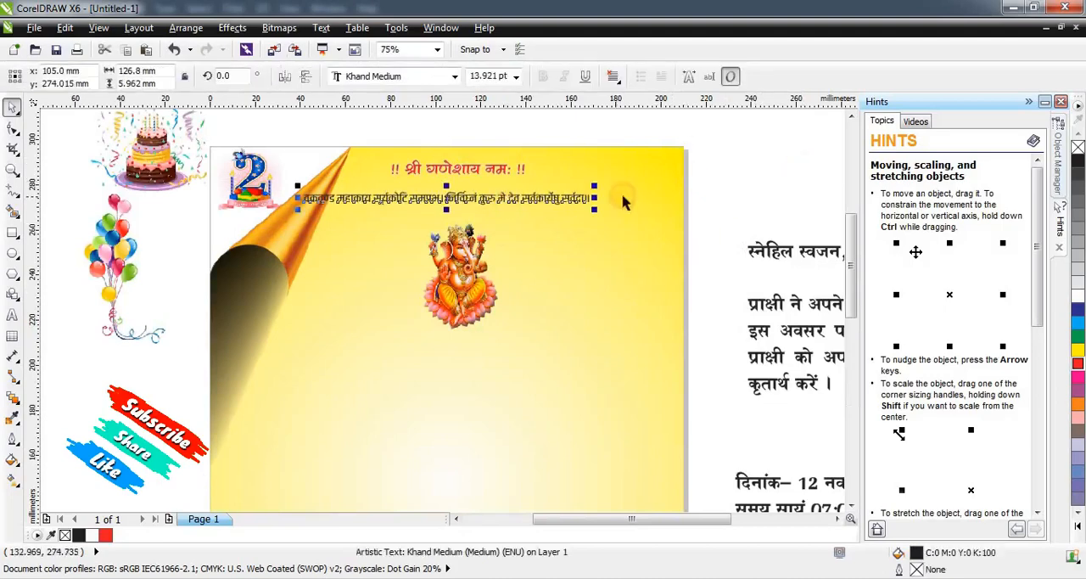
Narrow the Sanskrit verse about its centre to about 95 mm wide and move it up close beneath the invocation line.
drag(594, 198, 565, 199)
scroll(458, 198, up, 2)
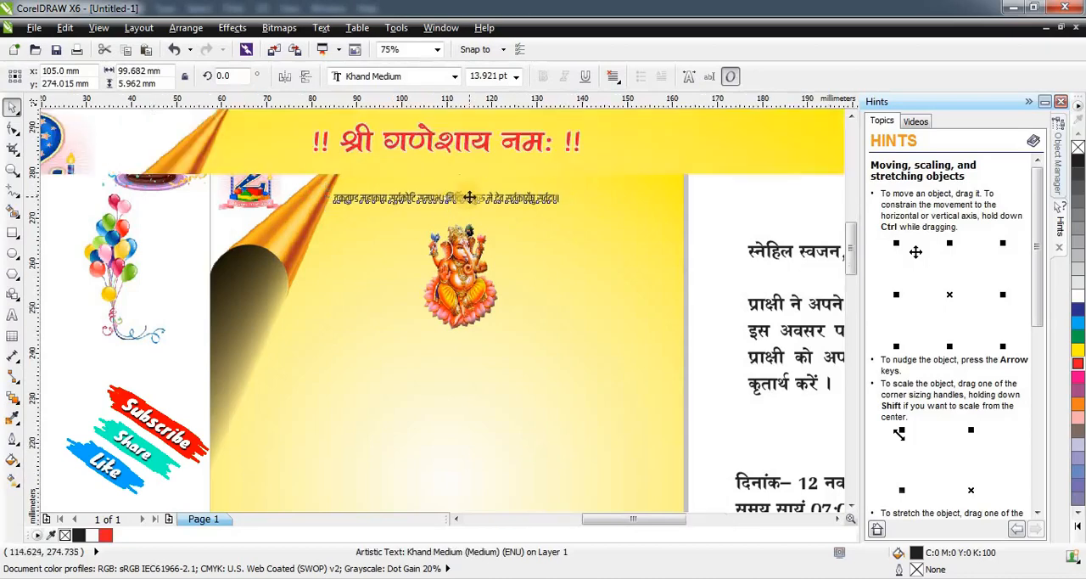
drag(481, 191, 482, 180)
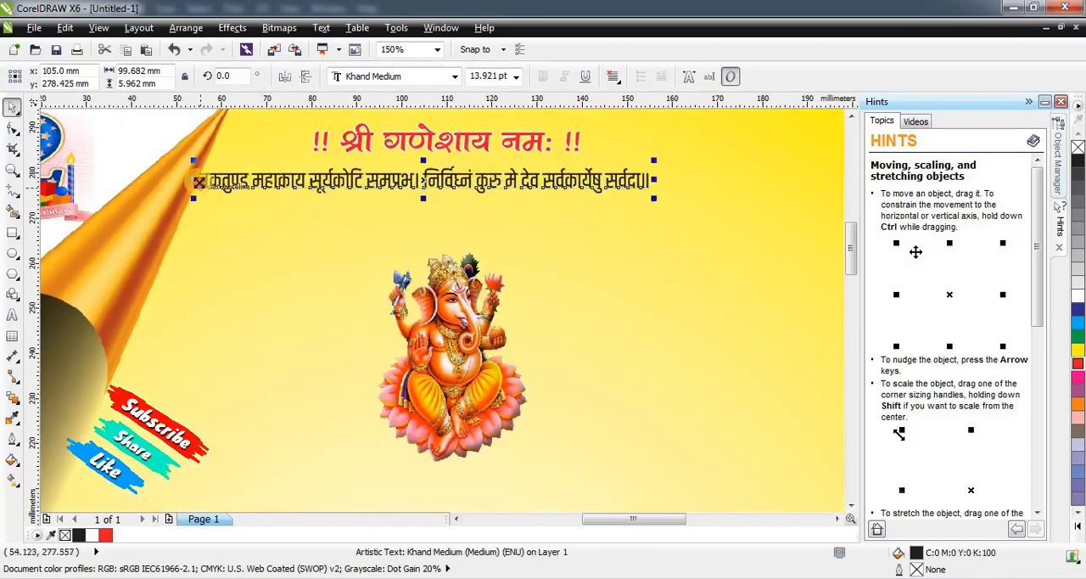
drag(199, 181, 209, 181)
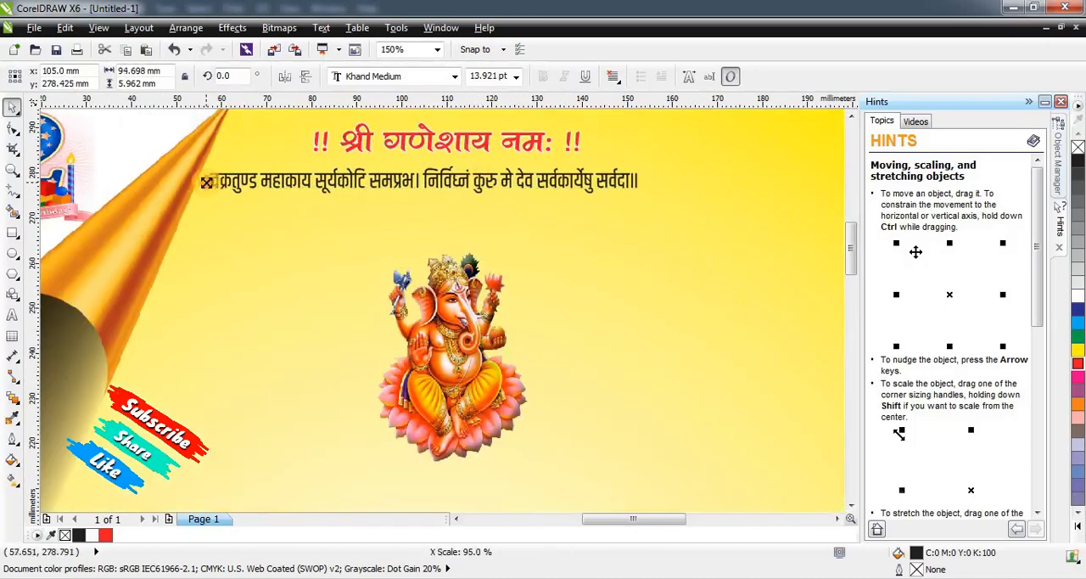
Fill the verse red and give it an 8 px white outline with rounded corners, placed behind the fill and scaled with the object.
click(1077, 385)
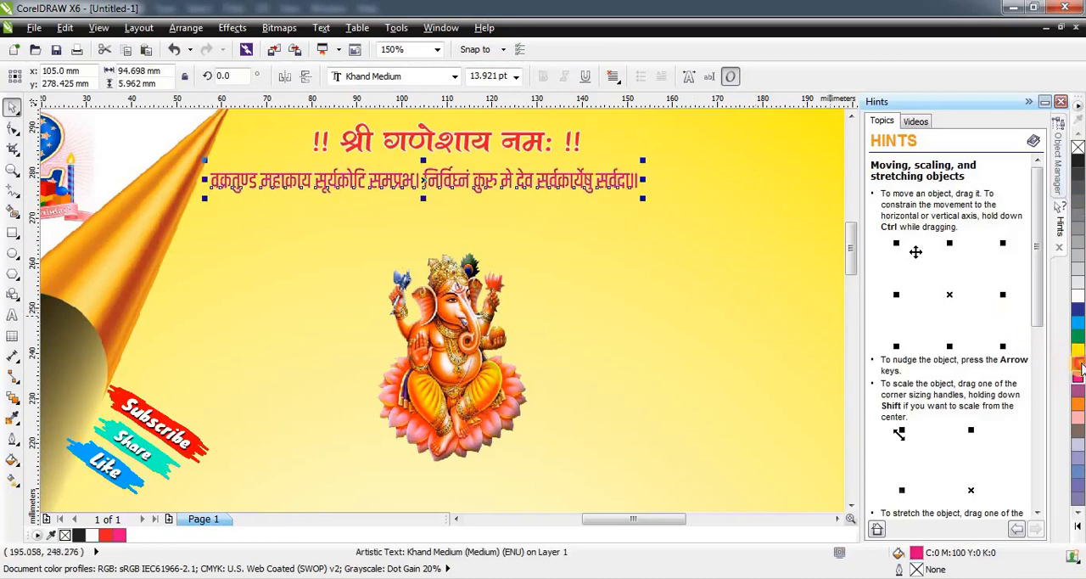
click(1078, 364)
key(F12)
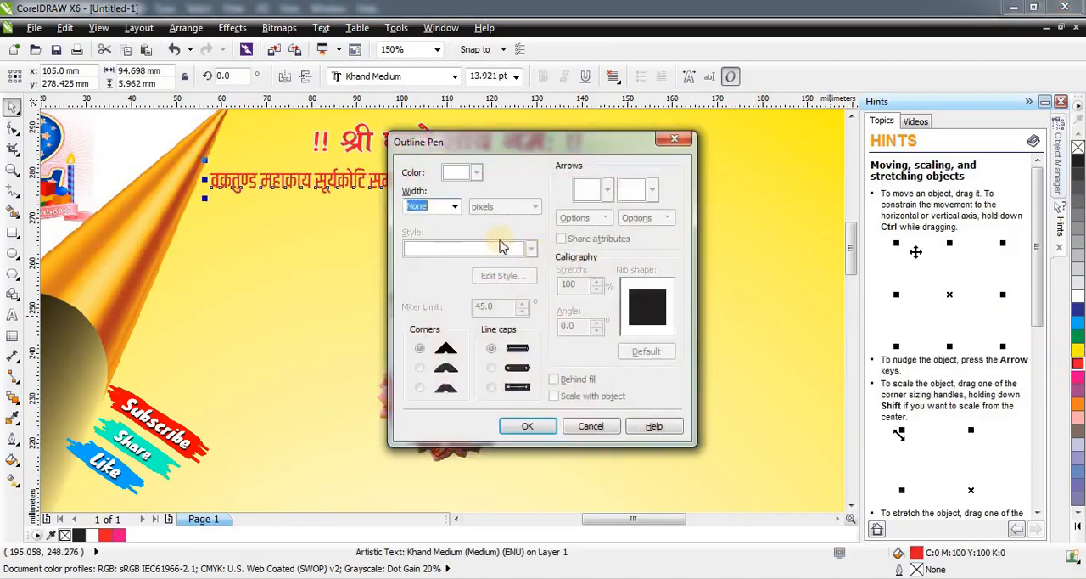
click(452, 210)
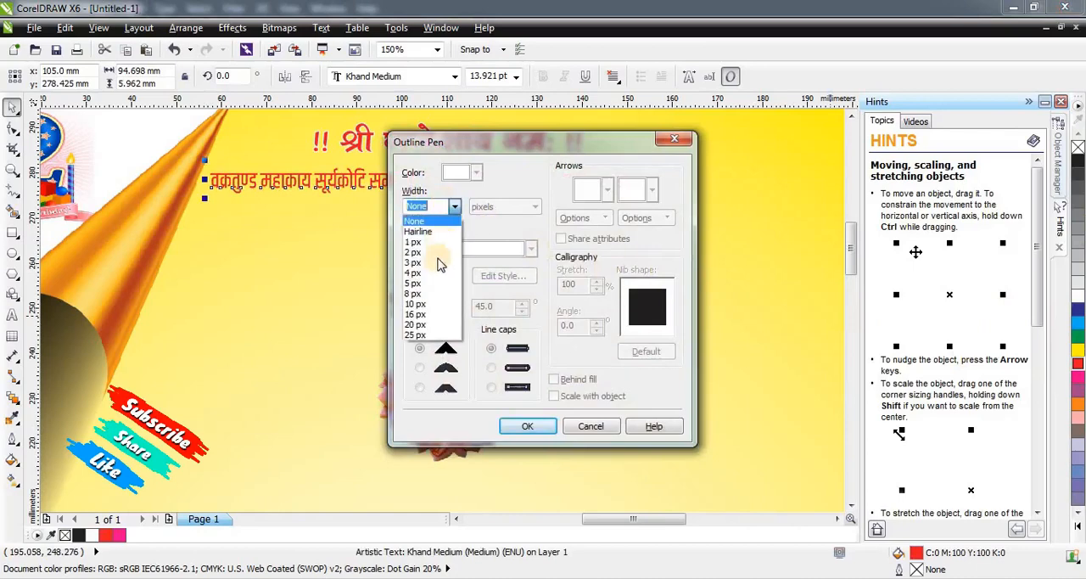
click(429, 311)
click(419, 368)
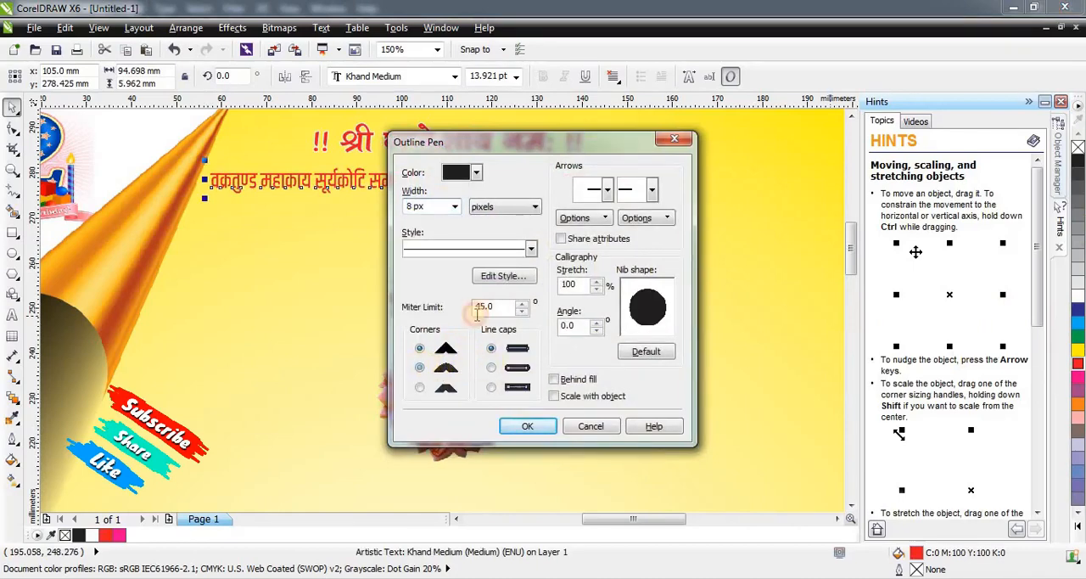
click(476, 172)
click(495, 202)
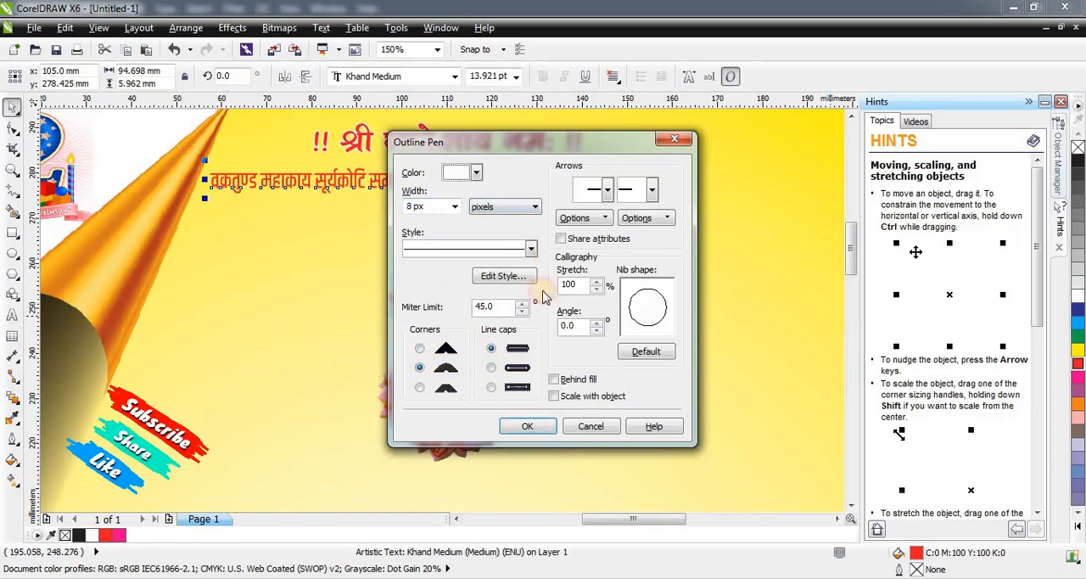
click(557, 379)
click(559, 397)
click(549, 426)
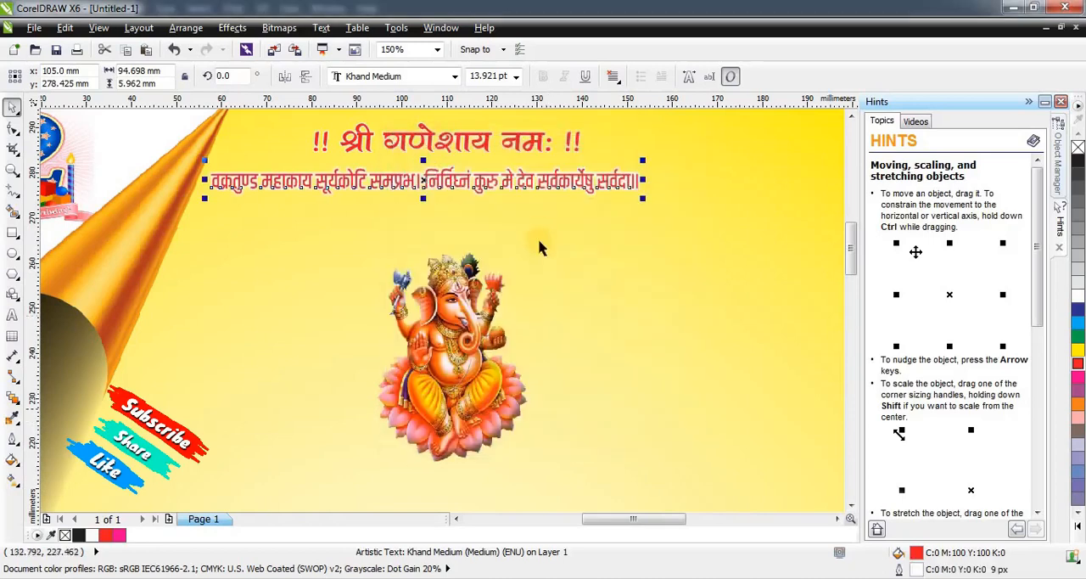
scroll(537, 236, down, 1)
key(Escape)
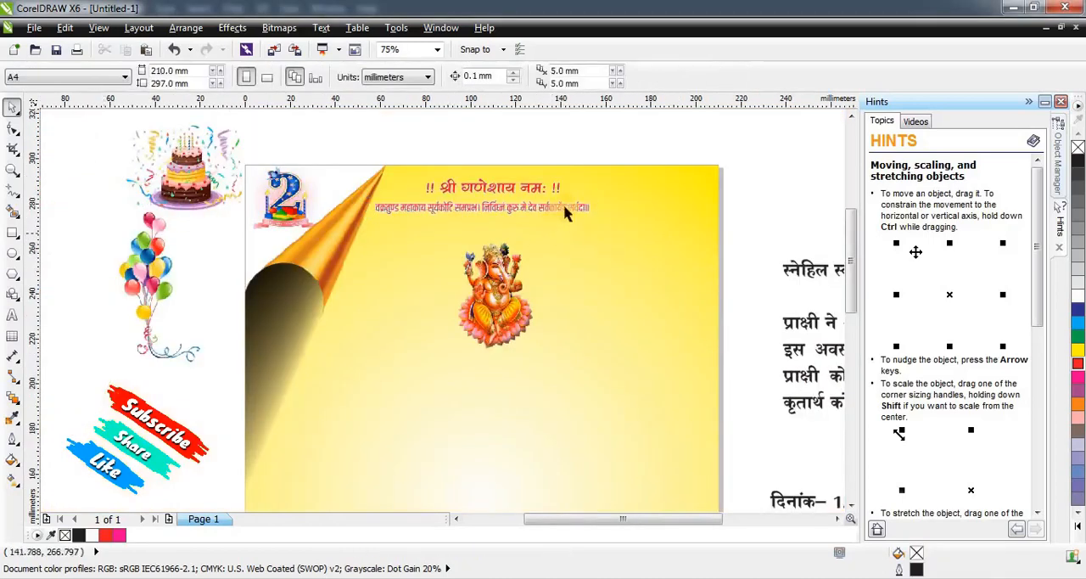
Move the Ganesh image up just beneath the verse and centre it horizontally on the background.
click(507, 295)
drag(507, 296, 508, 275)
shift+click(606, 280)
key(c)
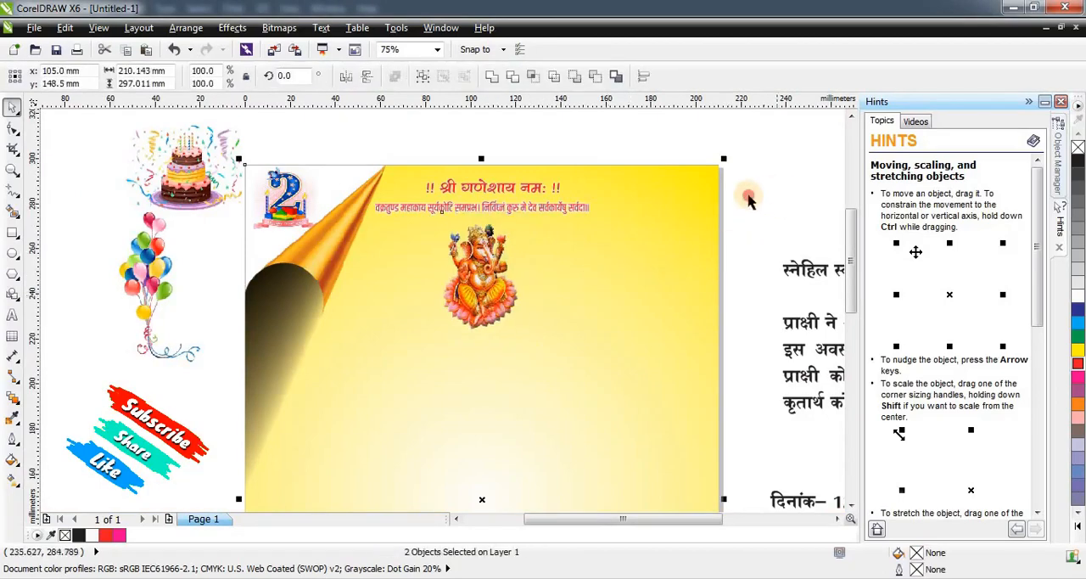
click(748, 197)
click(483, 295)
Place the balloon bunch in the page's upper right corner at about 37 by 68 mm, with its ribbon overlapping the right edge.
drag(157, 255, 639, 250)
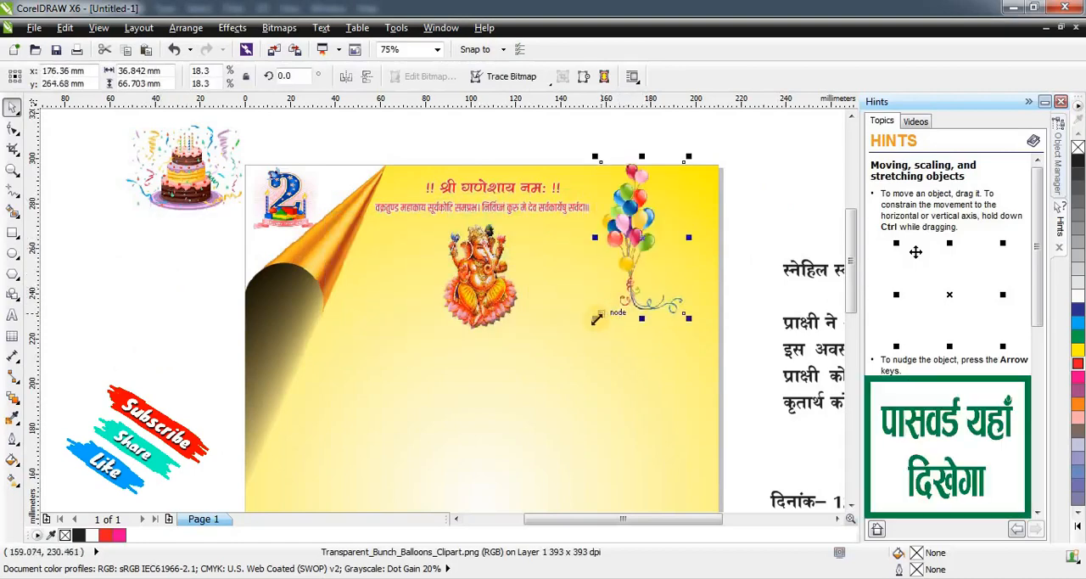
drag(596, 319, 579, 349)
drag(621, 230, 662, 243)
mouse_move(727, 172)
mouse_down()
mouse_move(741, 140)
mouse_move(735, 155)
mouse_up()
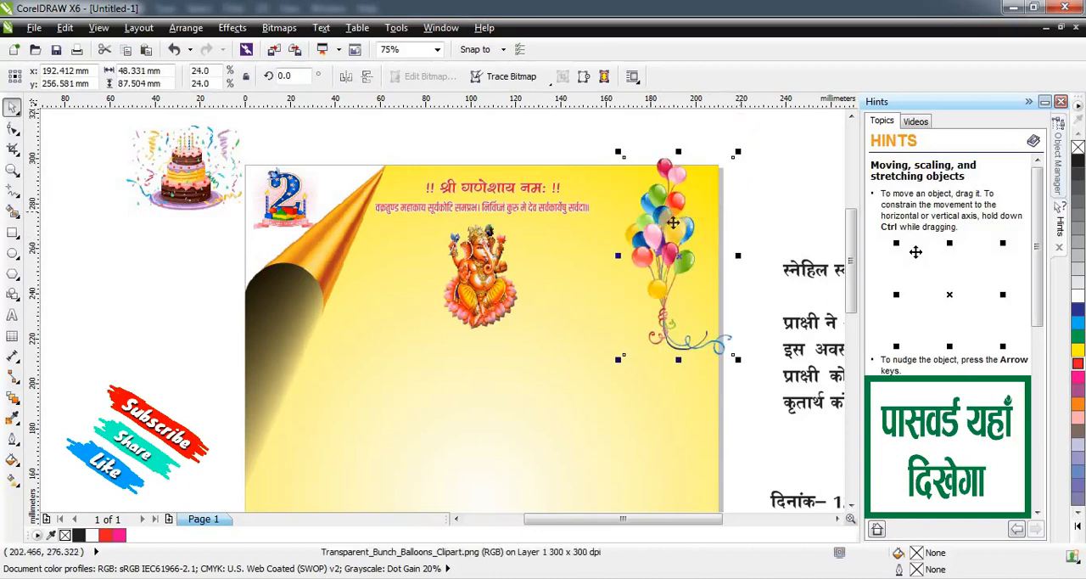
drag(673, 222, 672, 241)
drag(738, 363, 713, 323)
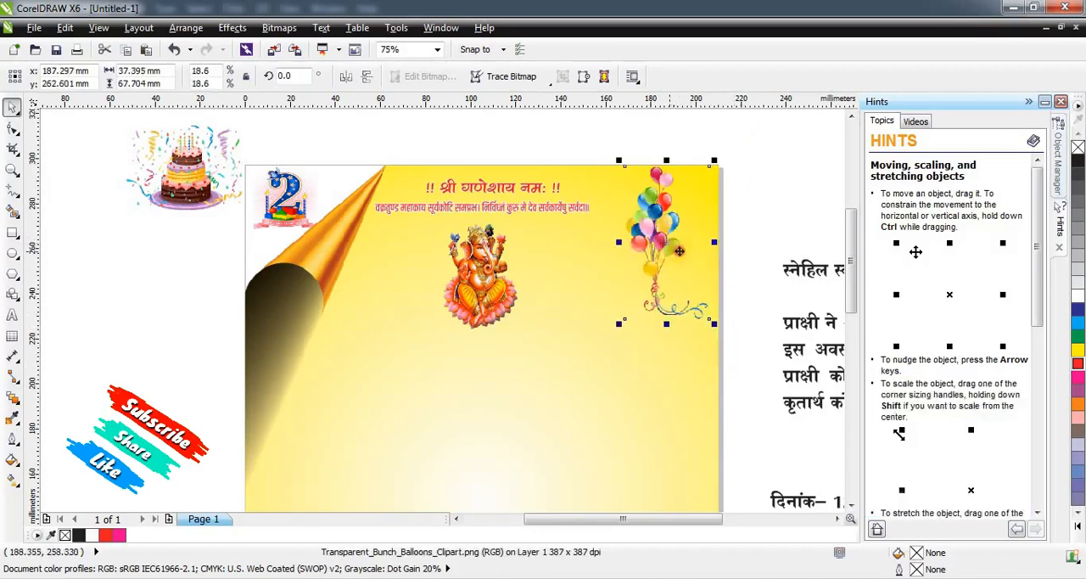
drag(678, 251, 721, 214)
key(Escape)
Place the orange mandala on the lower part of the page and enlarge it to about 188 by 188 mm.
scroll(537, 232, down, 1)
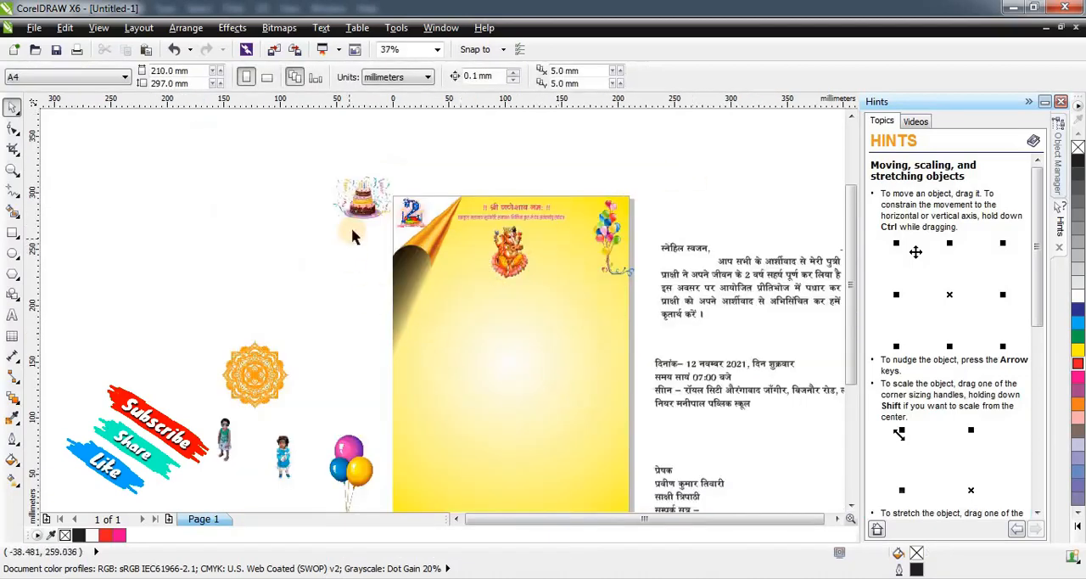
scroll(355, 237, down, 1)
scroll(395, 291, up, 1)
drag(217, 287, 443, 365)
drag(480, 322, 550, 252)
drag(497, 359, 524, 357)
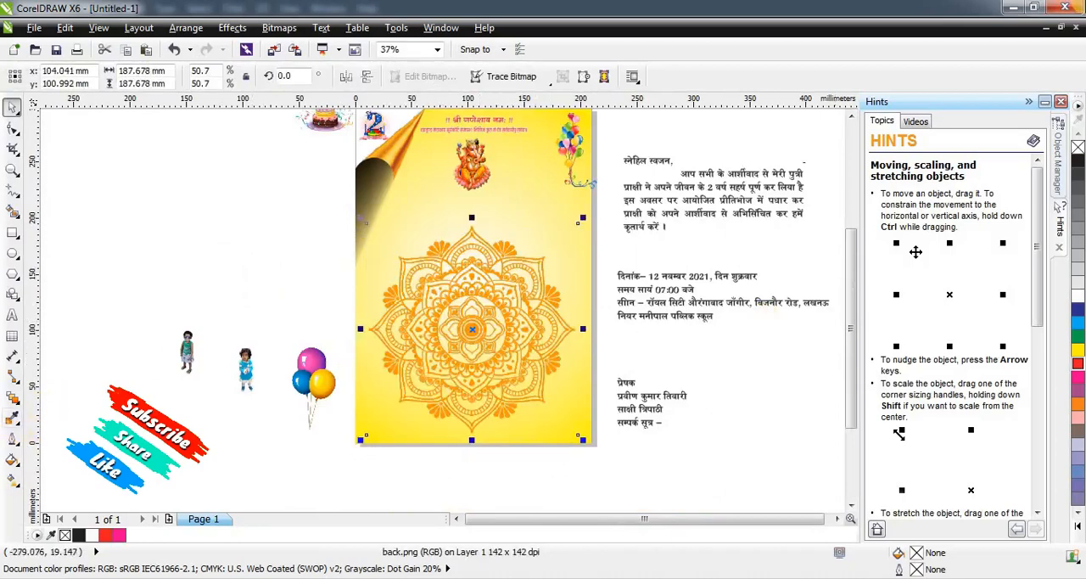
Apply a horizontal linear transparency across the mandala, running past both page edges, and set its start node's transparency value to 42.
click(12, 404)
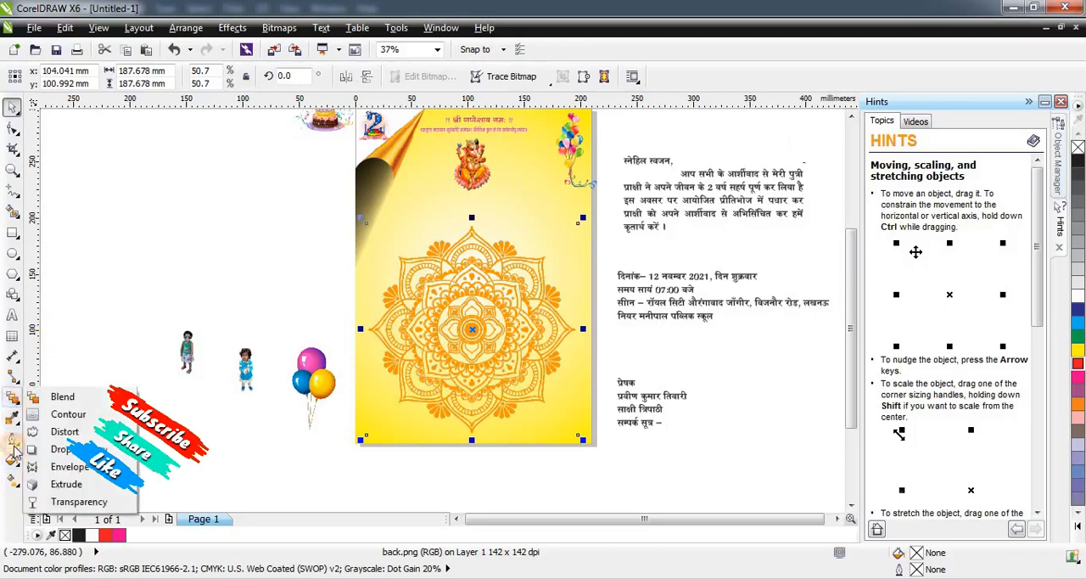
click(53, 503)
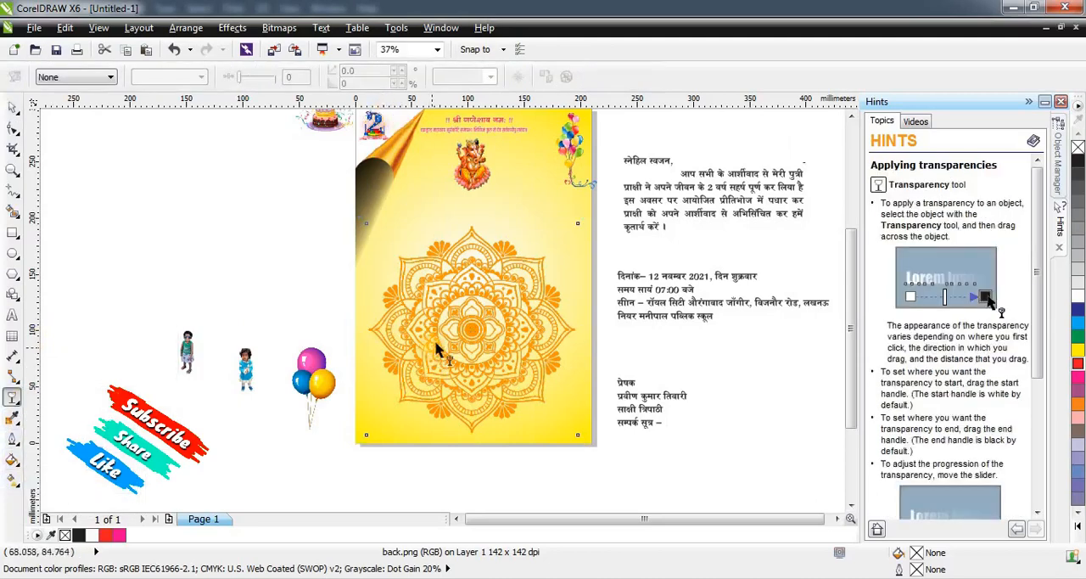
drag(366, 328, 618, 322)
drag(307, 329, 307, 329)
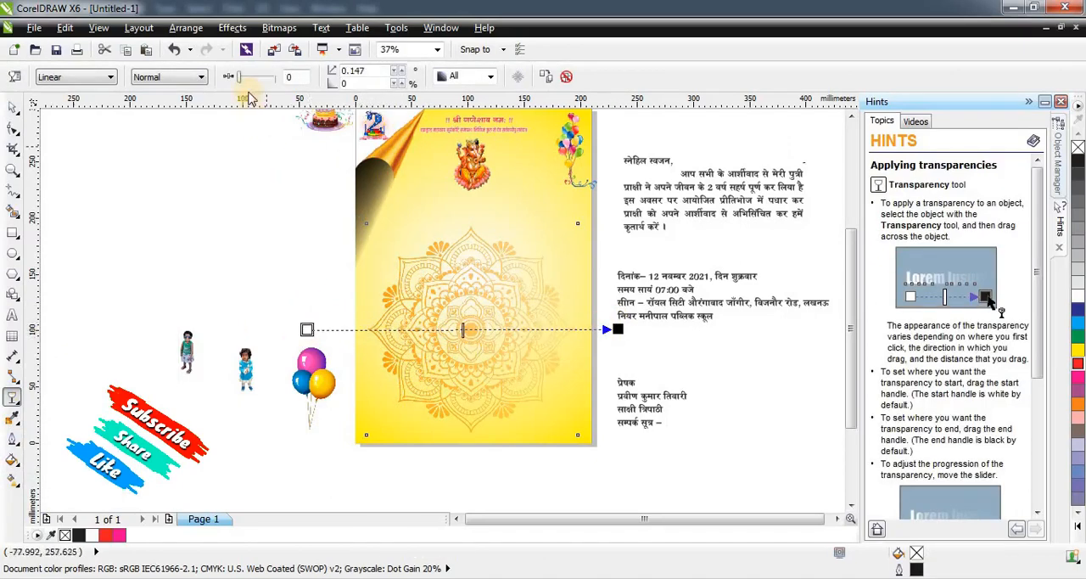
drag(256, 79, 259, 81)
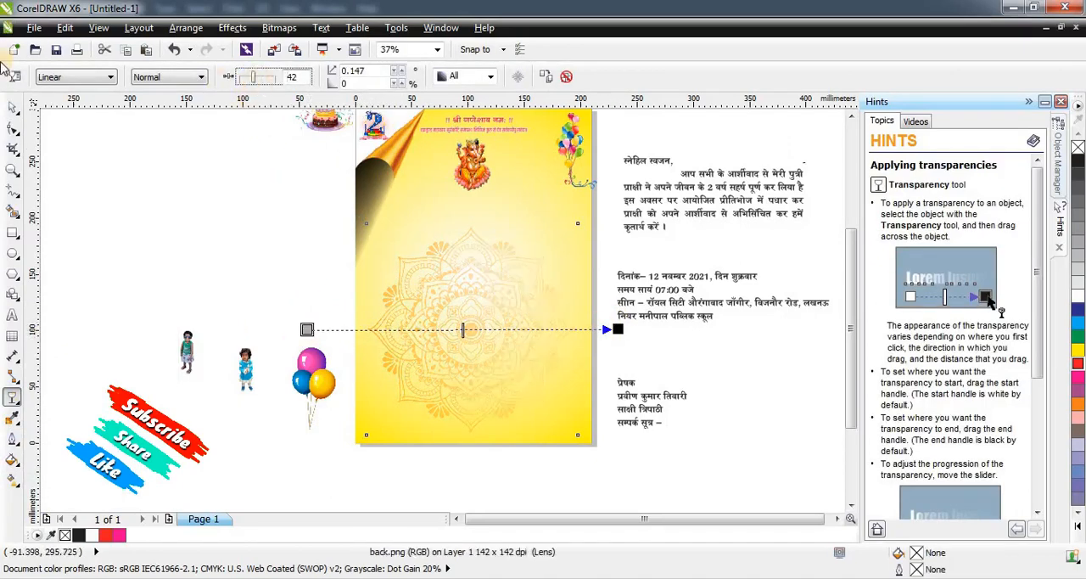
Try to place the faded mandala inside the page background as a PowerClip.
click(13, 108)
drag(451, 324, 454, 375)
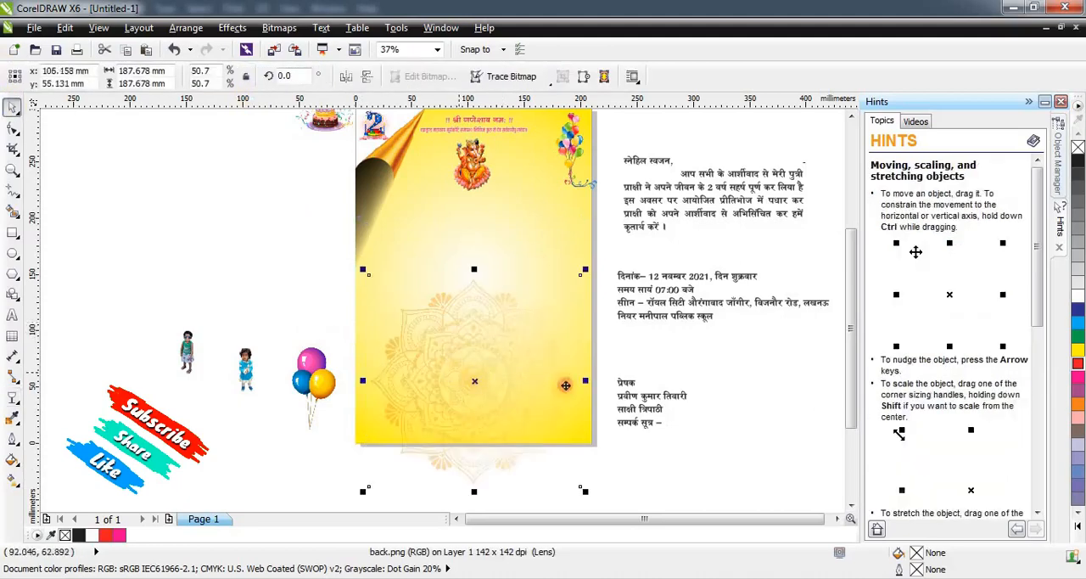
drag(607, 379, 607, 379)
right_click(610, 315)
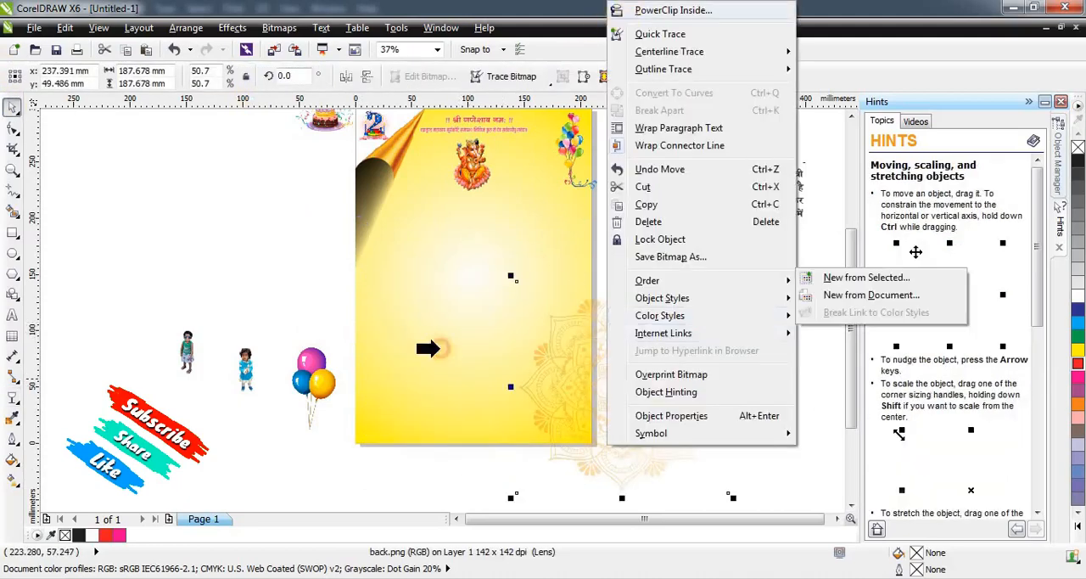
click(410, 419)
click(525, 340)
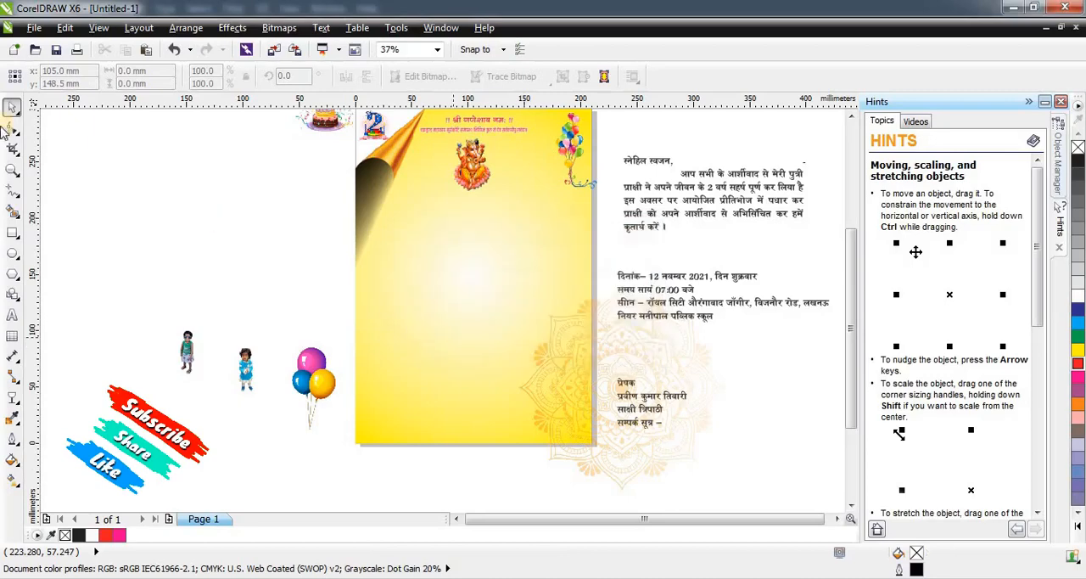
click(302, 263)
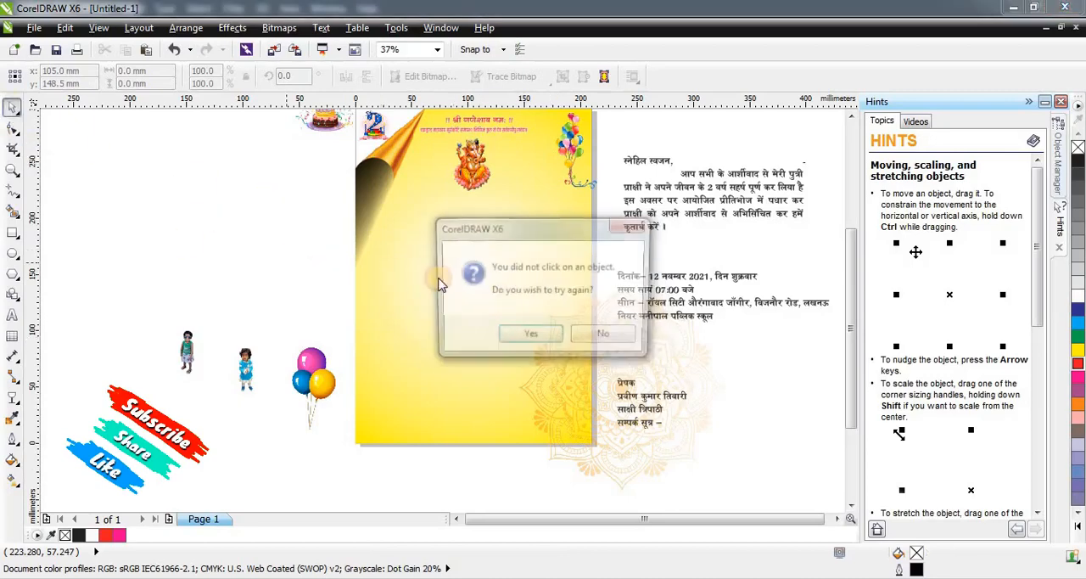
click(585, 338)
Move the mandala to the page's lower left and crop its overhang flush with the bottom page edge, leaving about 188 by 138 mm.
click(567, 380)
drag(567, 380, 428, 414)
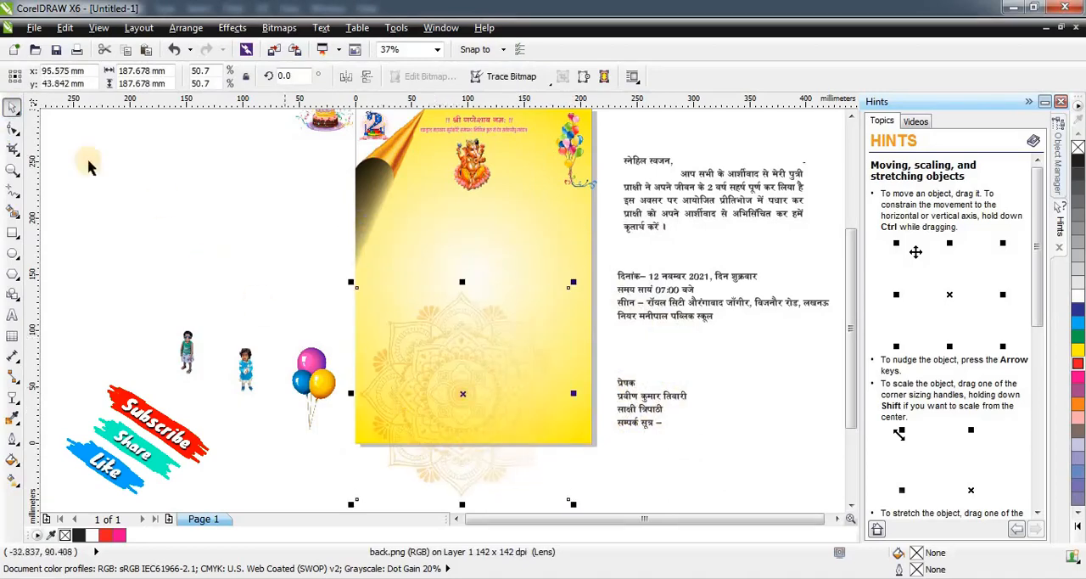
click(13, 147)
click(12, 128)
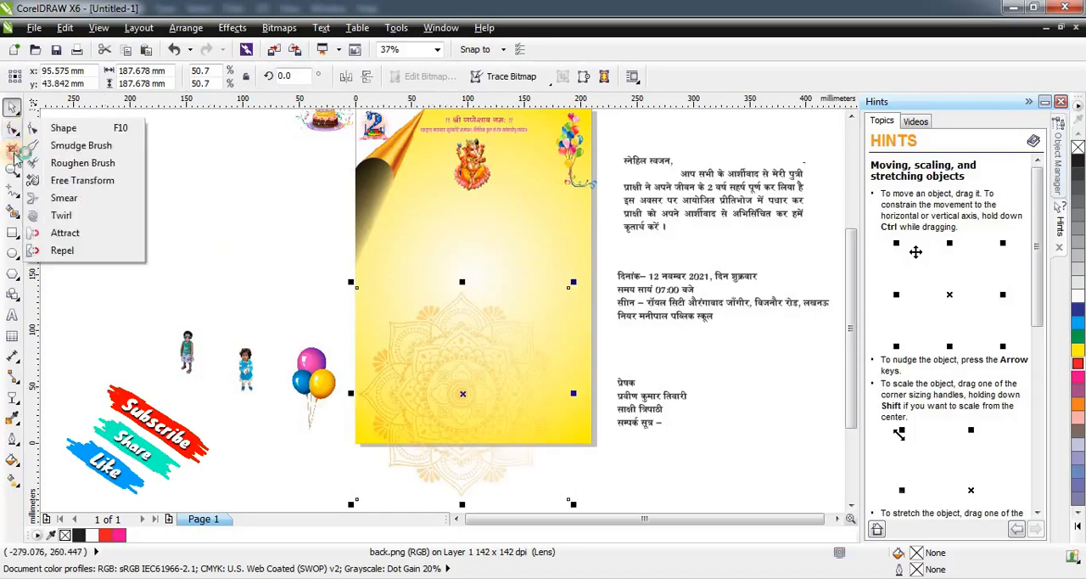
click(63, 127)
drag(458, 489, 458, 442)
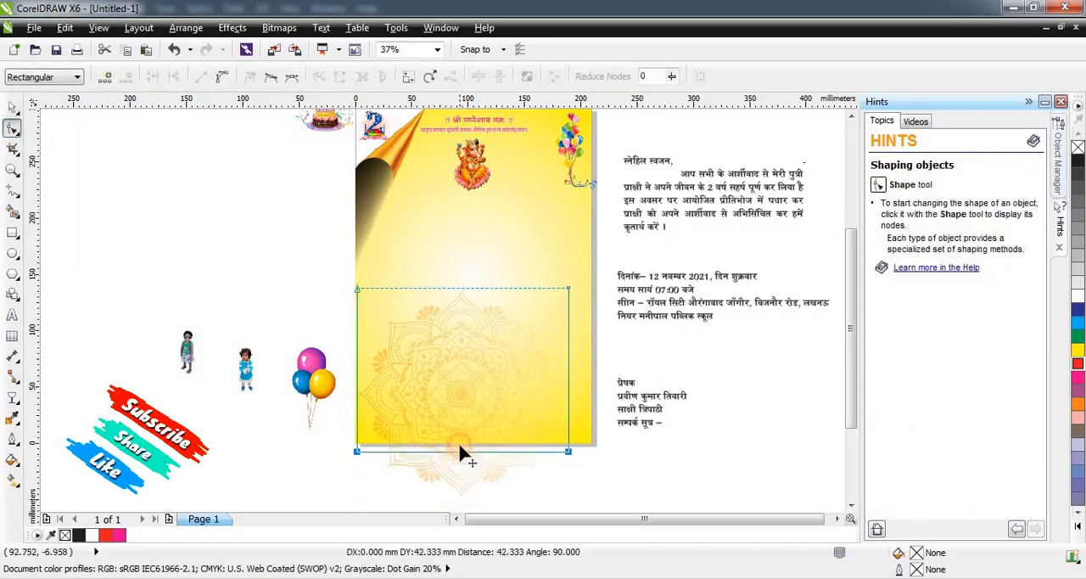
scroll(458, 433, up, 2)
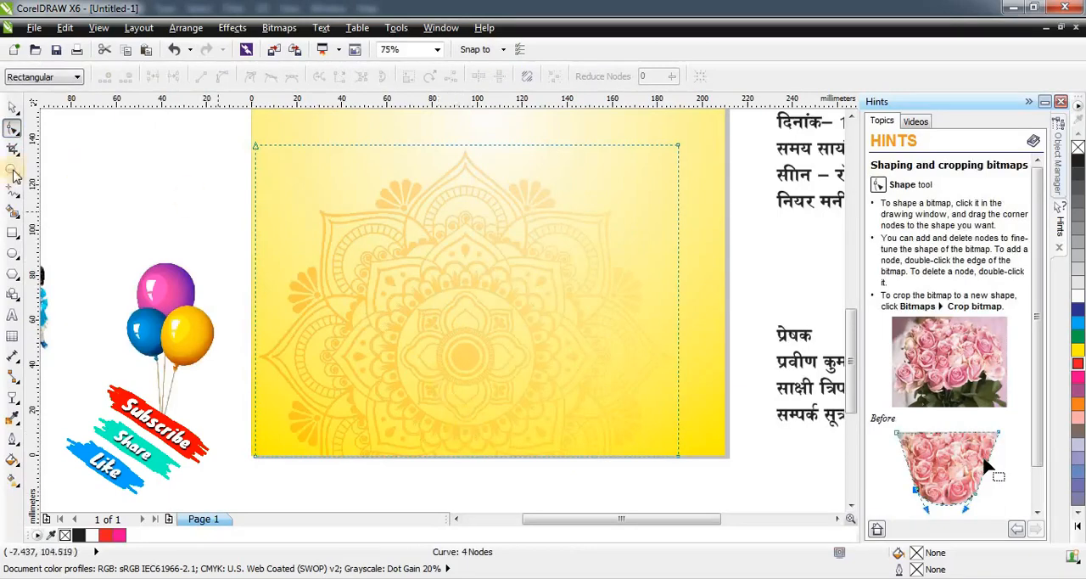
click(11, 109)
scroll(417, 380, down, 1)
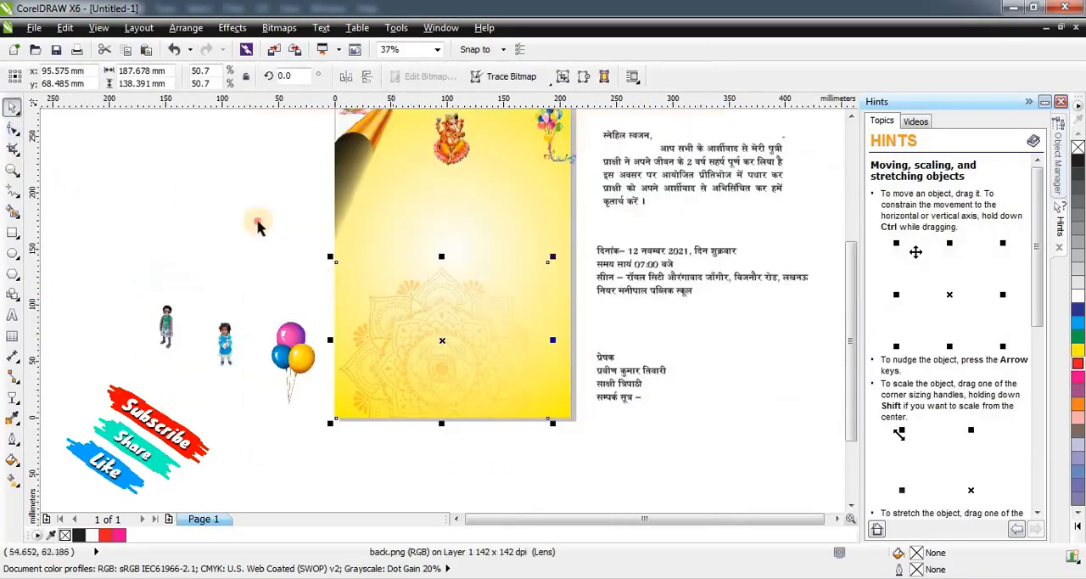
click(258, 221)
Copy the cropped mandala to the page's upper right and extend the copy's lower crop edge to about 190 by 188 mm overall.
scroll(447, 320, down, 1)
scroll(454, 315, up, 1)
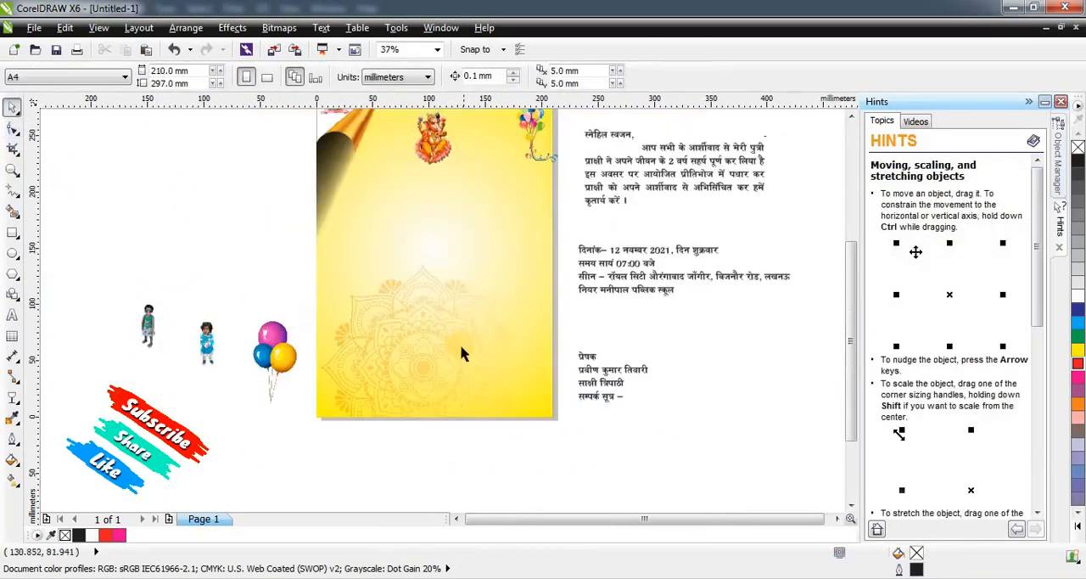
drag(469, 354, 542, 201)
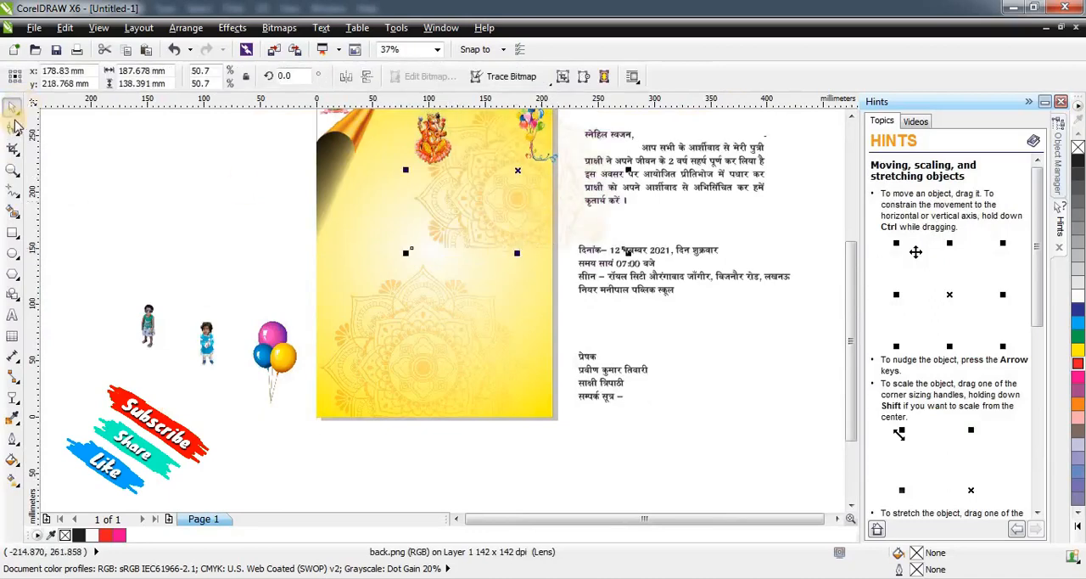
key(F10)
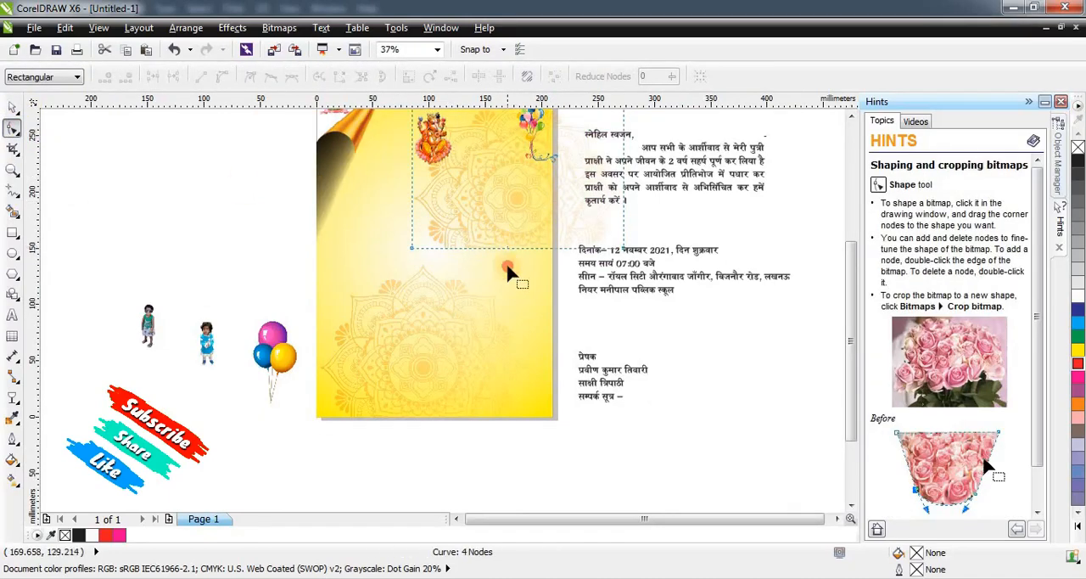
drag(508, 251, 518, 291)
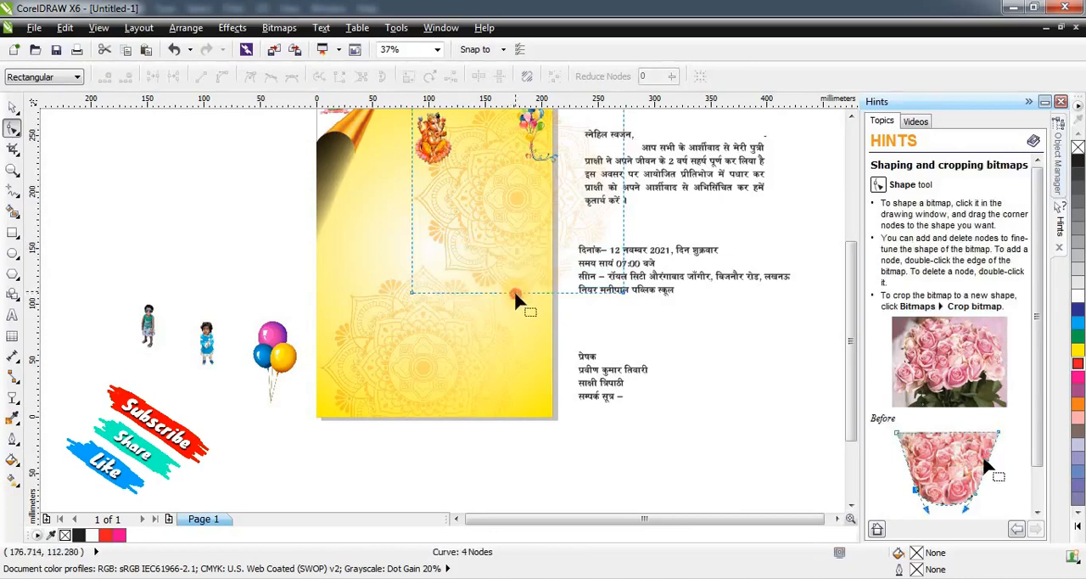
click(522, 290)
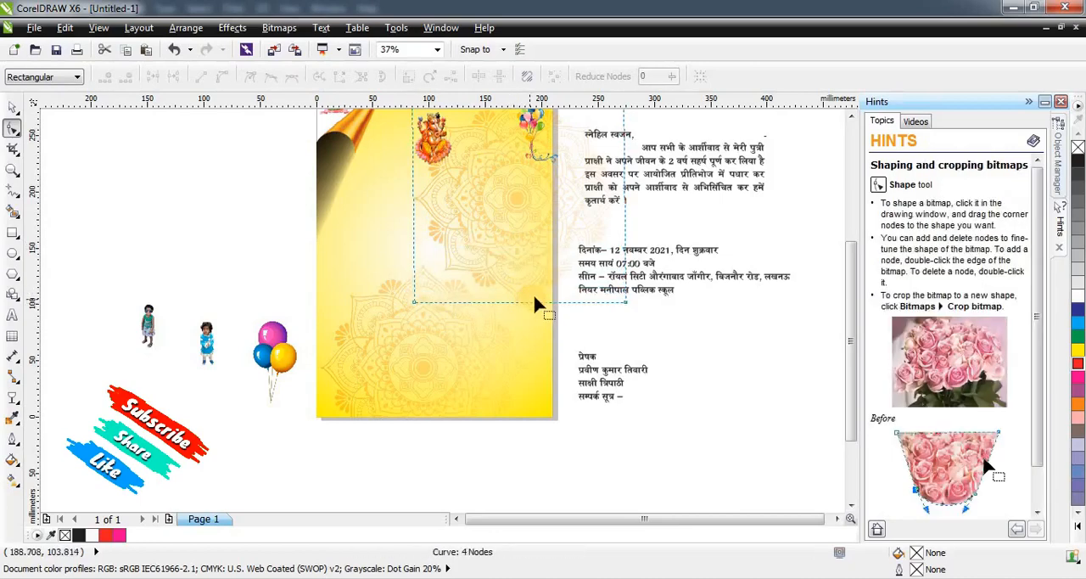
drag(518, 293, 519, 304)
key(space)
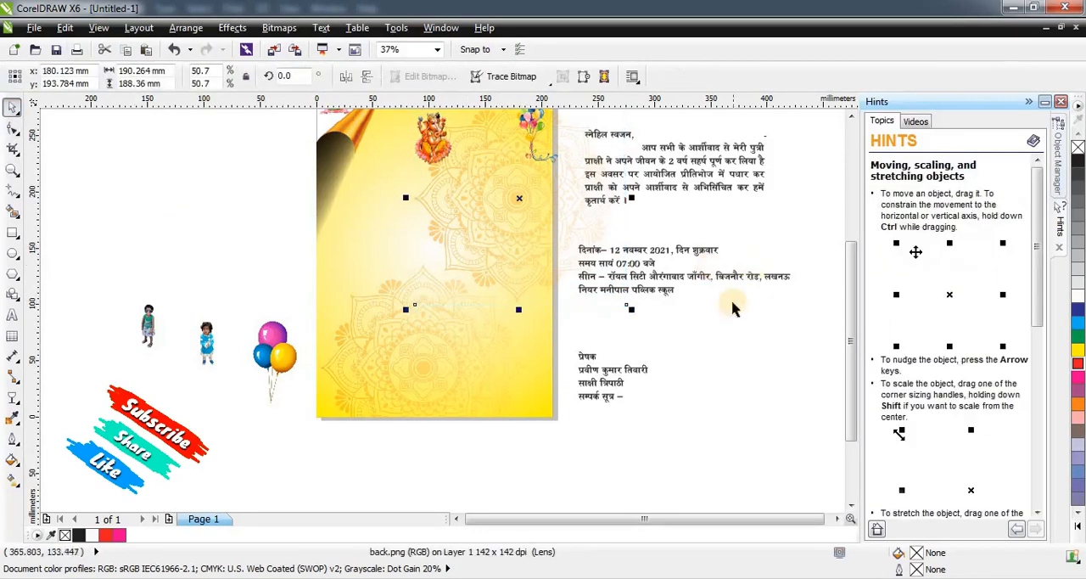
Scale the mandala copy down to about 125 by 124 mm and position it behind the balloons, overhanging the page's right edge.
drag(627, 304, 521, 243)
scroll(533, 216, down, 1)
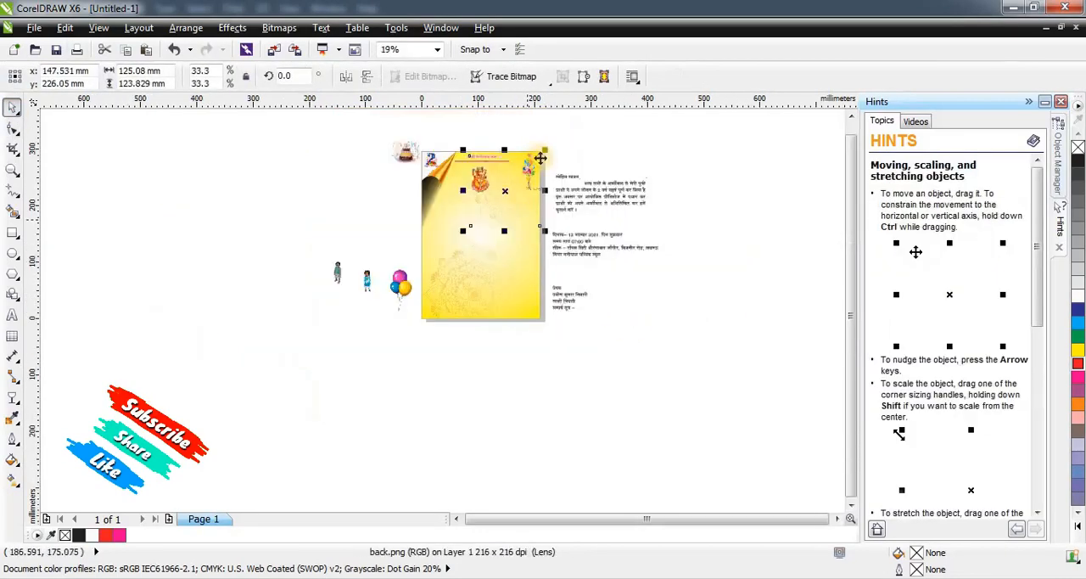
scroll(557, 159, up, 2)
drag(406, 291, 540, 249)
Crop the upper mandala's overhang to the page's right edge, leaving it about 78 by 124 mm.
key(F10)
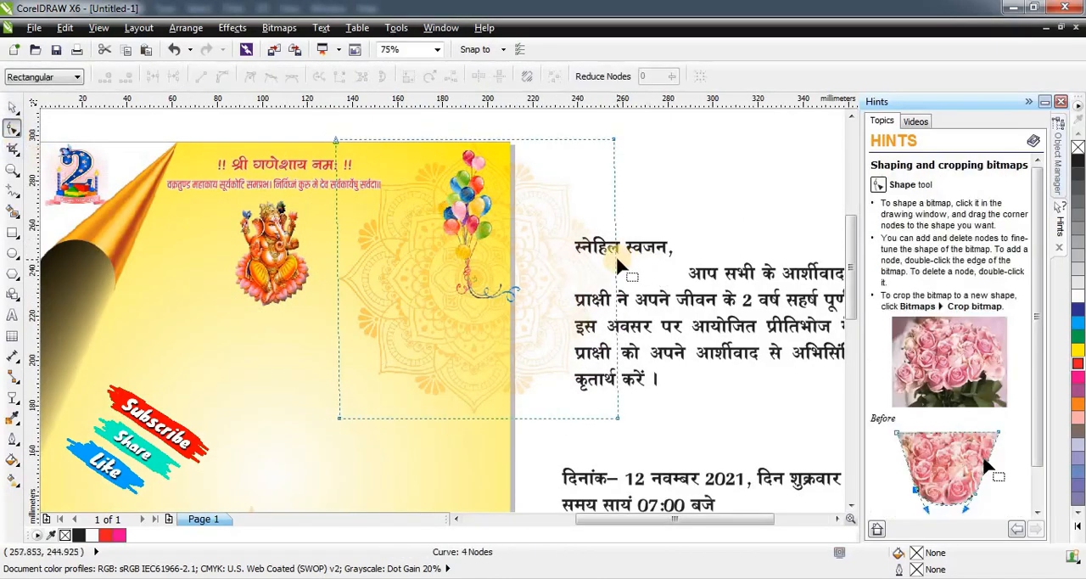
drag(617, 259, 512, 266)
scroll(543, 247, down, 2)
scroll(424, 300, down, 2)
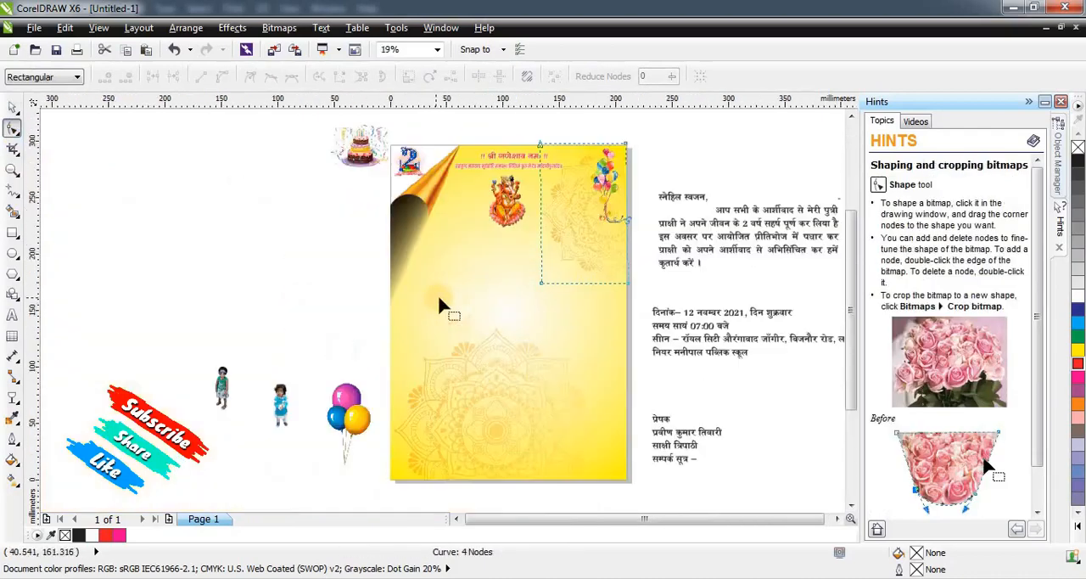
scroll(769, 129, up, 1)
click(12, 112)
click(195, 202)
Enlarge the green-top child photo to about 76 by 179 mm and the blue-dress photo to about 72 by 155 mm.
scroll(195, 202, down, 1)
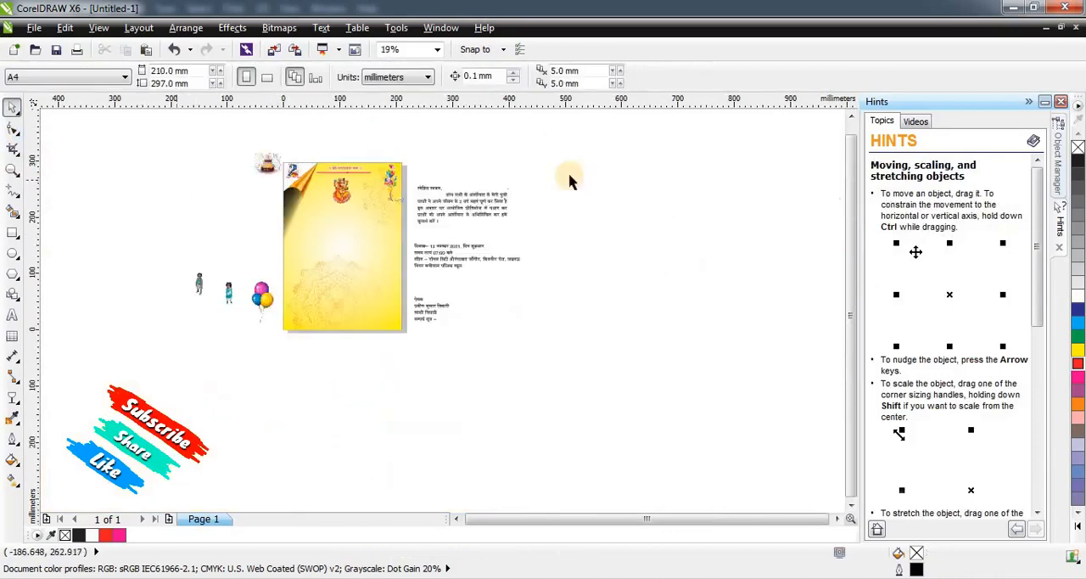
scroll(312, 194, up, 1)
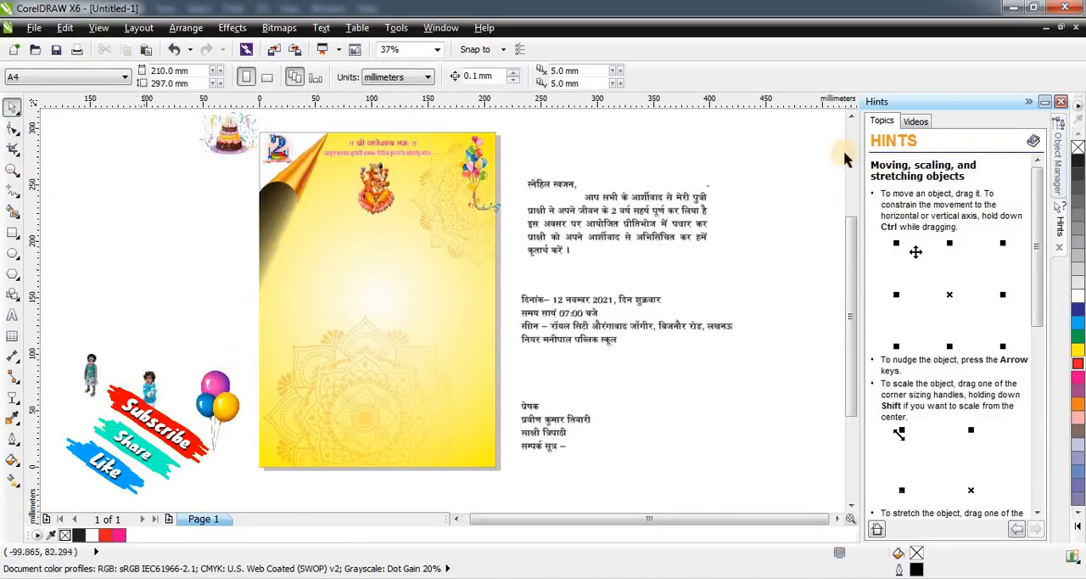
click(89, 369)
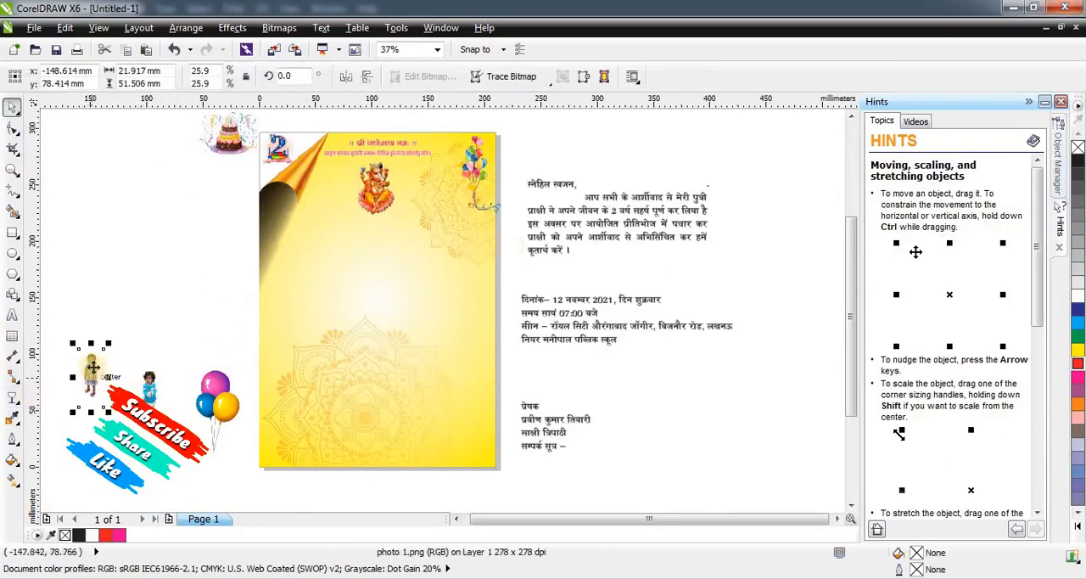
drag(106, 344, 217, 200)
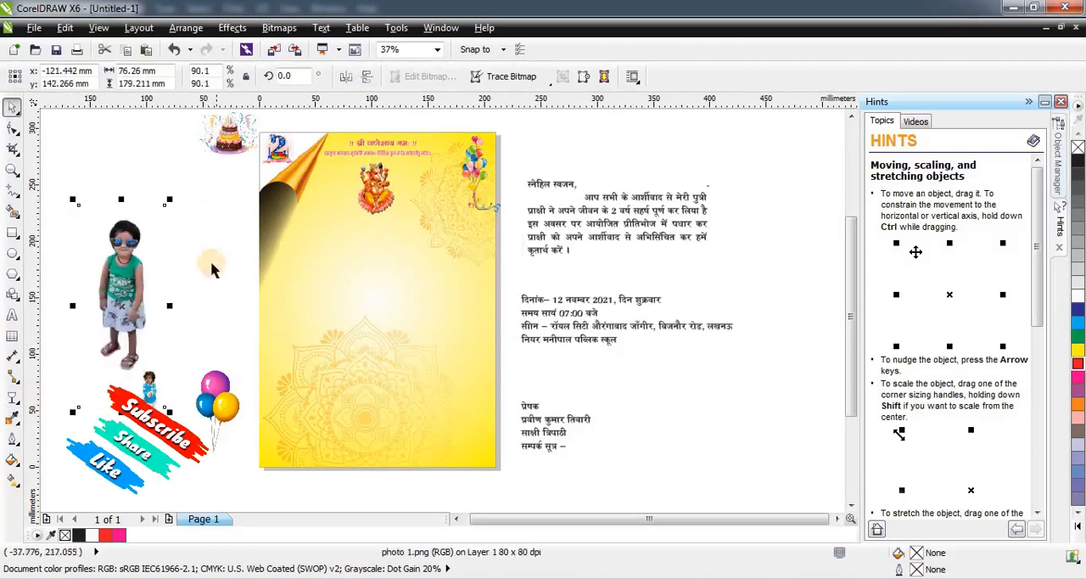
click(150, 389)
drag(176, 350, 215, 204)
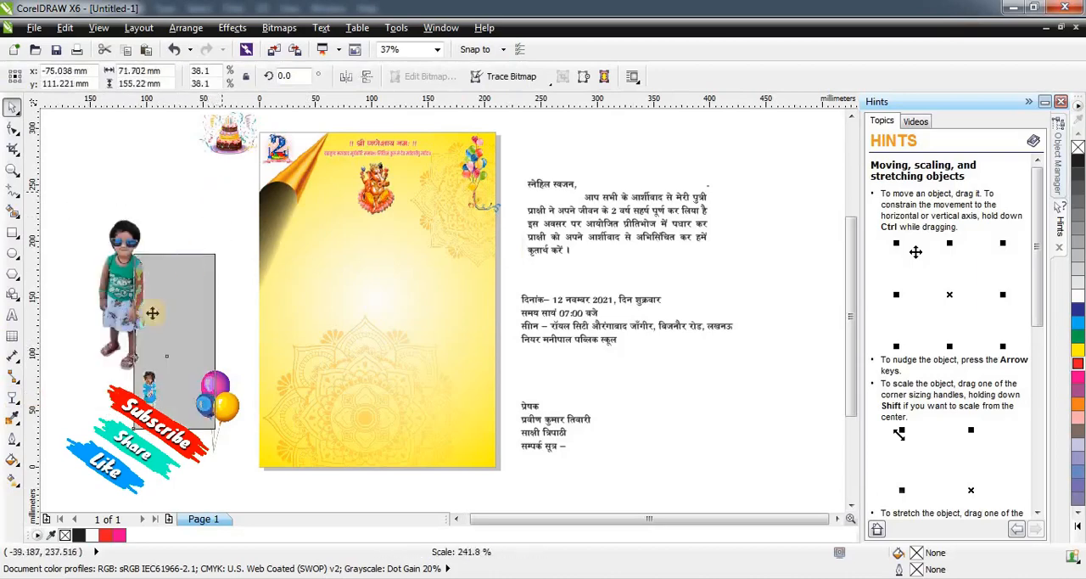
Place the green-top child photo along the page's right side below the balloons and enlarge it to about 107 by 252 mm.
click(63, 259)
drag(126, 279, 463, 303)
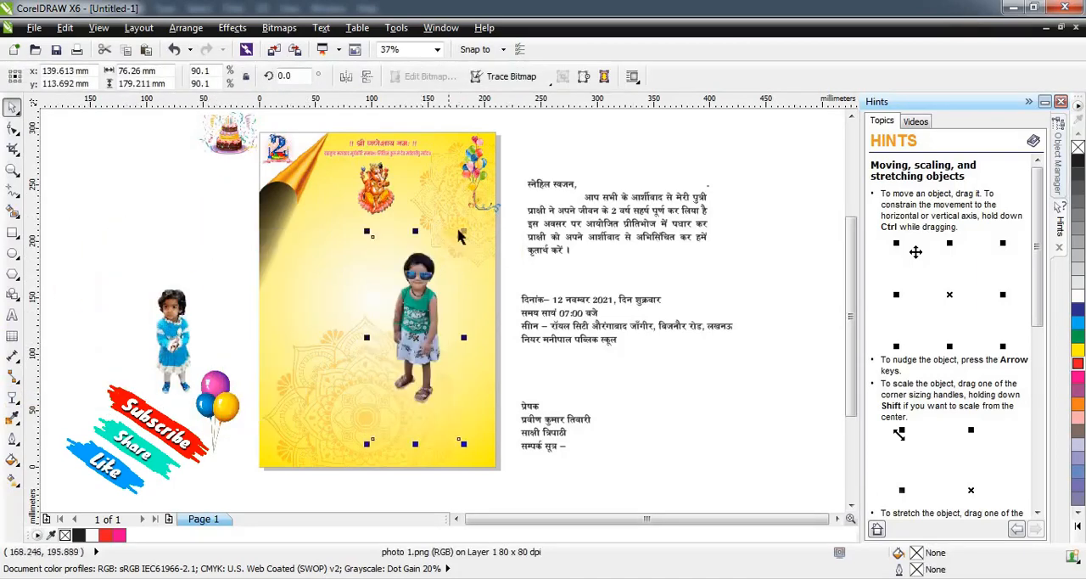
drag(464, 231, 500, 149)
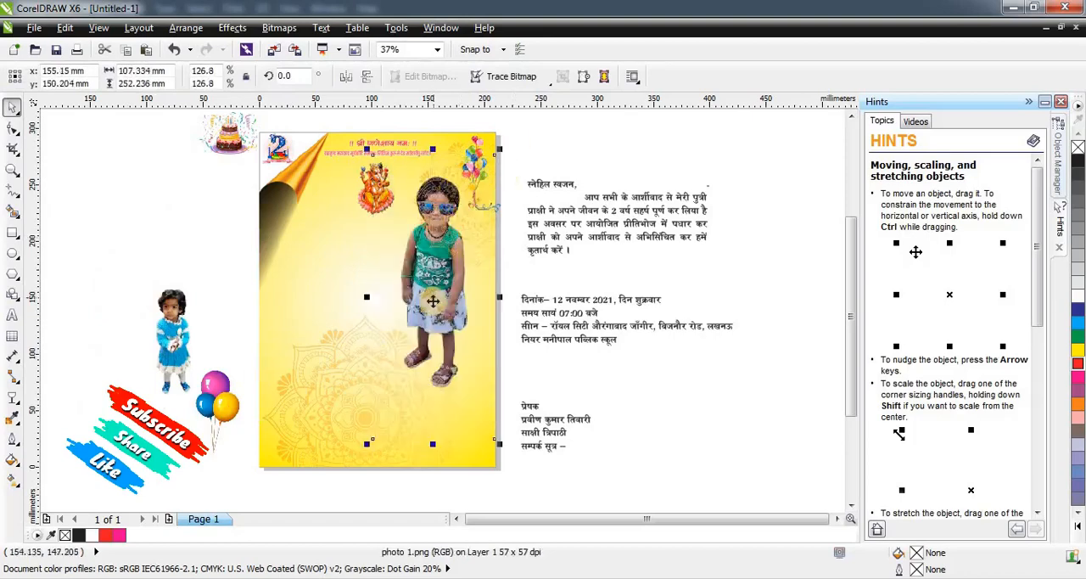
drag(433, 301, 451, 289)
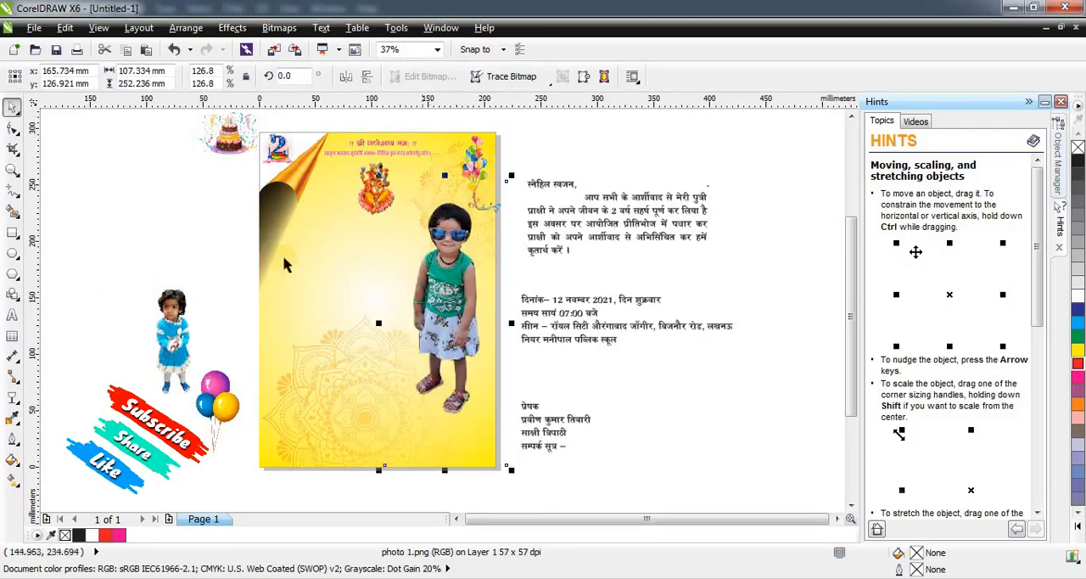
click(257, 227)
click(429, 203)
click(513, 142)
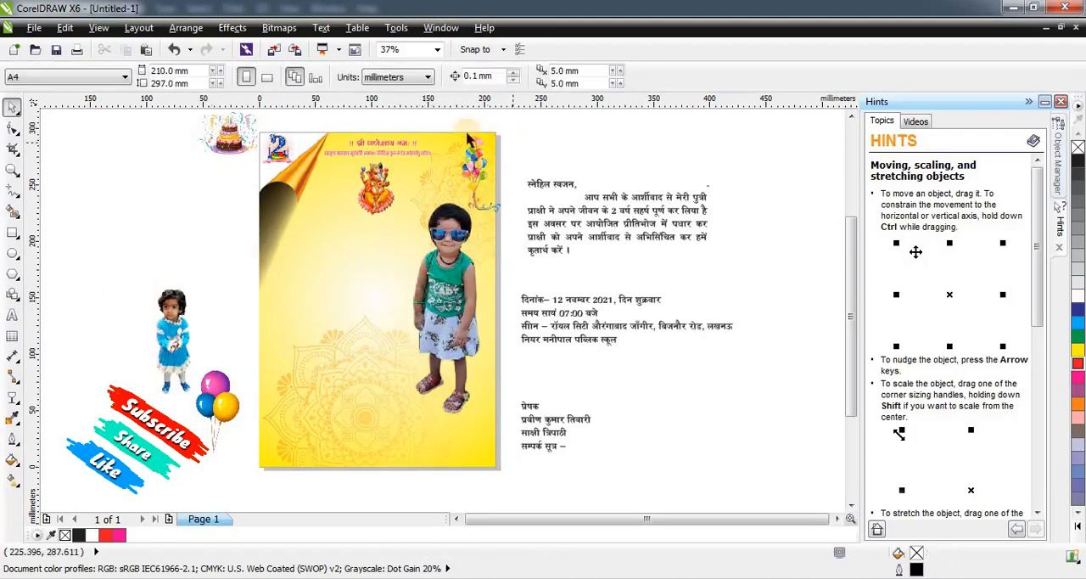
scroll(466, 136, up, 5)
click(444, 232)
scroll(624, 223, down, 1)
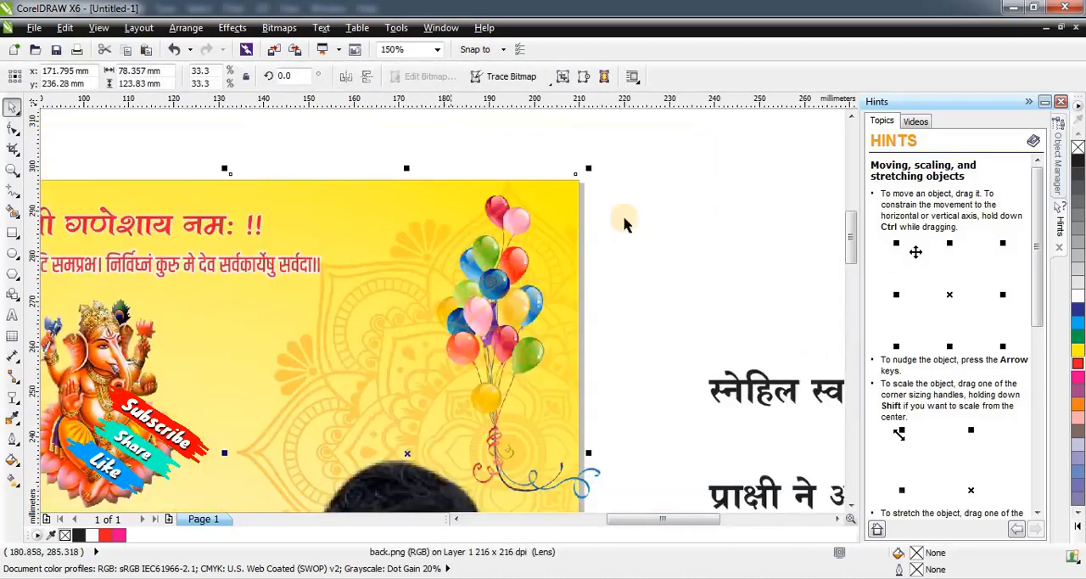
click(614, 179)
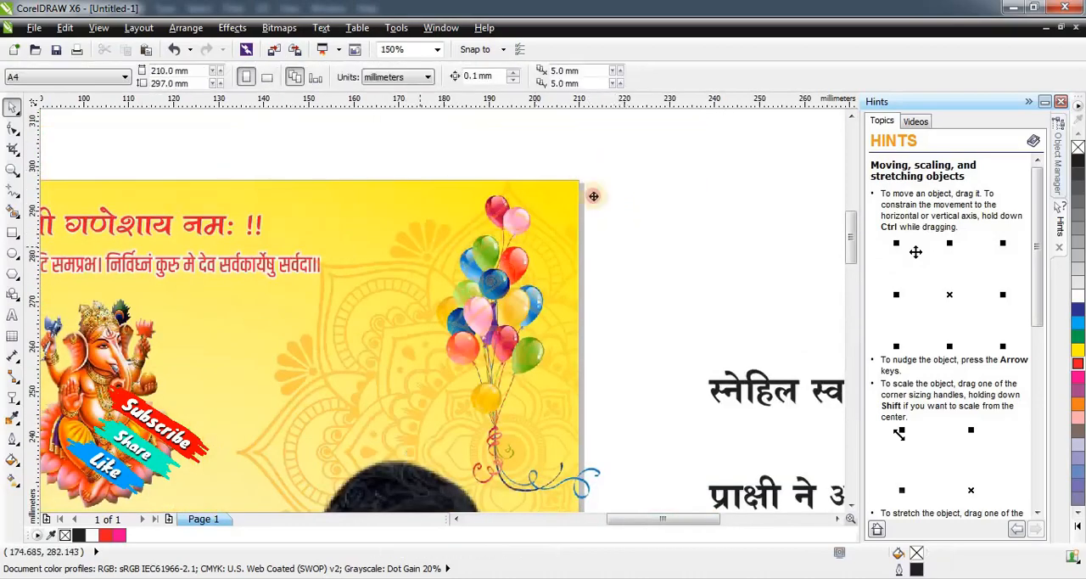
click(593, 196)
scroll(591, 193, down, 3)
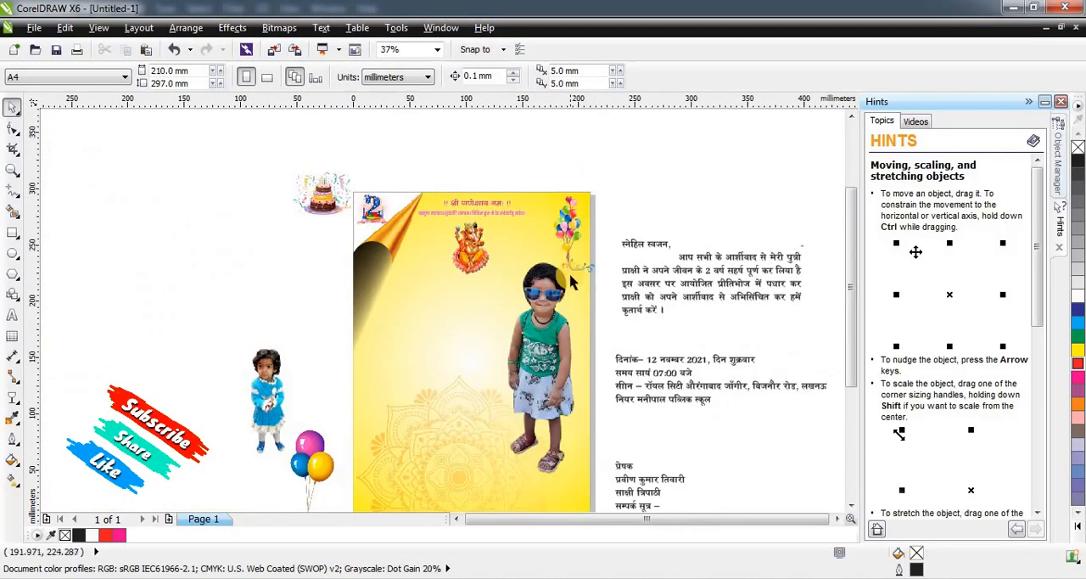
Enlarge the green-top child photo to about 111 by 260 mm, and undo a further enlargement towards the lower left.
scroll(577, 263, up, 2)
click(595, 244)
drag(634, 200, 638, 184)
scroll(638, 183, down, 2)
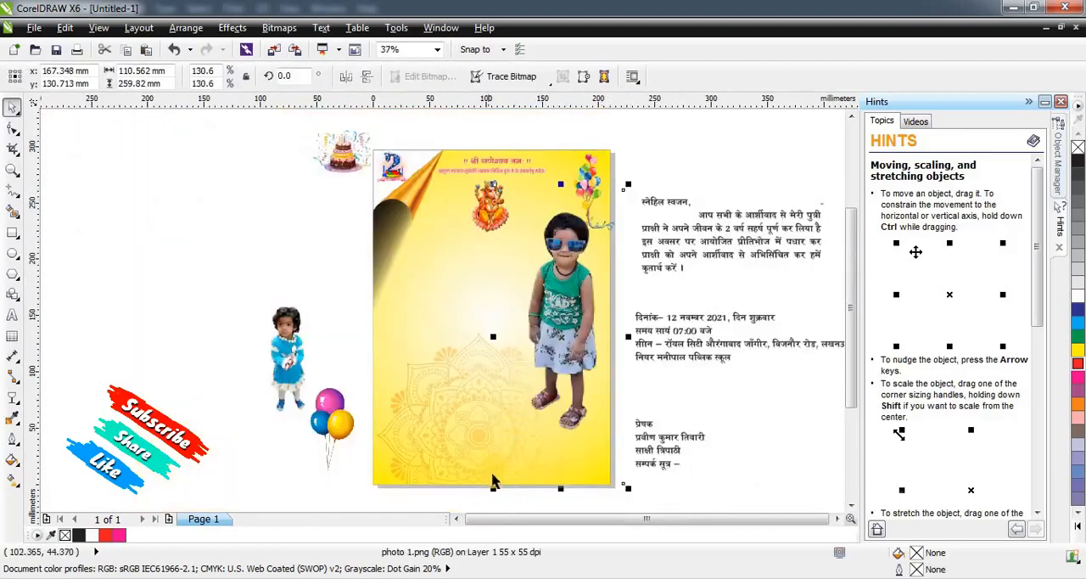
drag(496, 491, 469, 511)
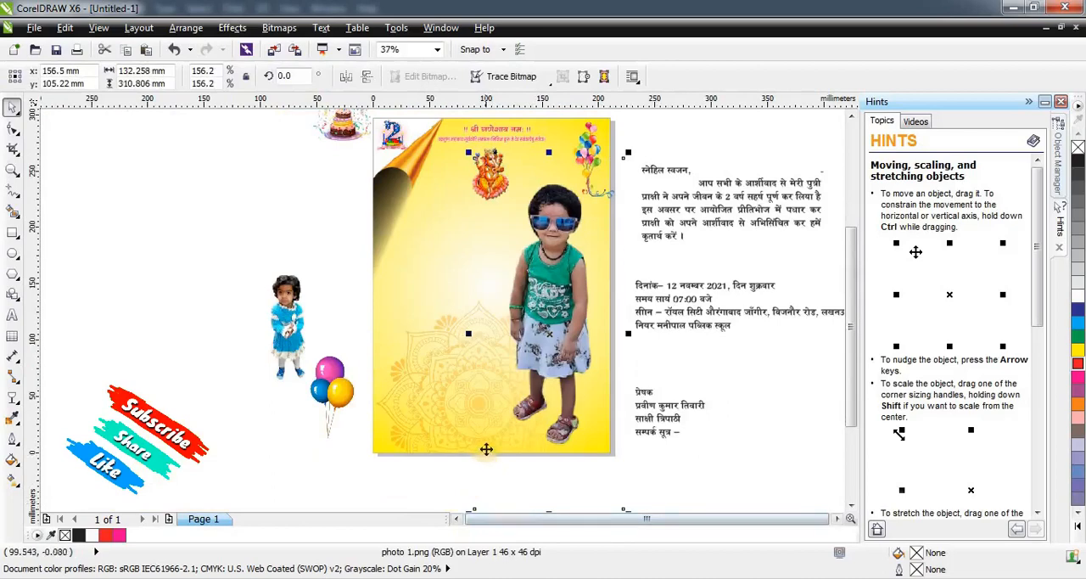
key(ctrl+z)
Shift the green-top child photo slightly left on the page and enlarge it from its centre to about 182 by 428 mm.
drag(630, 459, 657, 486)
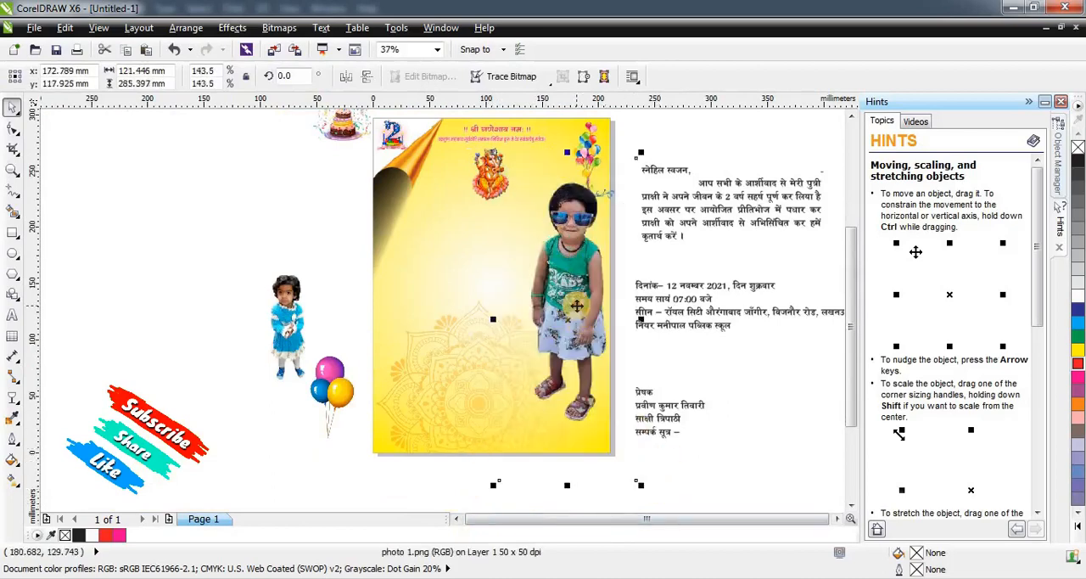
drag(577, 306, 566, 304)
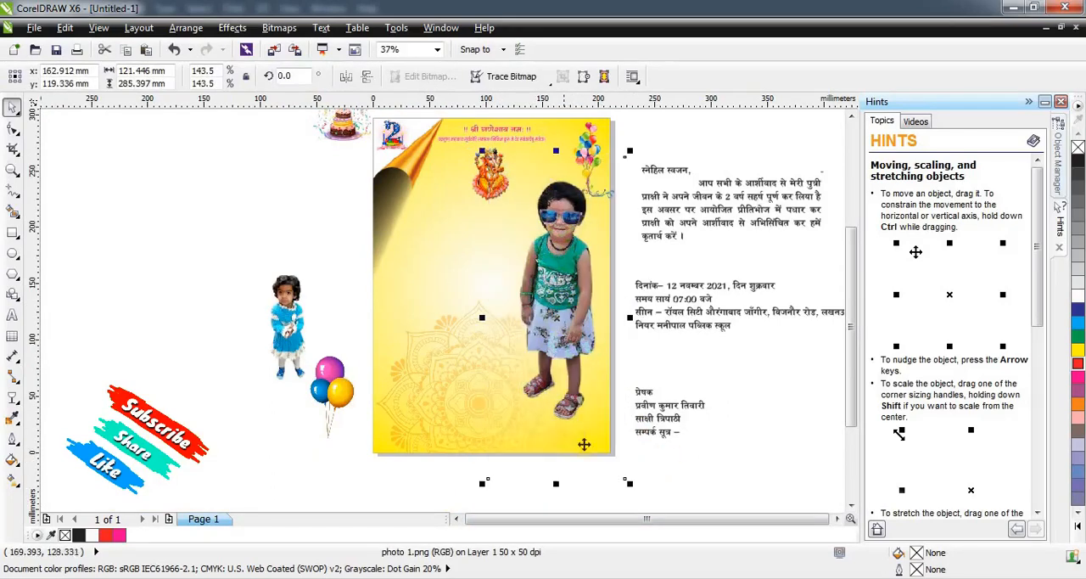
drag(629, 481, 666, 529)
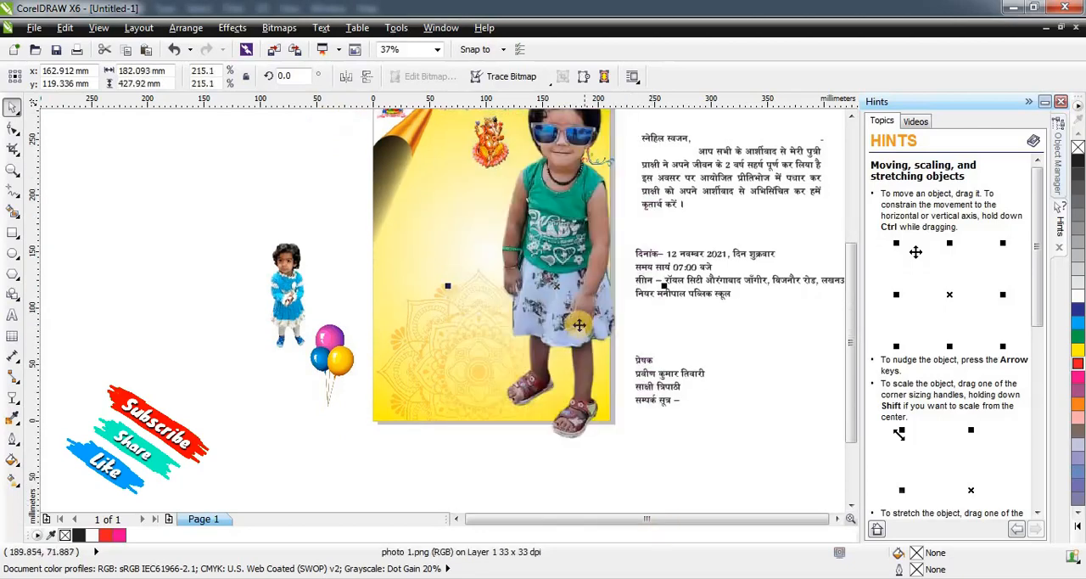
Shift the green-top child photo slightly left and down, and fade its lower part with a vertical linear transparency starting at the chest.
key(F3)
scroll(480, 249, up, 1)
mouse_move(468, 256)
mouse_down()
mouse_move(464, 297)
mouse_move(459, 262)
mouse_move(450, 264)
mouse_up()
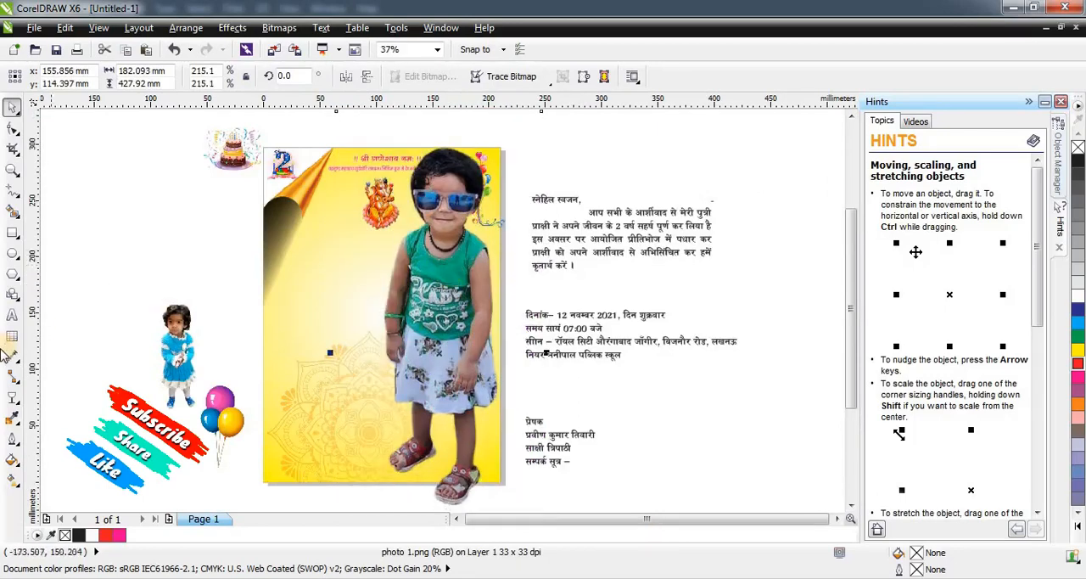
click(12, 399)
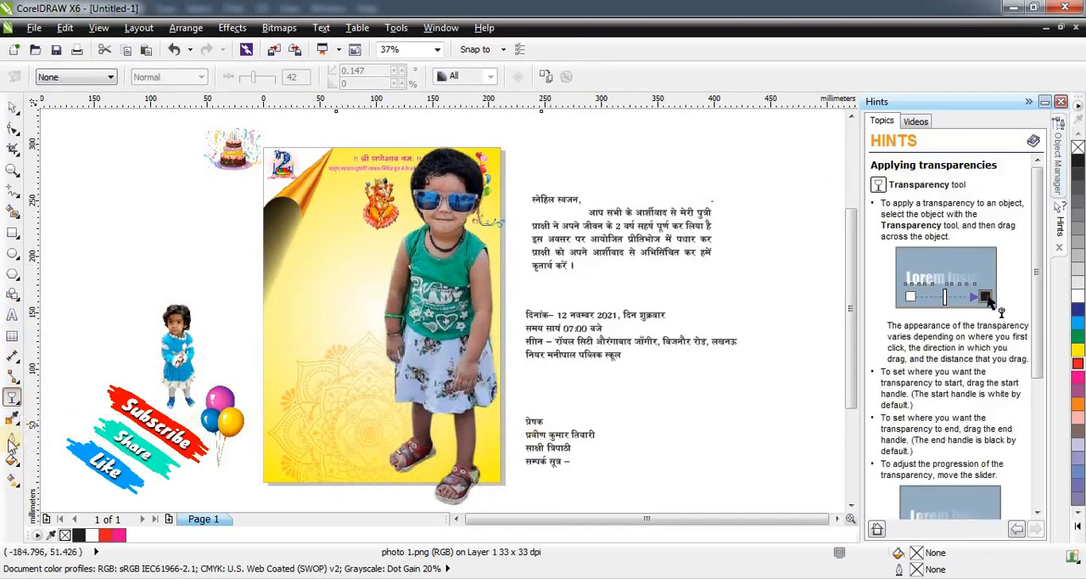
drag(440, 402, 460, 476)
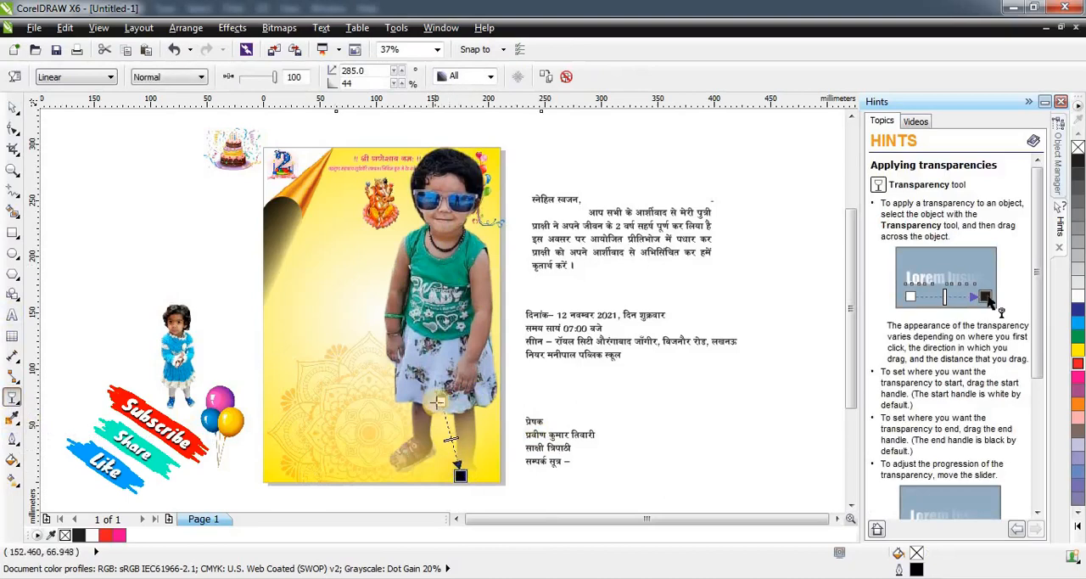
drag(463, 278, 460, 434)
drag(462, 278, 455, 259)
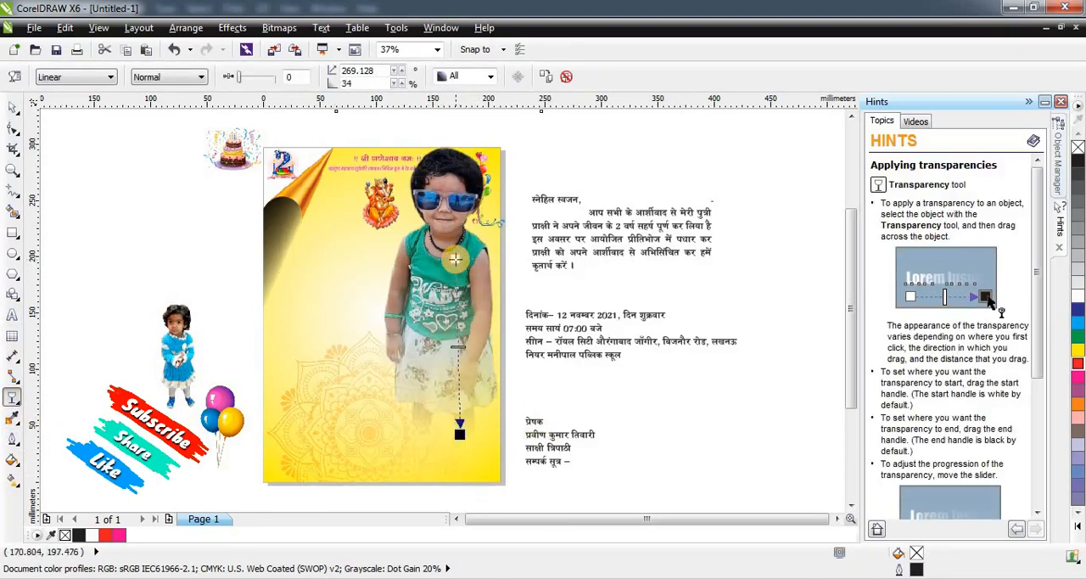
Set the green-top photo's fade to Multiply with a transparency value of 60 at its starting point.
drag(257, 80, 253, 78)
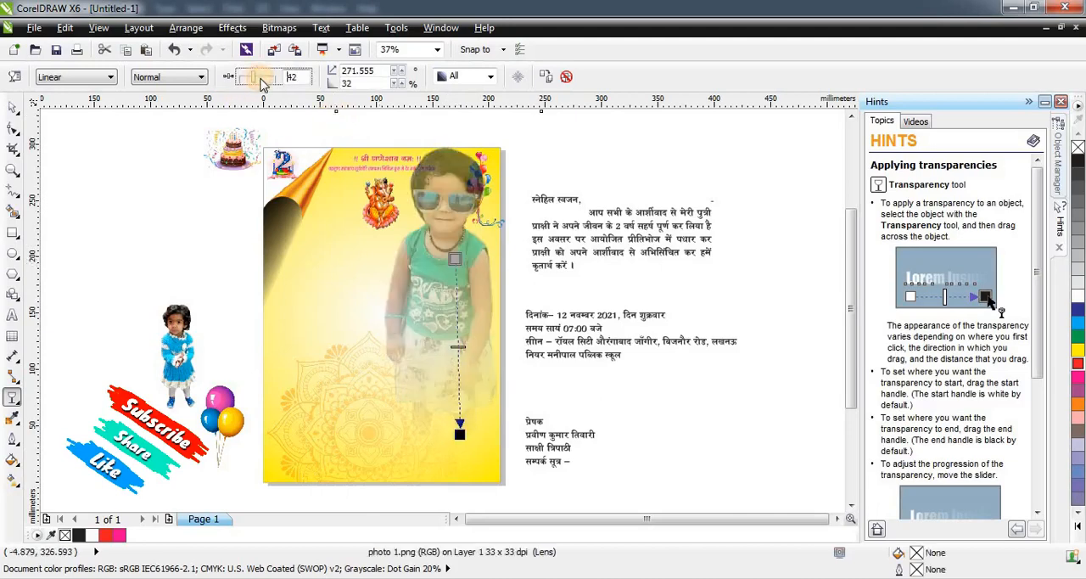
click(174, 77)
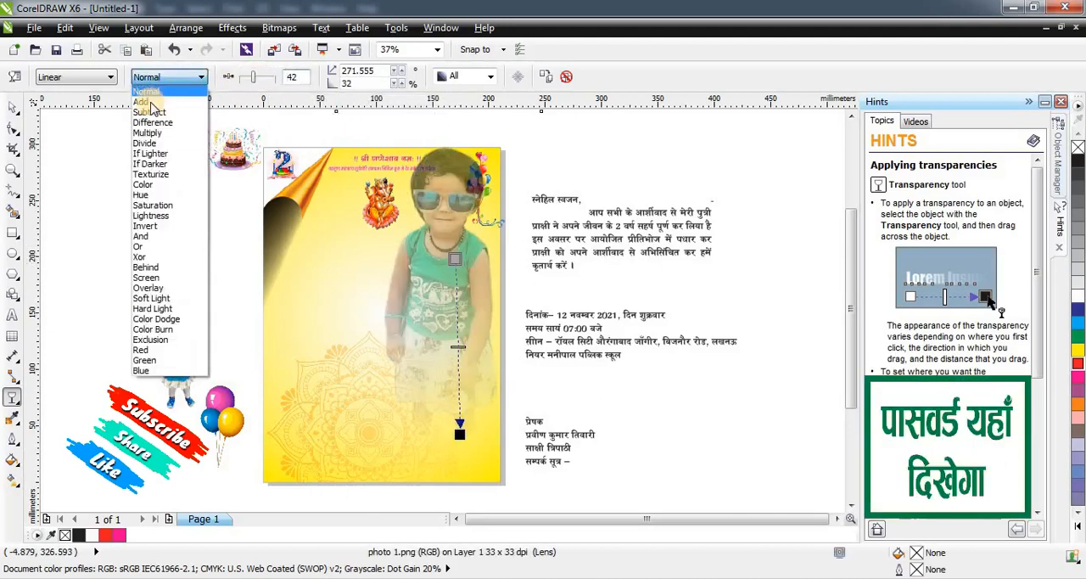
click(165, 81)
click(165, 79)
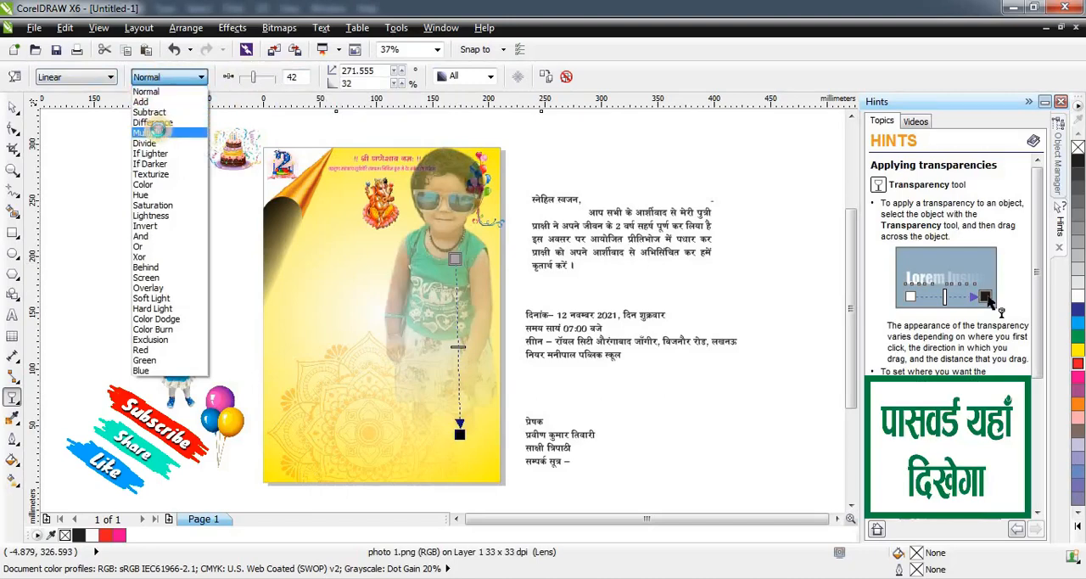
click(157, 132)
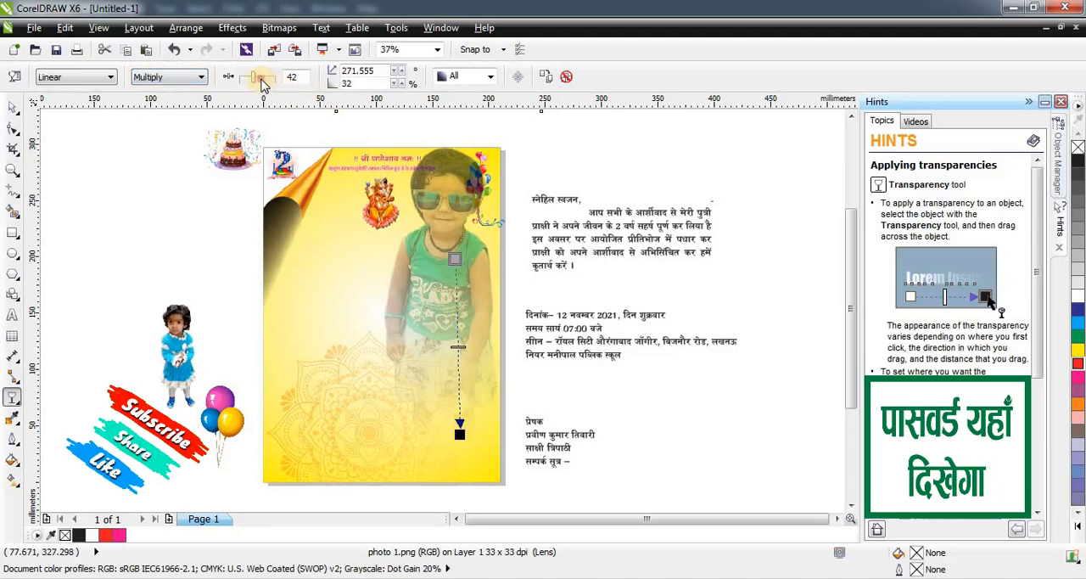
drag(261, 83, 268, 82)
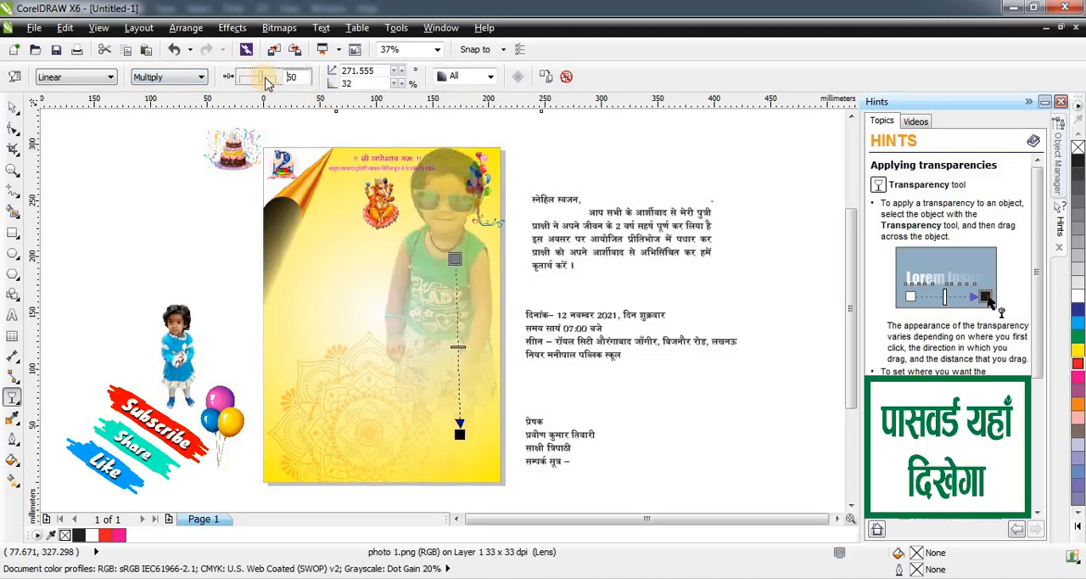
click(10, 108)
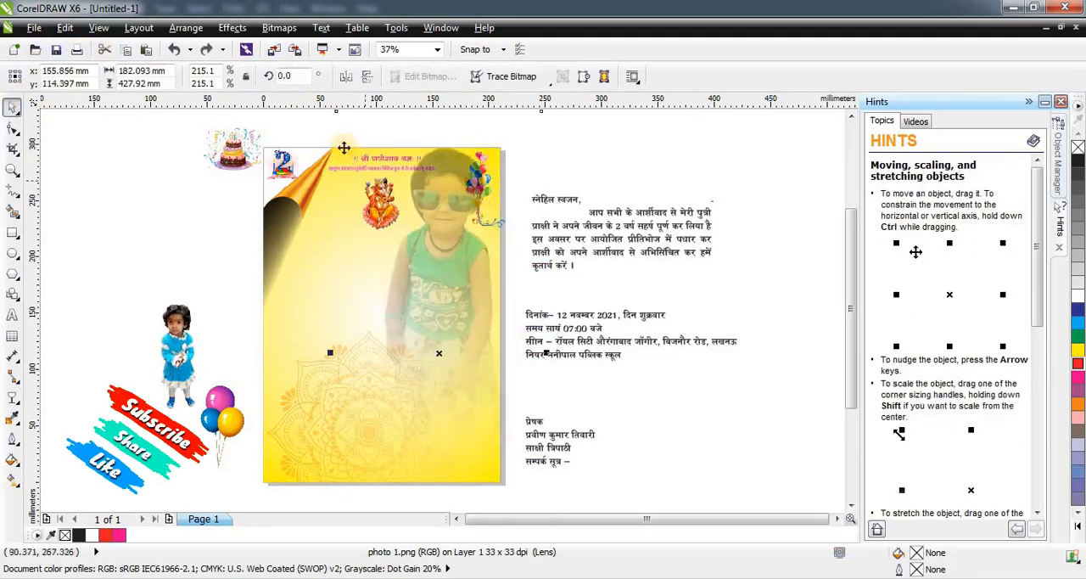
Shrink the green-top child photo to about 163 by 383 mm and rotate it by 1.6 degrees.
scroll(356, 185, down, 2)
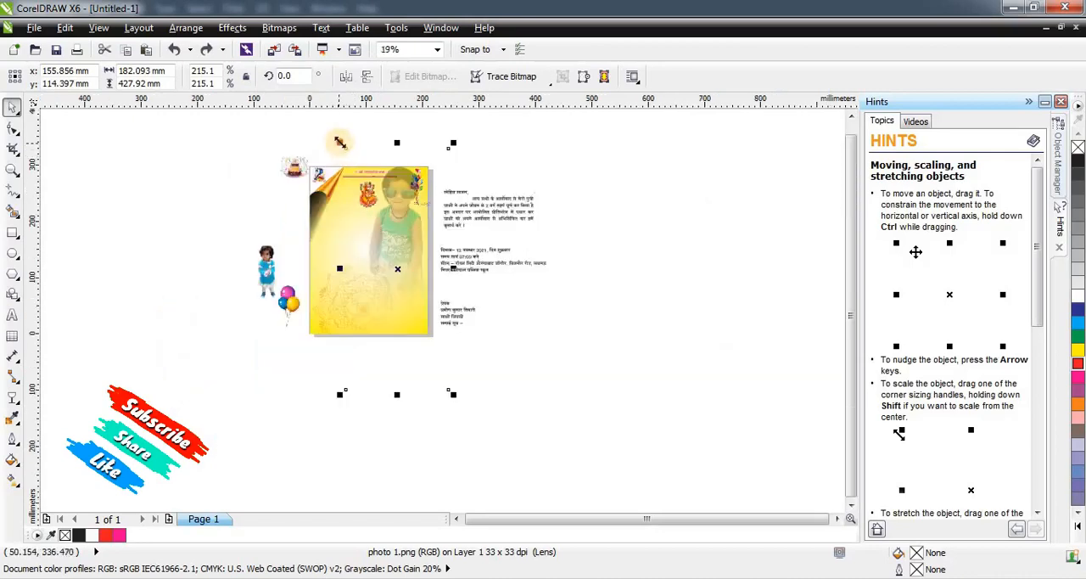
drag(340, 143, 364, 159)
scroll(365, 213, up, 2)
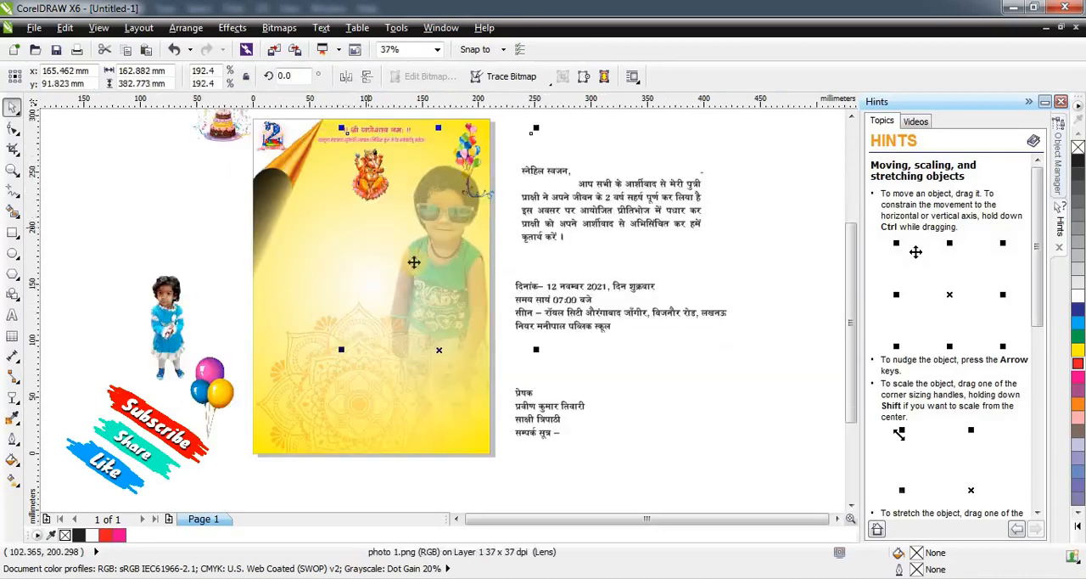
click(445, 216)
mouse_move(539, 127)
mouse_down()
mouse_move(535, 118)
mouse_move(541, 127)
mouse_up()
scroll(461, 230, up, 2)
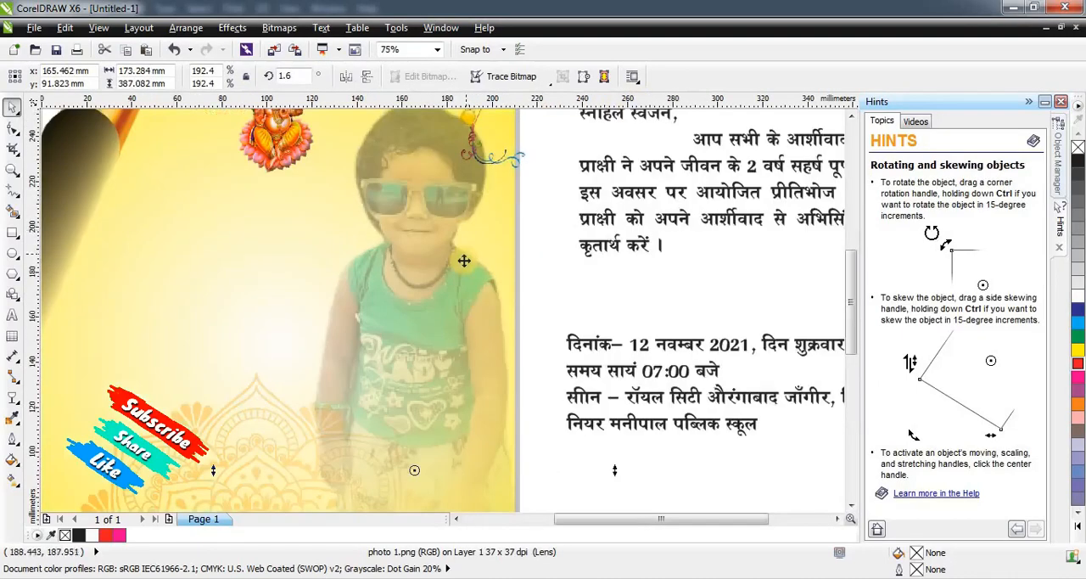
click(456, 253)
click(539, 271)
scroll(493, 257, down, 2)
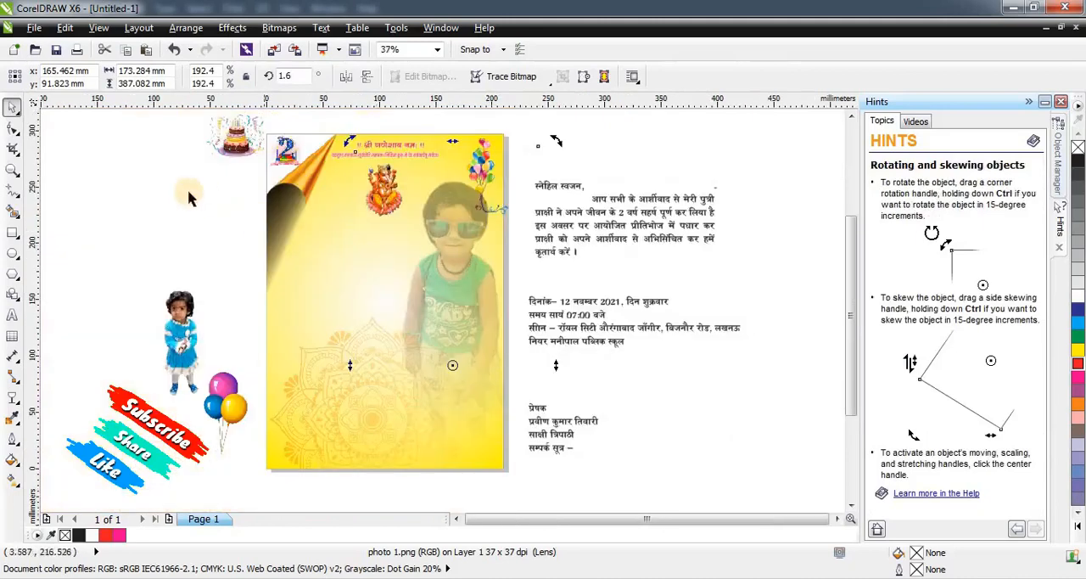
click(188, 195)
Reduce the rotated green-top child photo to about 152 by 340 mm and place it along the page's right side below the balloons.
drag(468, 315, 465, 317)
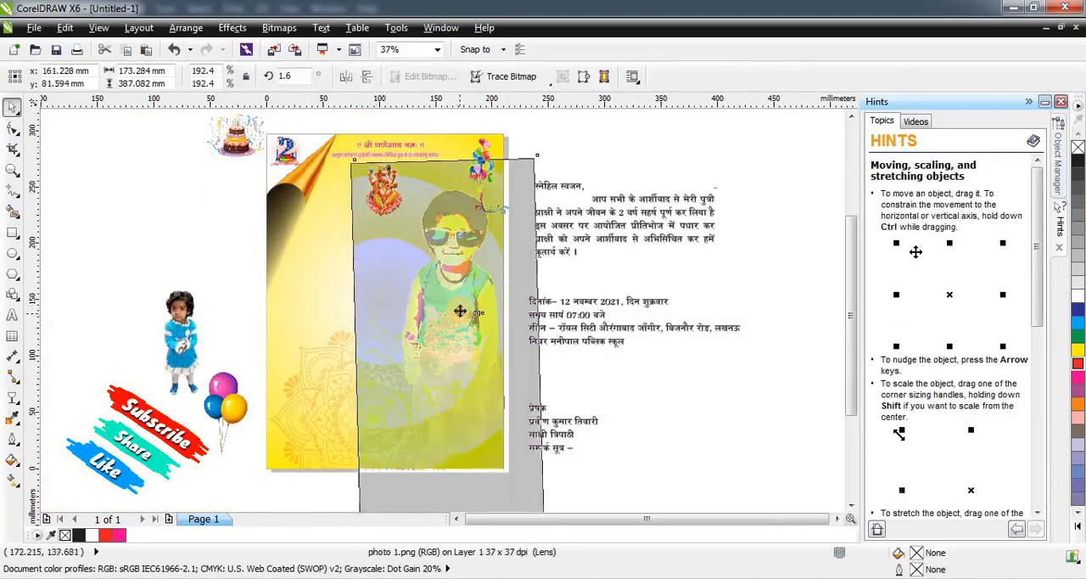
drag(549, 150, 540, 153)
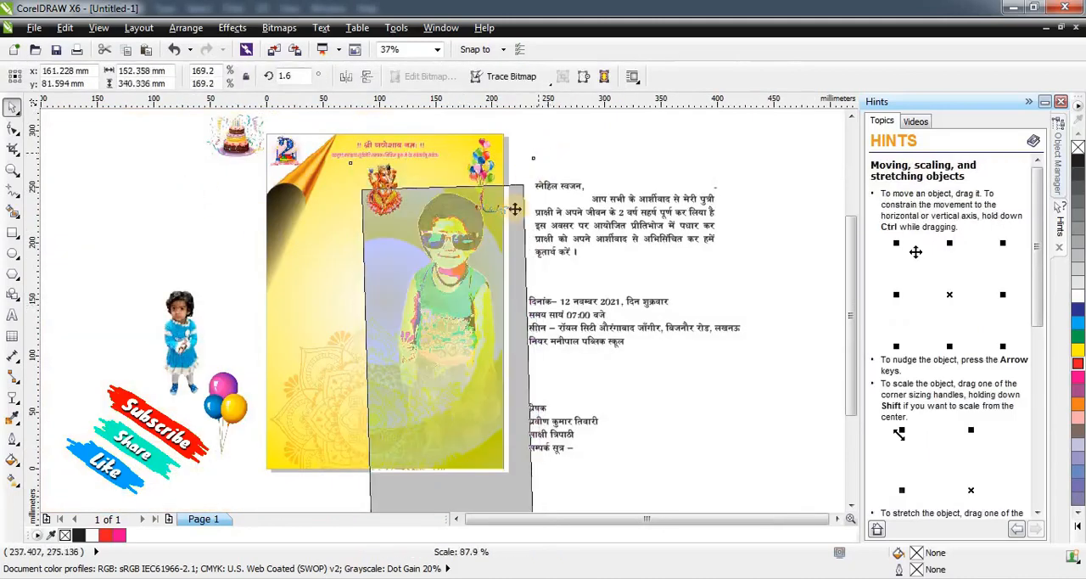
drag(469, 258, 474, 255)
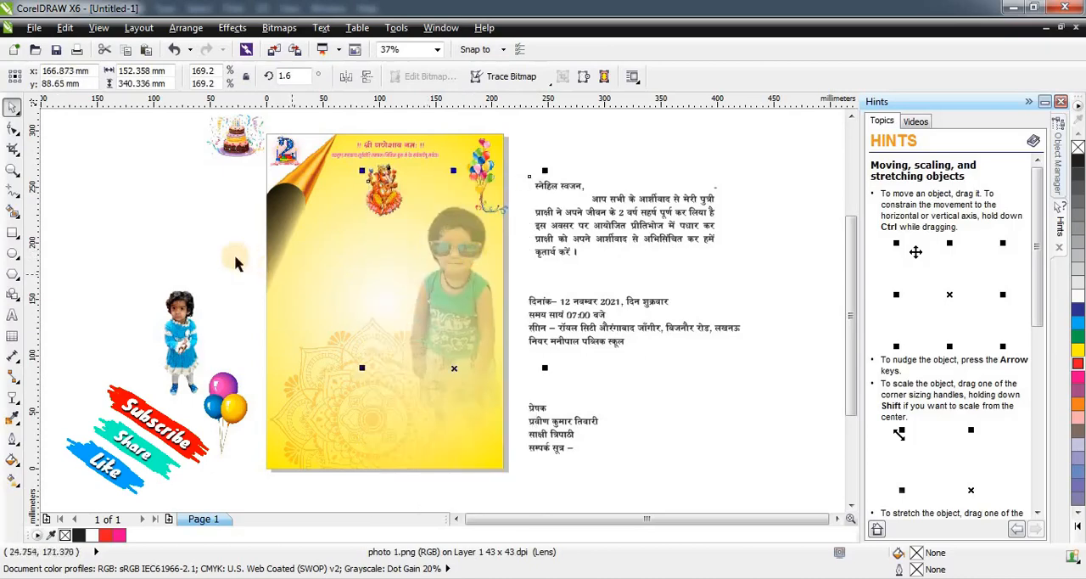
Place the blue-dress child photo on the page in front of the faded photo and enlarge it to about 110 by 239 mm.
drag(176, 296, 194, 301)
drag(446, 303, 446, 303)
scroll(446, 324, up, 1)
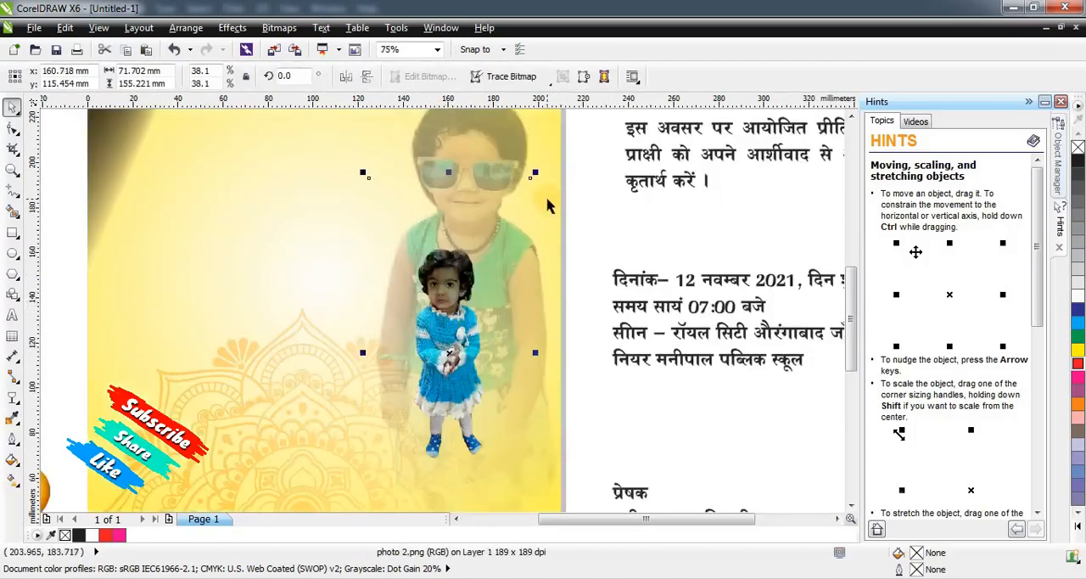
scroll(480, 323, down, 1)
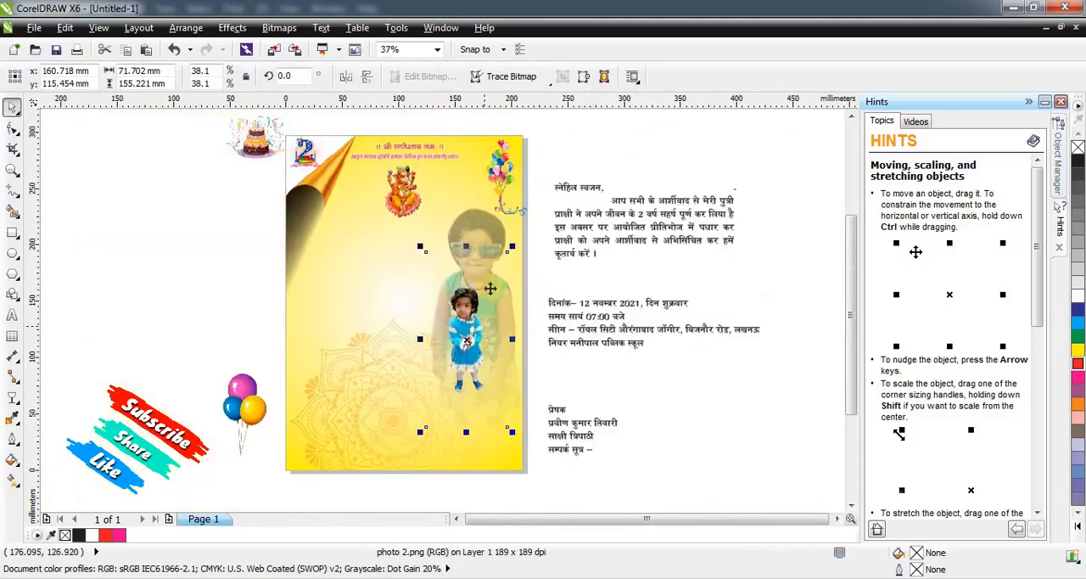
drag(512, 248, 527, 210)
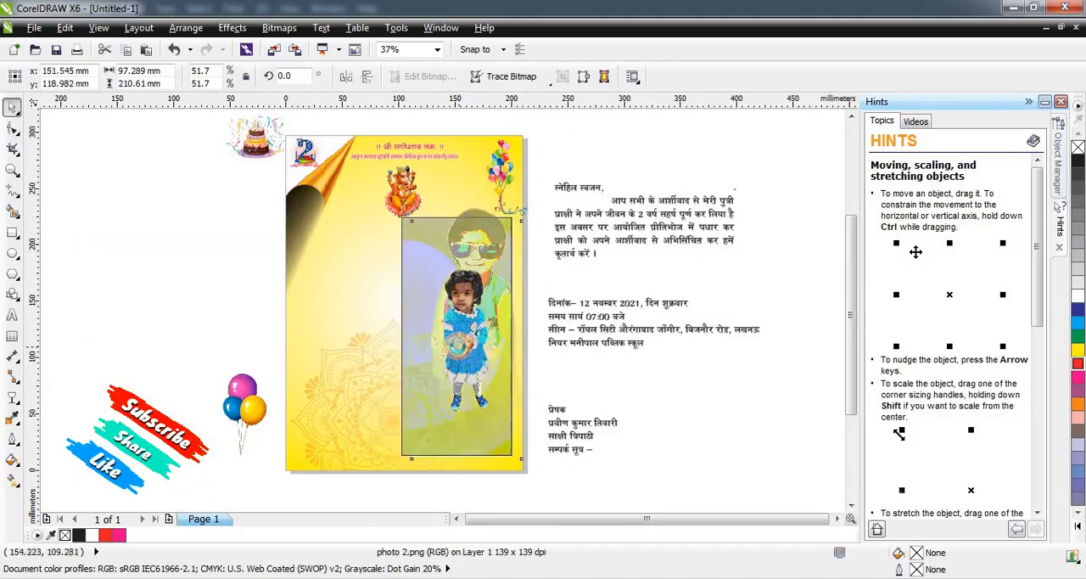
drag(476, 355, 461, 350)
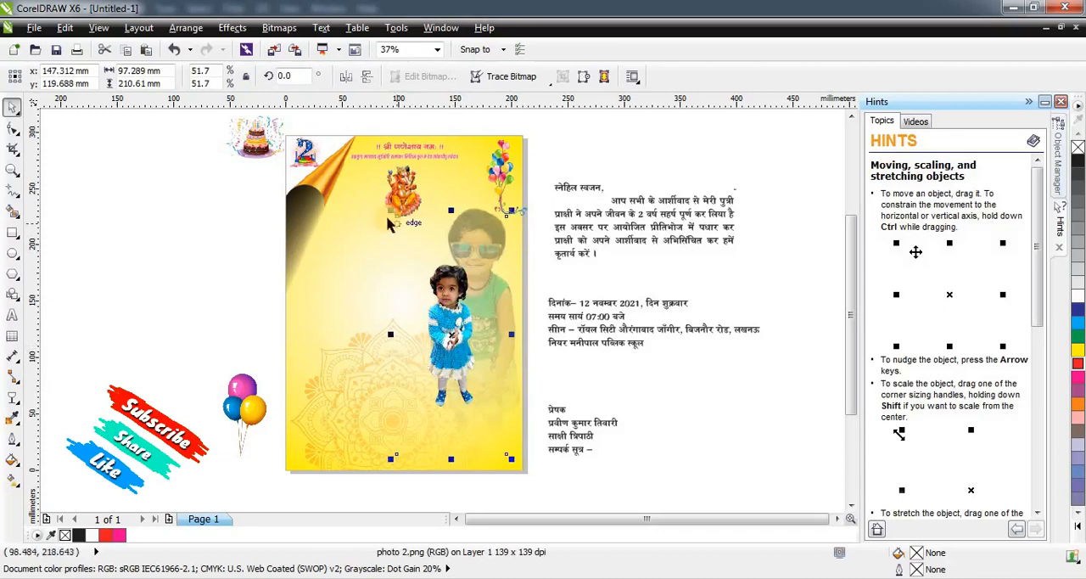
drag(392, 210, 347, 180)
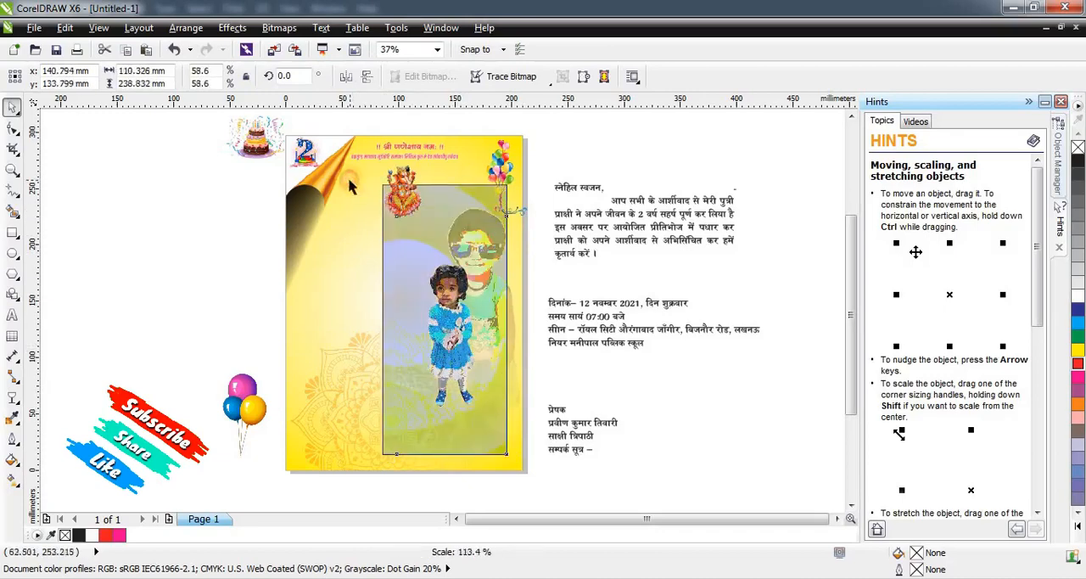
click(522, 329)
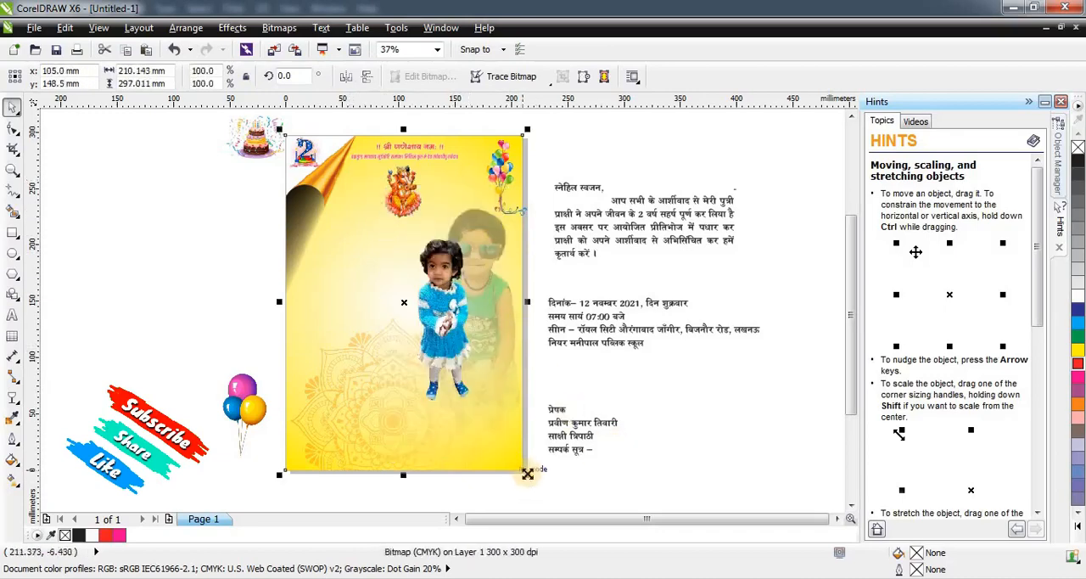
drag(528, 474, 557, 488)
key(ctrl+z)
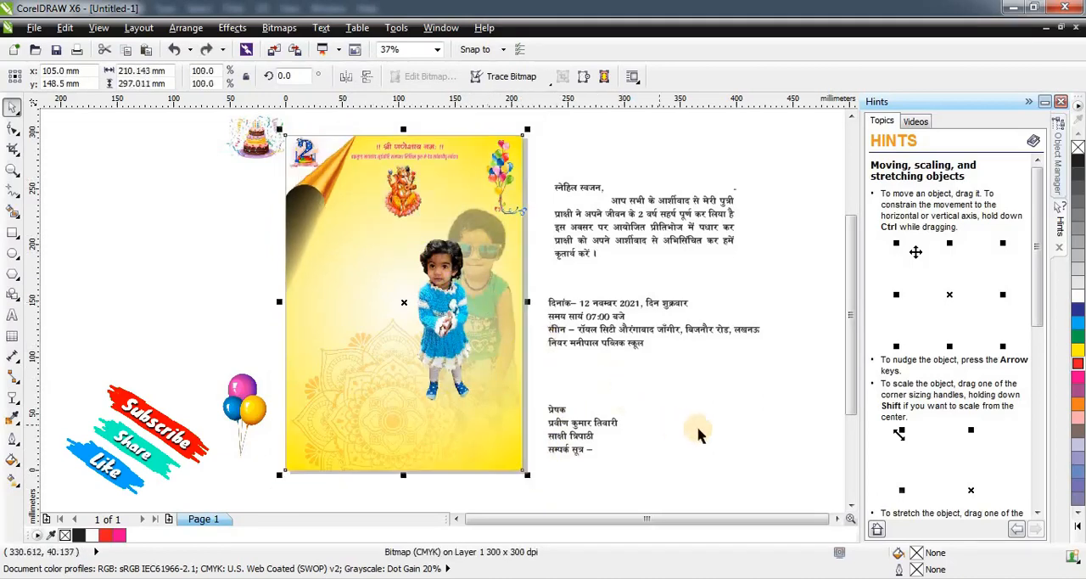
click(698, 428)
Move the blue-dress child photo slightly left and down, and resize it from its centre to about 102 by 220 mm.
click(441, 328)
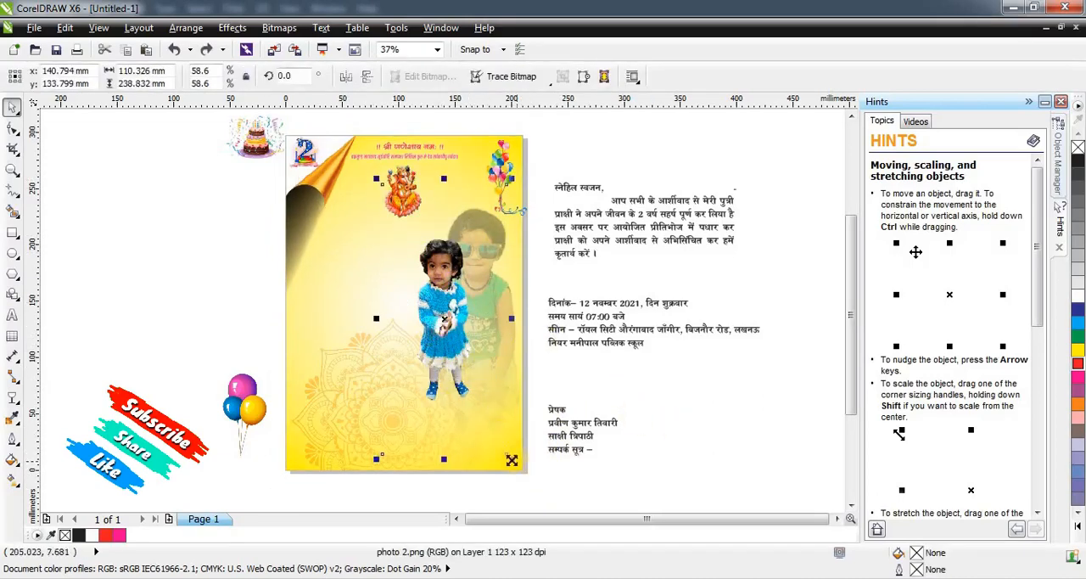
drag(511, 459, 556, 493)
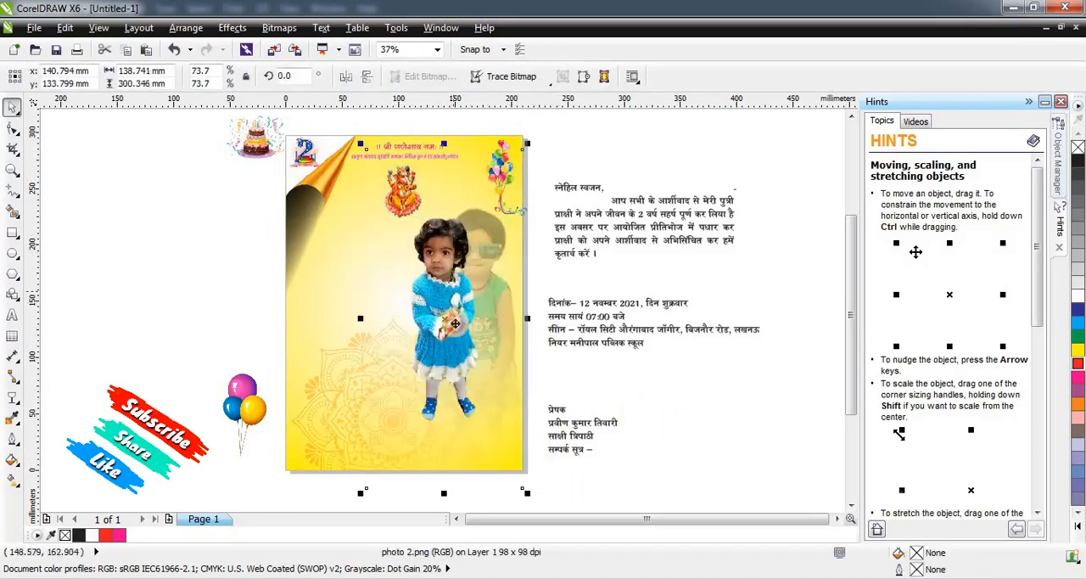
drag(455, 324, 441, 331)
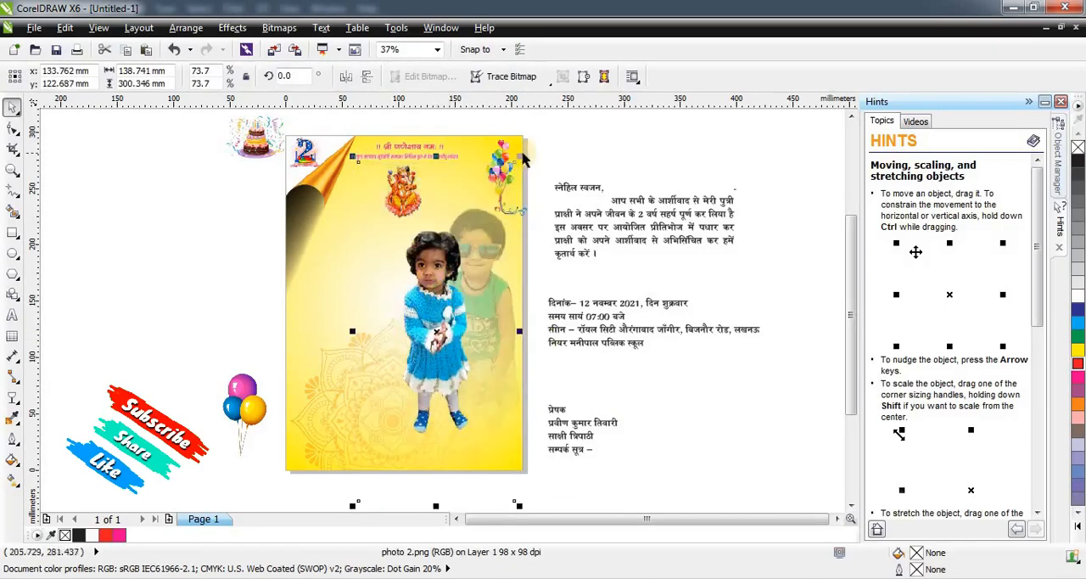
drag(508, 160, 498, 197)
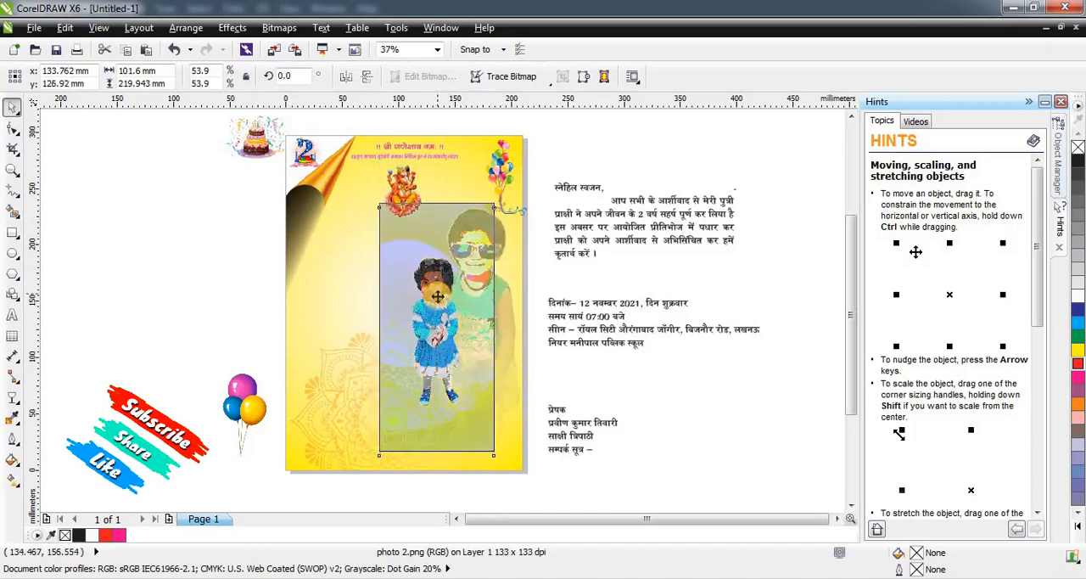
Fade the feet of the blue-dress child photo into the background with a short downward linear transparency.
click(13, 397)
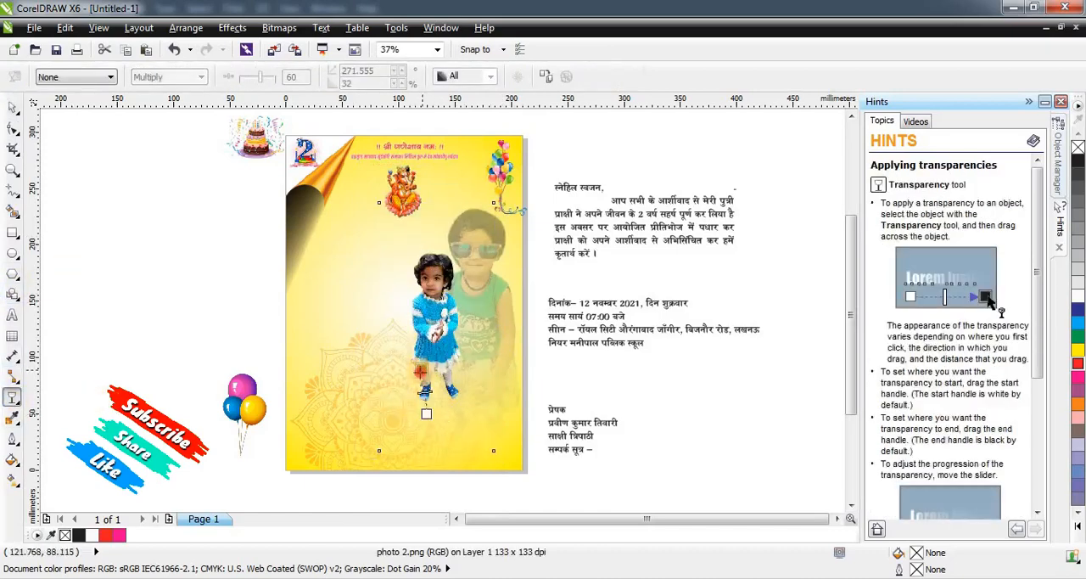
drag(421, 372, 438, 407)
key(ctrl+z)
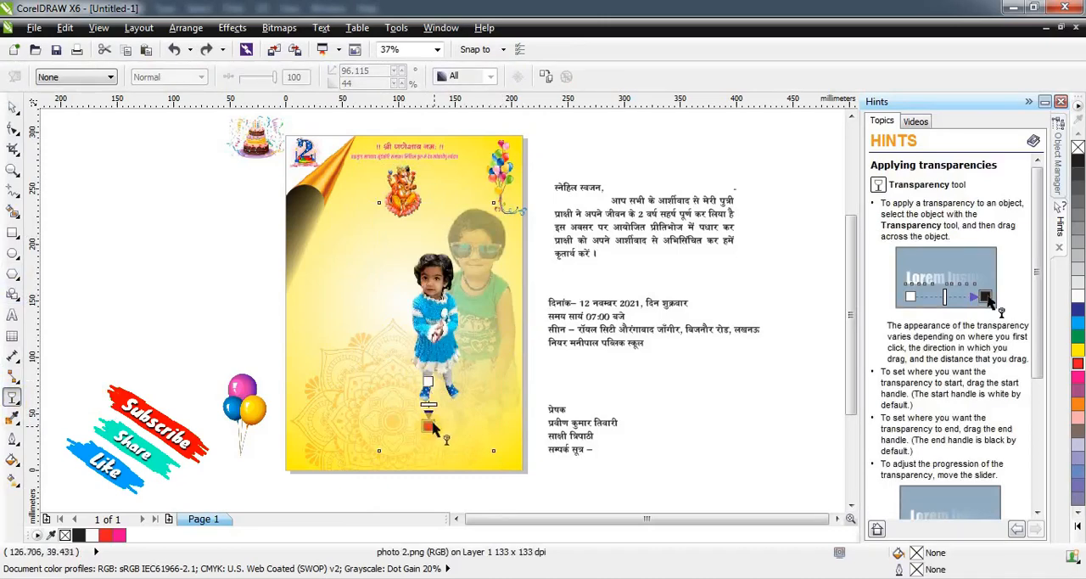
scroll(429, 397, up, 1)
drag(426, 366, 426, 329)
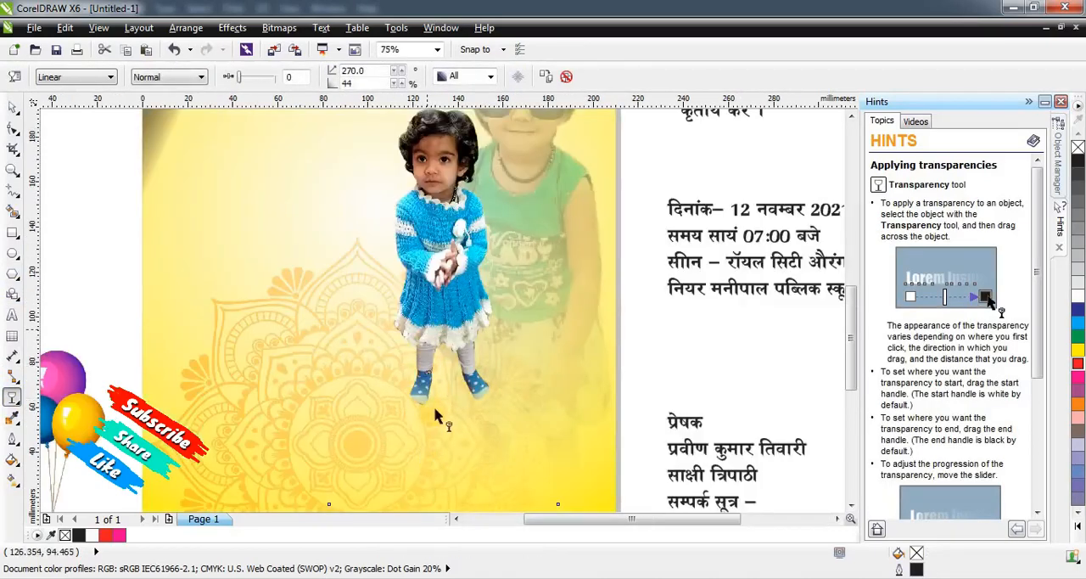
mouse_move(421, 414)
mouse_down()
mouse_move(431, 377)
mouse_move(431, 400)
mouse_move(422, 354)
mouse_up()
key(ctrl+z)
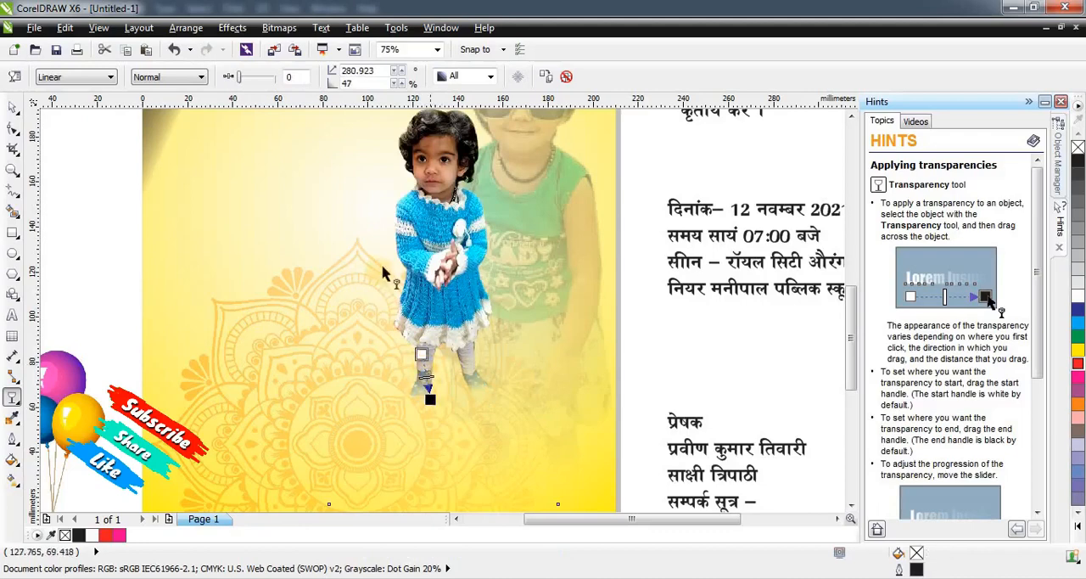
key(space)
scroll(489, 388, down, 2)
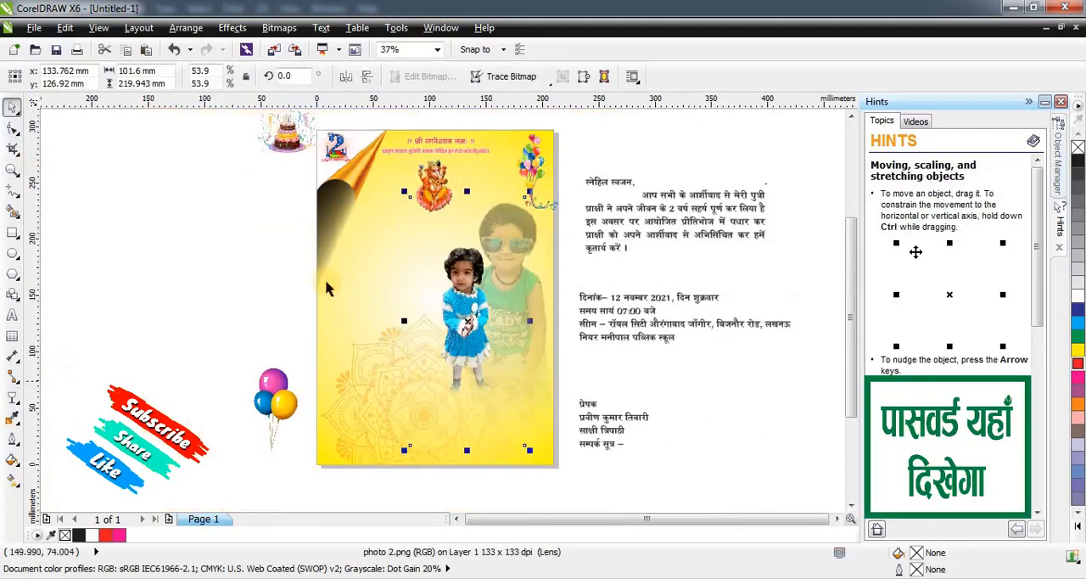
click(286, 260)
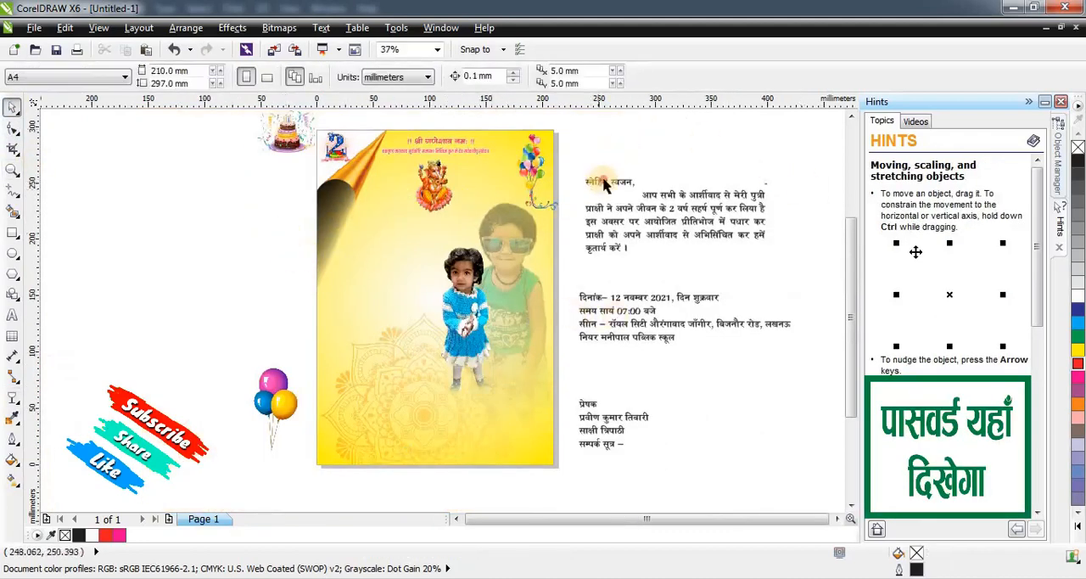
Move the invitation paragraph onto the page below the curled corner and reduce it to about 99 by 43 mm.
drag(597, 178, 347, 218)
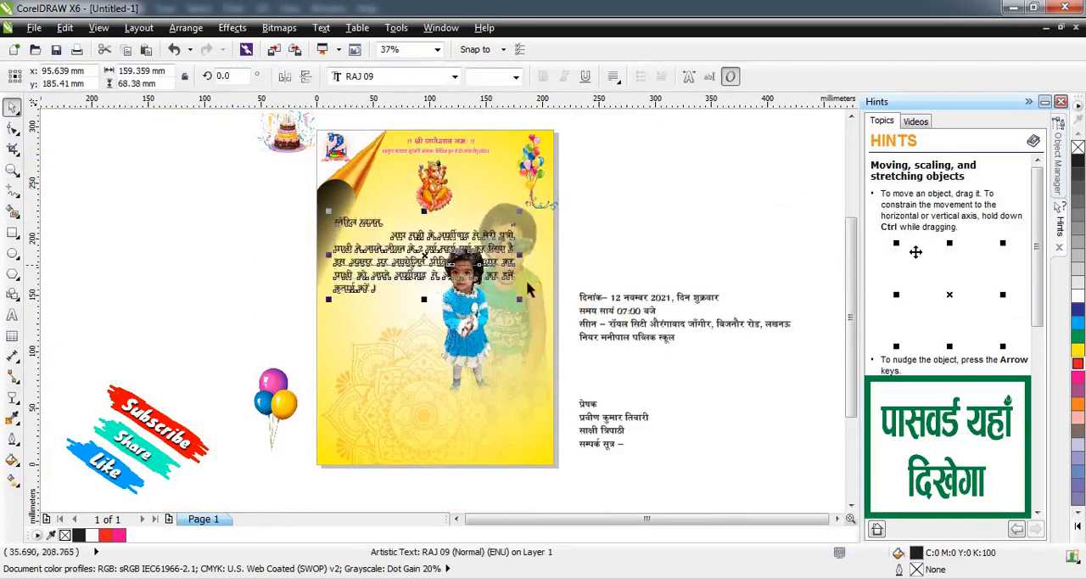
drag(521, 299, 466, 268)
scroll(346, 251, up, 2)
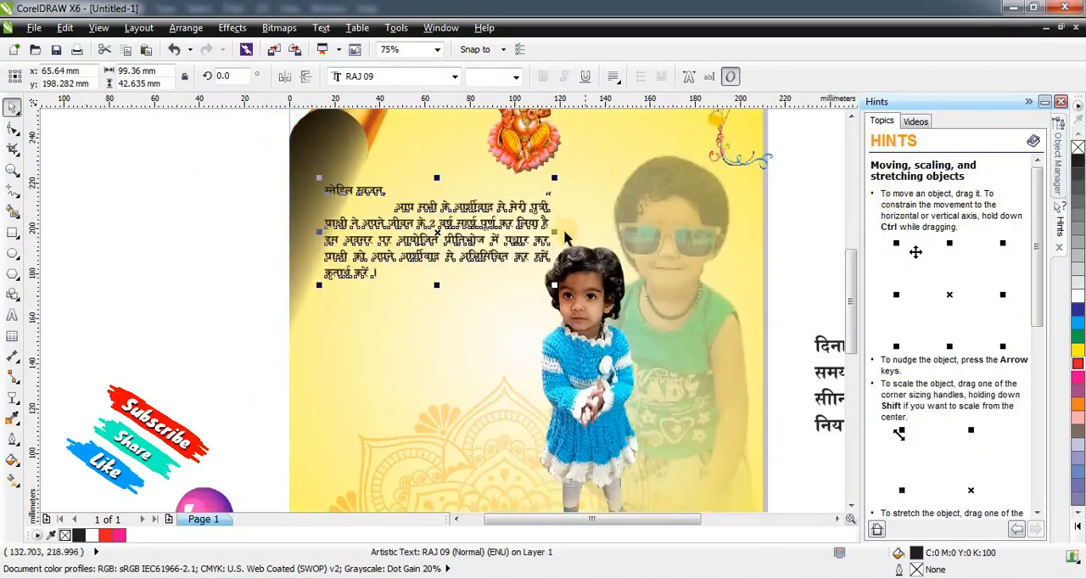
click(582, 295)
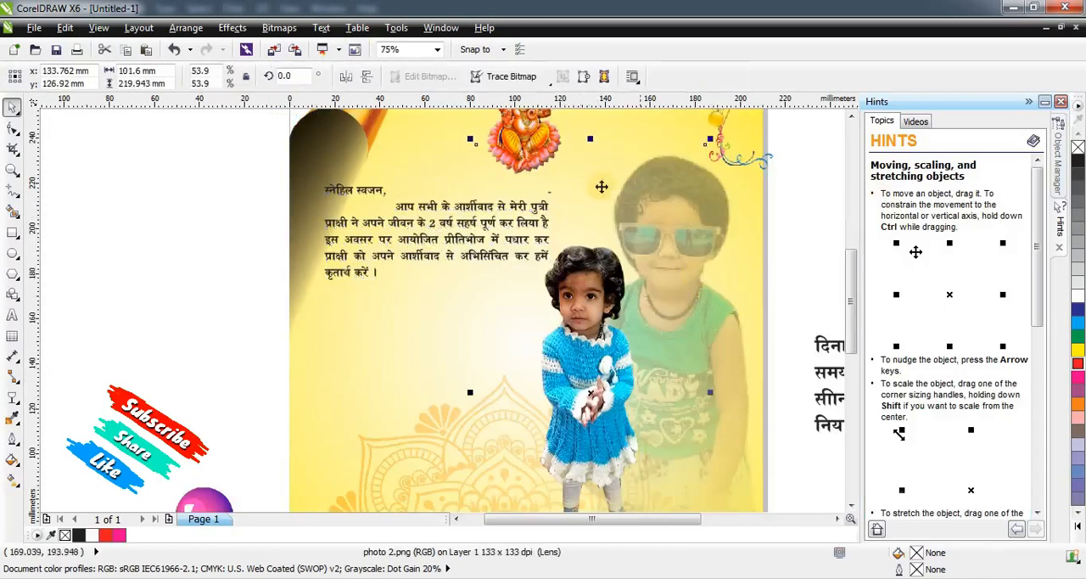
scroll(626, 237, down, 2)
click(713, 243)
scroll(641, 263, up, 1)
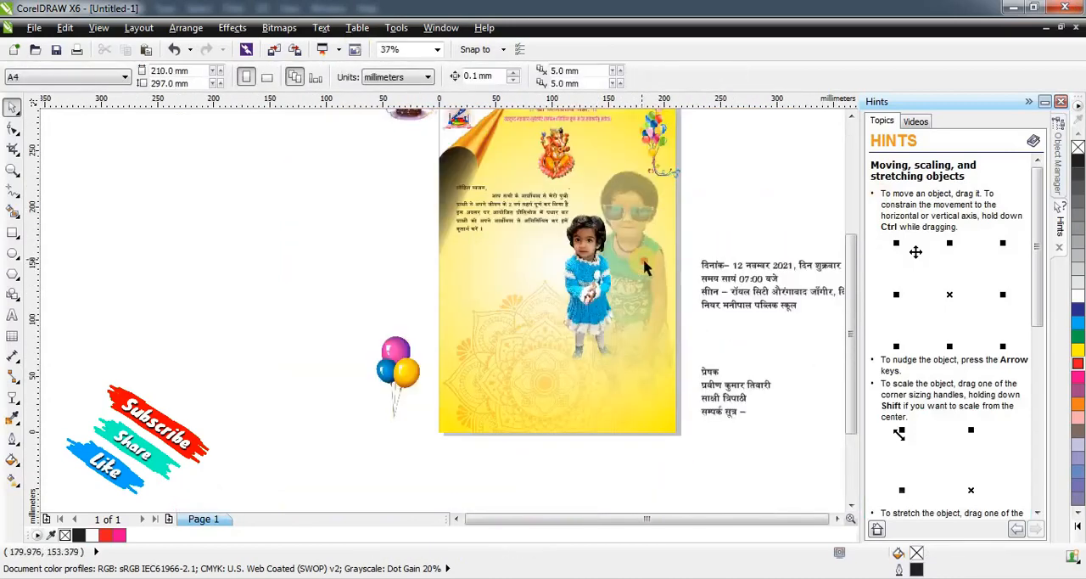
Select both child photos together and move them down about 54 mm so they stand at the page's lower edge.
click(645, 267)
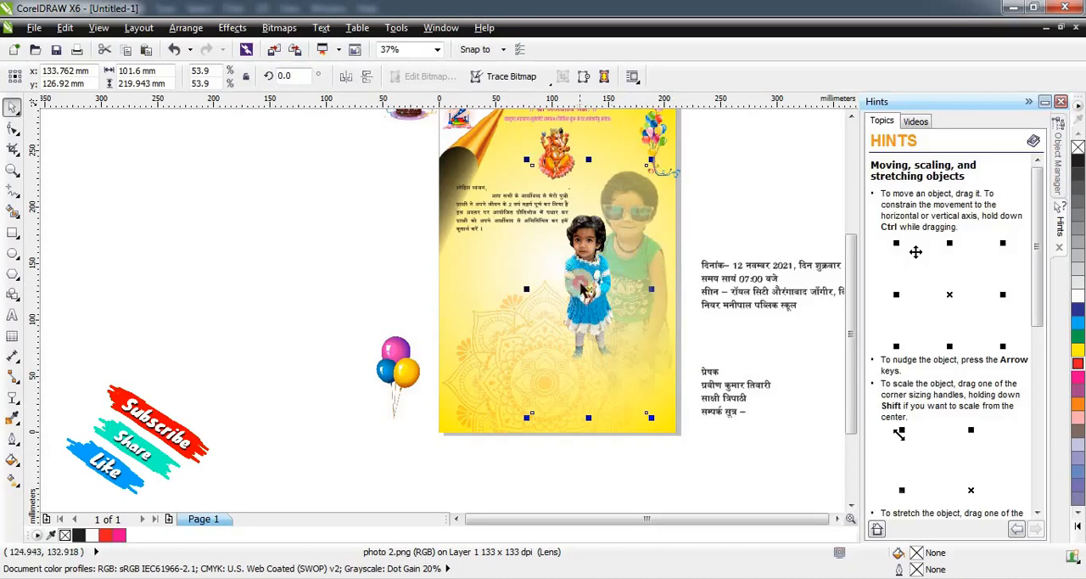
drag(581, 289, 595, 314)
key(ctrl+z)
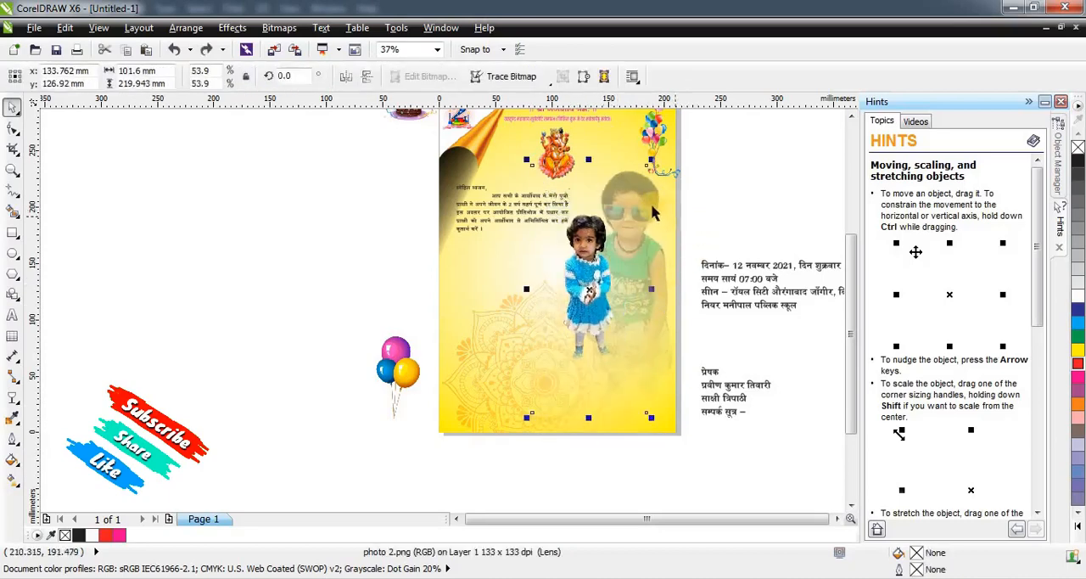
shift+click(653, 202)
drag(636, 227, 658, 263)
key(ctrl+z)
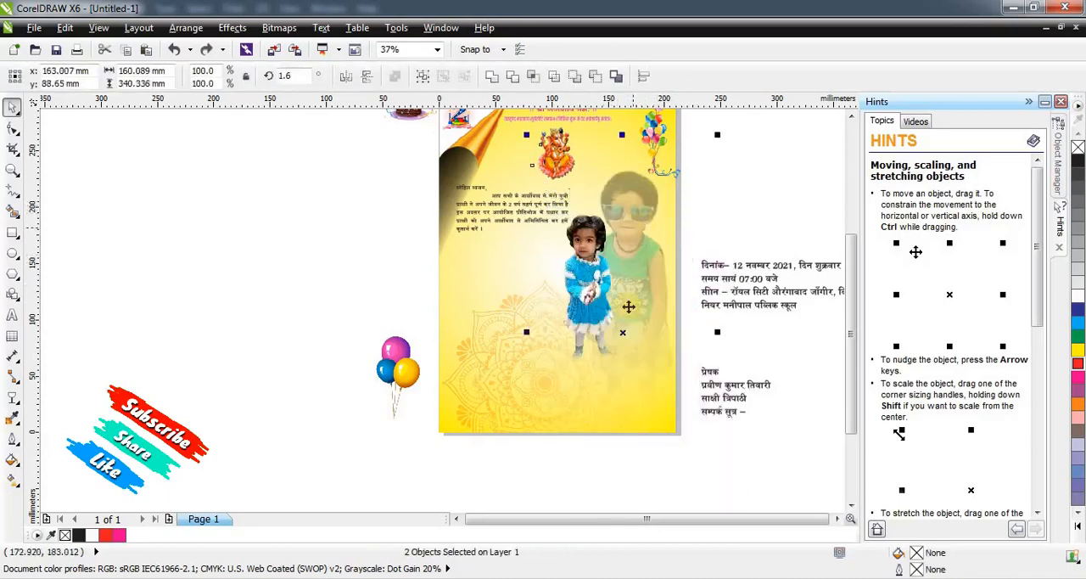
drag(623, 336, 624, 380)
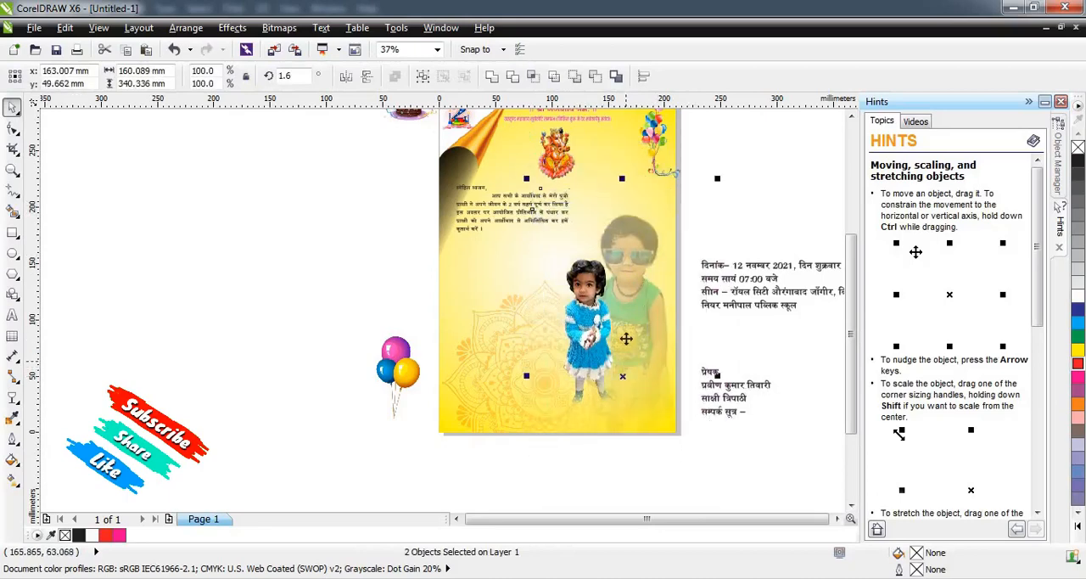
drag(628, 281, 628, 286)
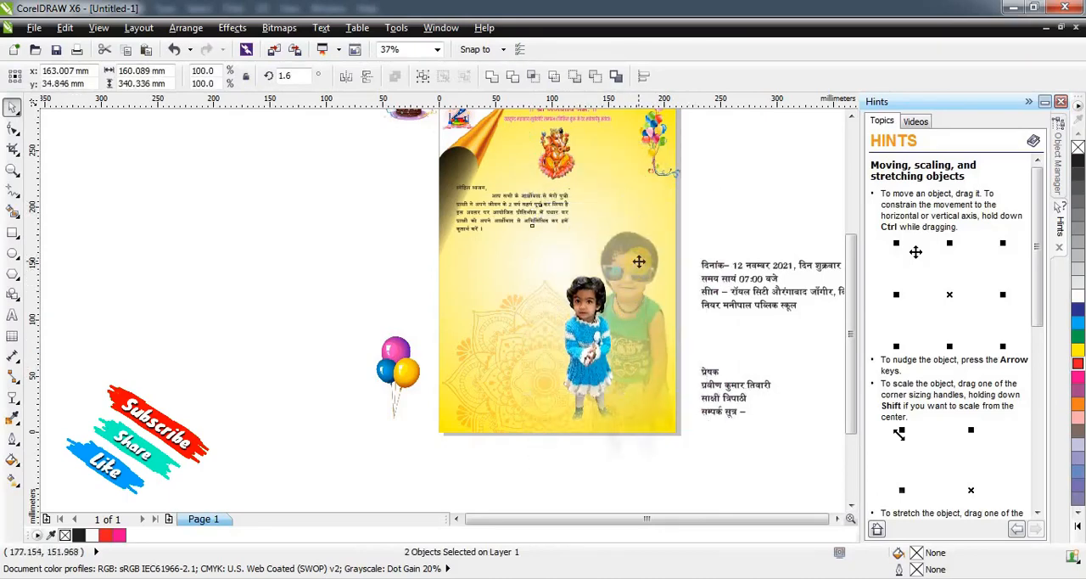
key(Down)
key(Down)
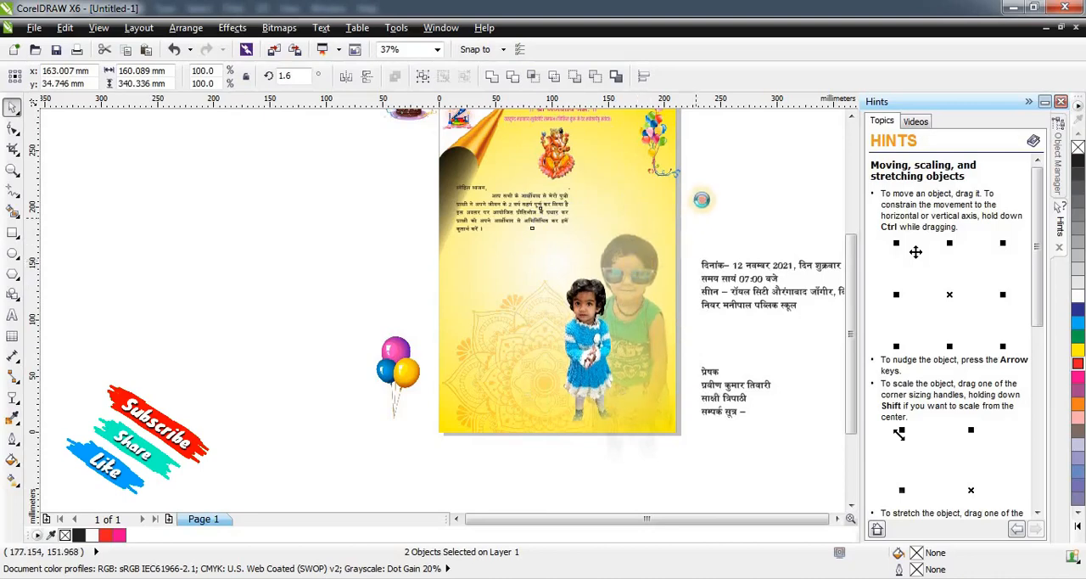
Enlarge the invitation paragraph to about 135 by 58 mm and shift it to the right below the Ganesh image.
click(547, 207)
scroll(547, 207, up, 2)
click(243, 230)
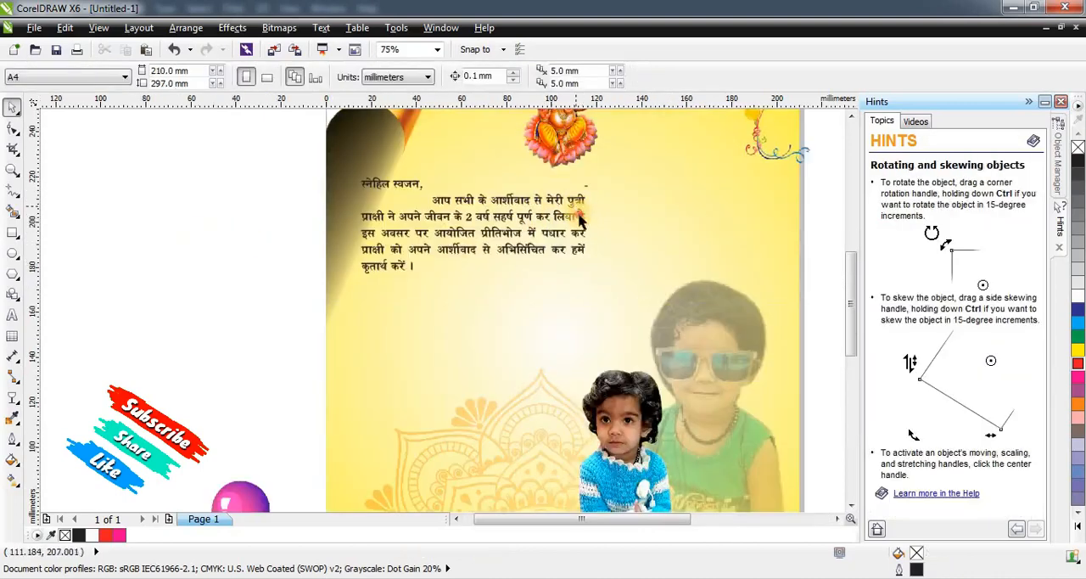
click(581, 219)
drag(588, 273, 685, 315)
drag(628, 210, 655, 218)
Cut the greeting line "स्नेहिल स्वजन," out of the invitation paragraph.
key(F8)
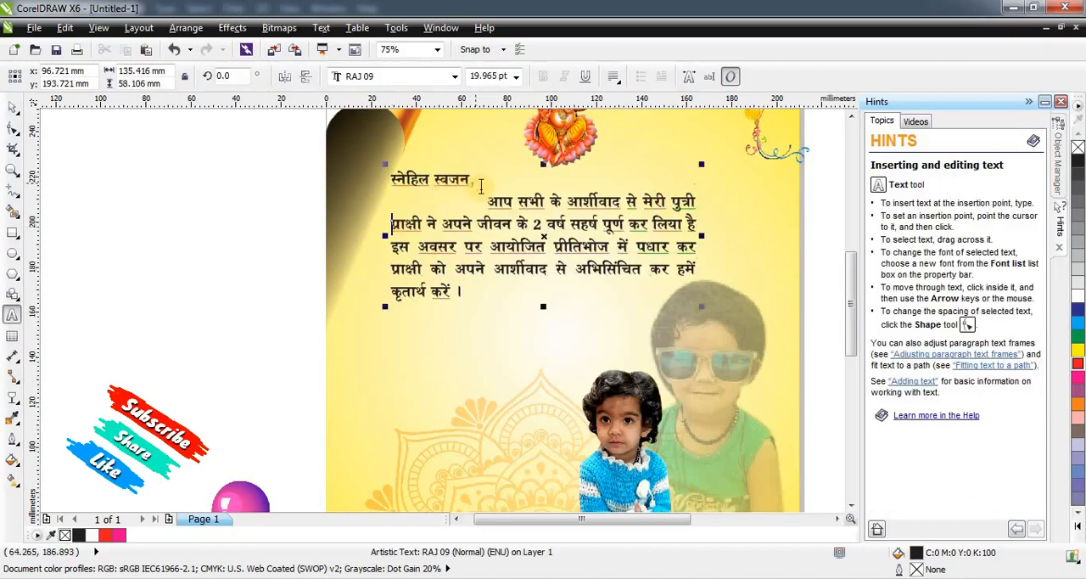
drag(480, 180, 370, 179)
key(ctrl+c)
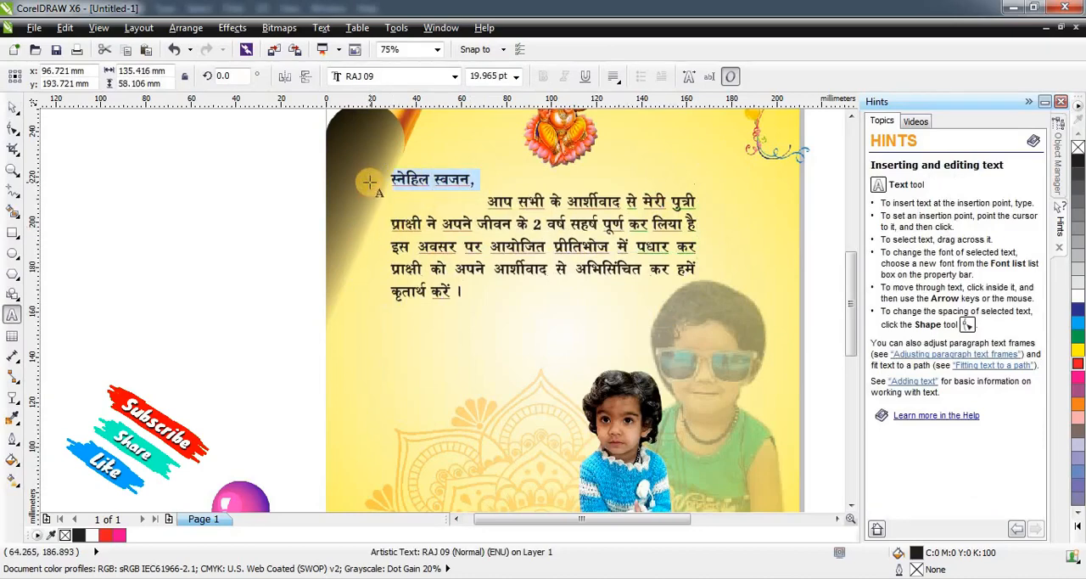
key(Delete)
Move the invitation paragraph about 24 mm to the right and fill its text with magenta.
click(12, 106)
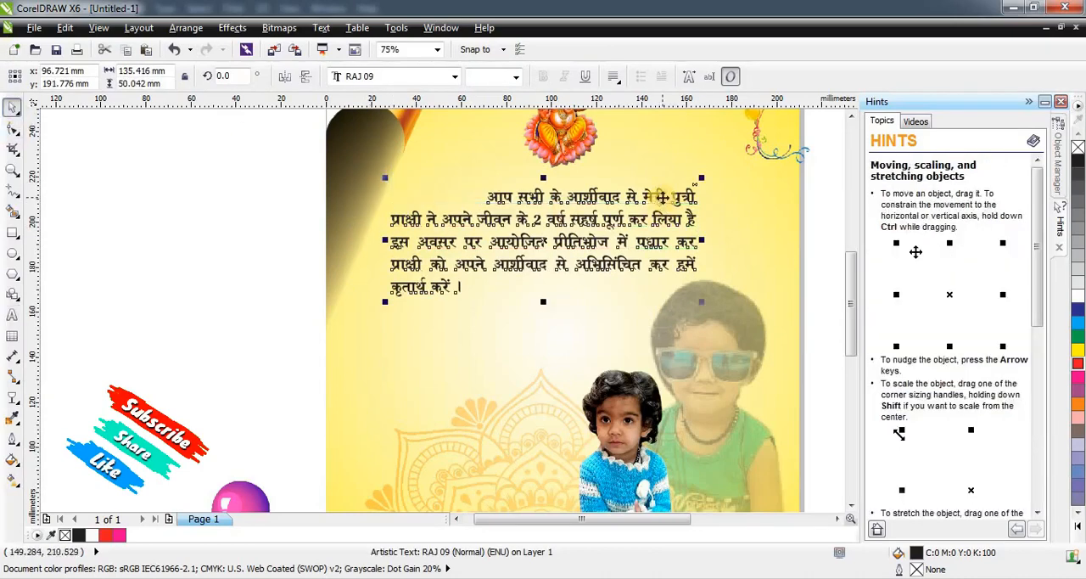
drag(661, 196, 714, 197)
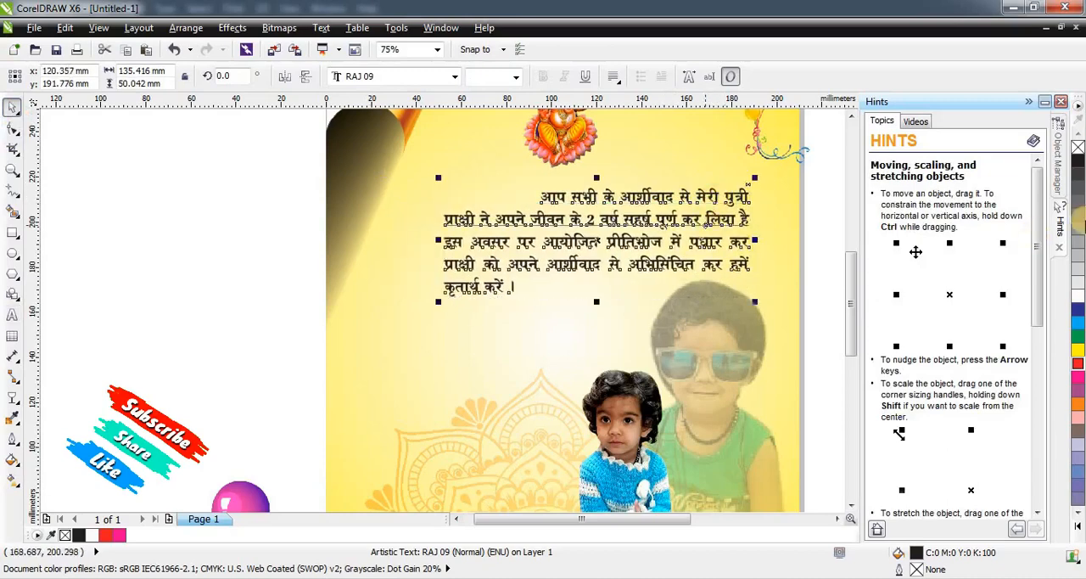
click(1078, 377)
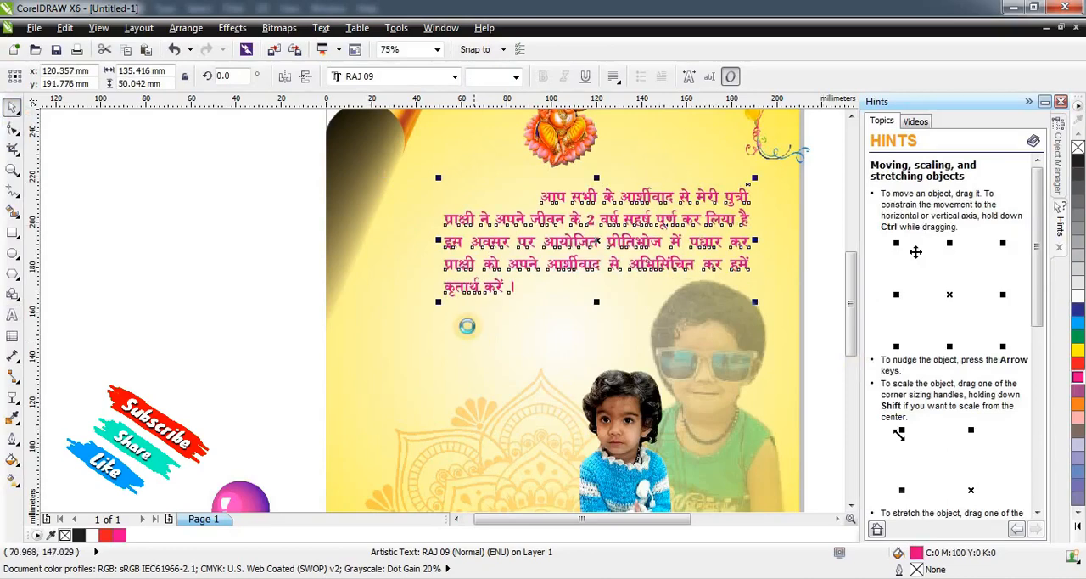
Give the magenta paragraph a white 8 px outline with rounded corners and line caps, behind the fill and scaling with the object.
scroll(467, 326, down, 2)
scroll(548, 256, up, 2)
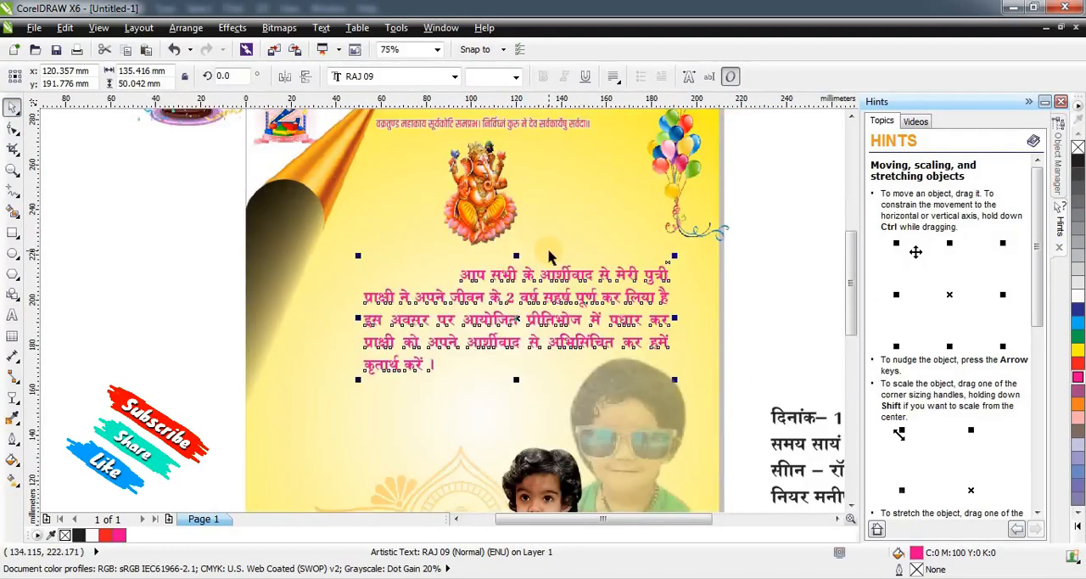
key(F12)
click(456, 207)
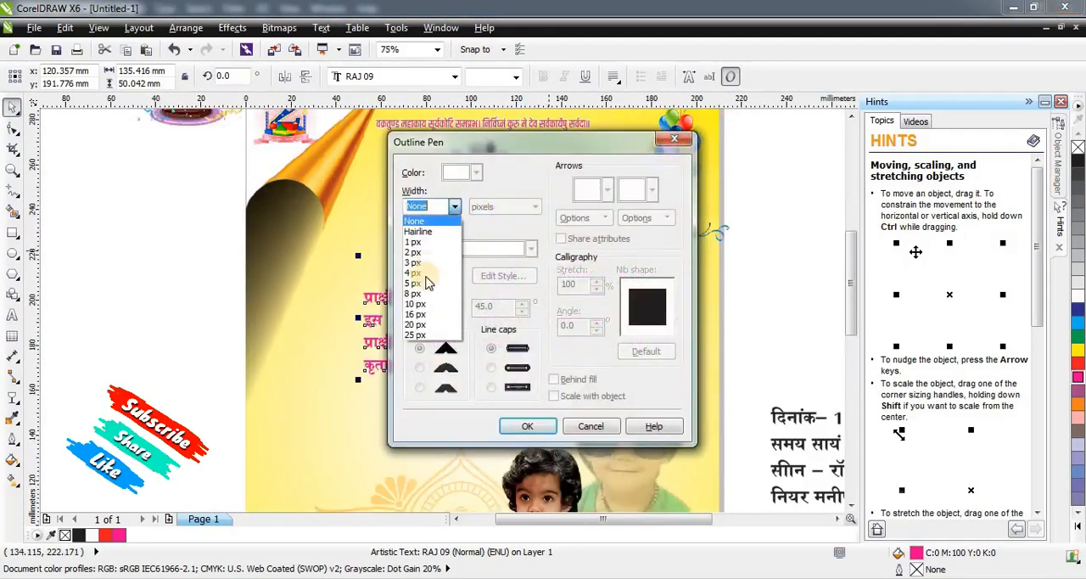
click(417, 287)
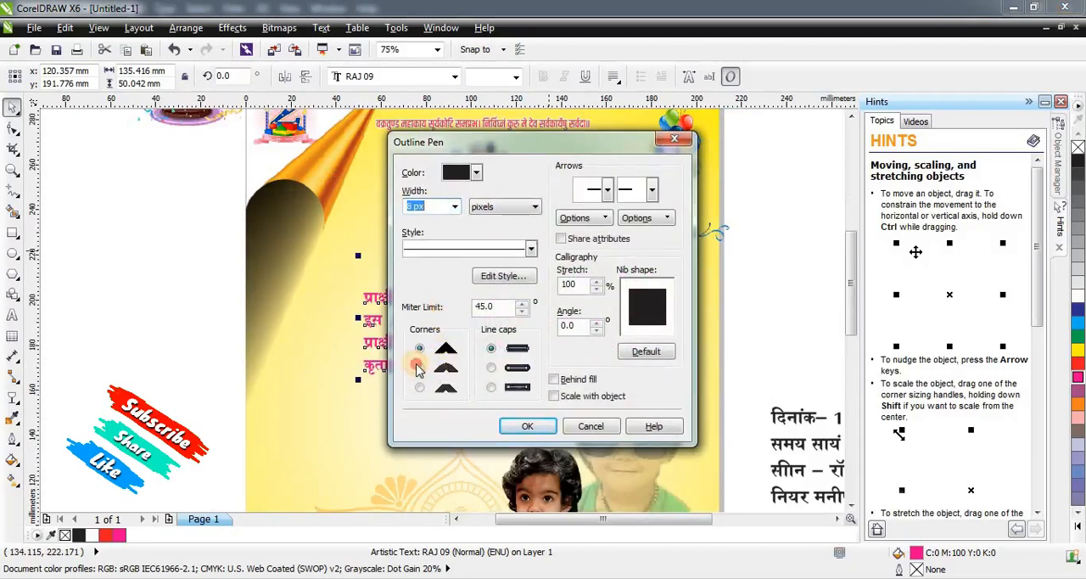
click(417, 367)
click(490, 366)
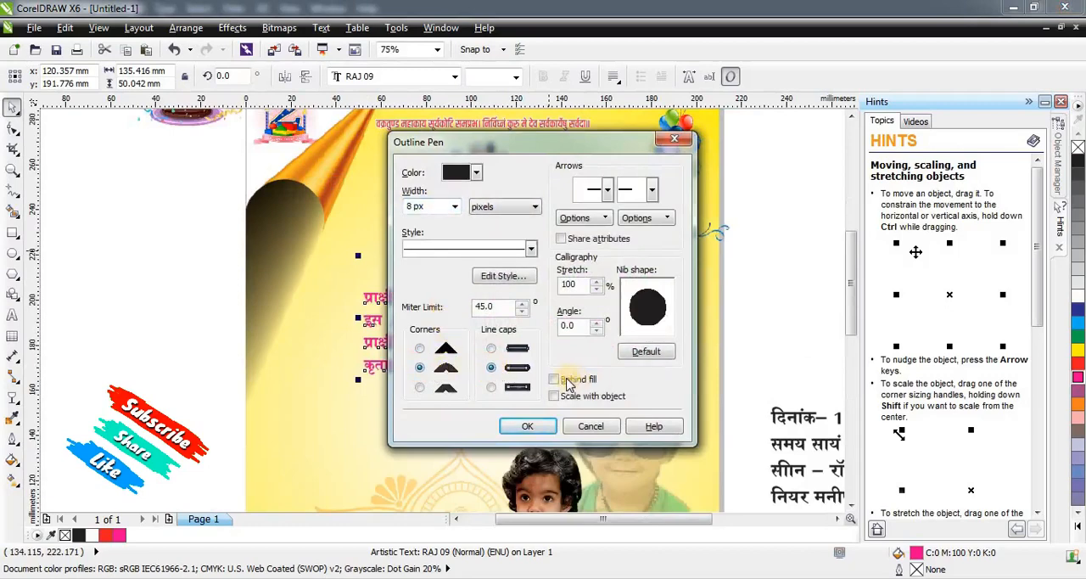
click(554, 379)
click(553, 395)
click(475, 172)
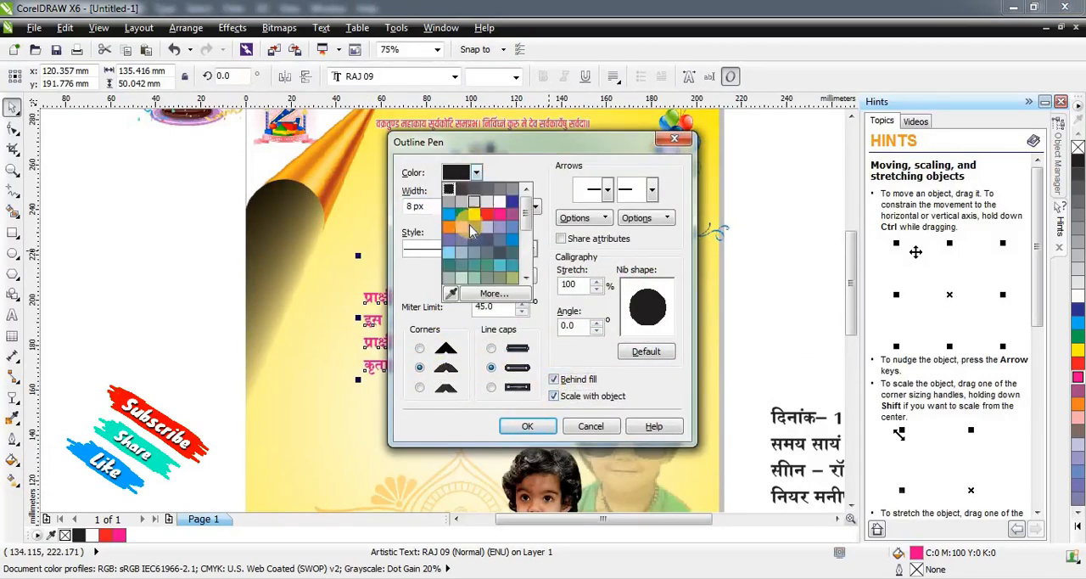
click(498, 202)
click(526, 426)
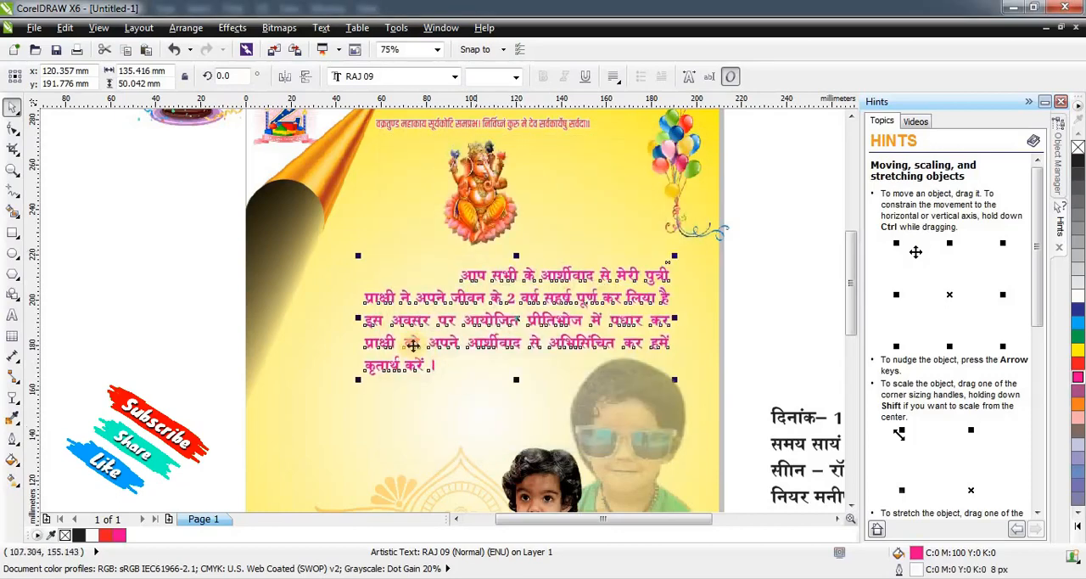
scroll(492, 297, up, 1)
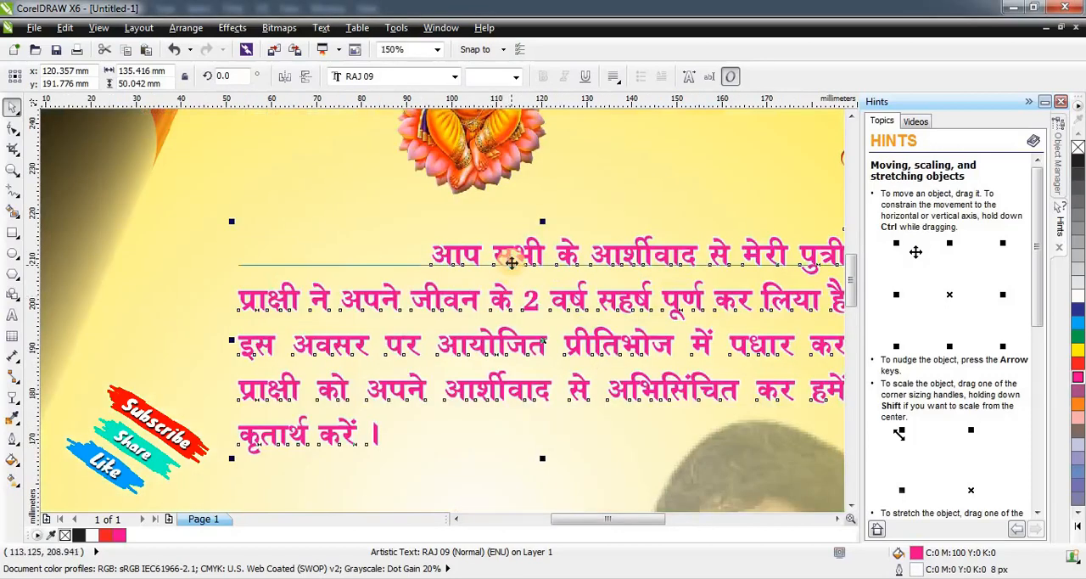
Duplicate the paragraph to its left, replace the copy's text with the cut greeting "स्नेहिल स्वजन," and place it above the original paragraph.
scroll(511, 262, down, 1)
drag(517, 256, 358, 243)
right_click(357, 244)
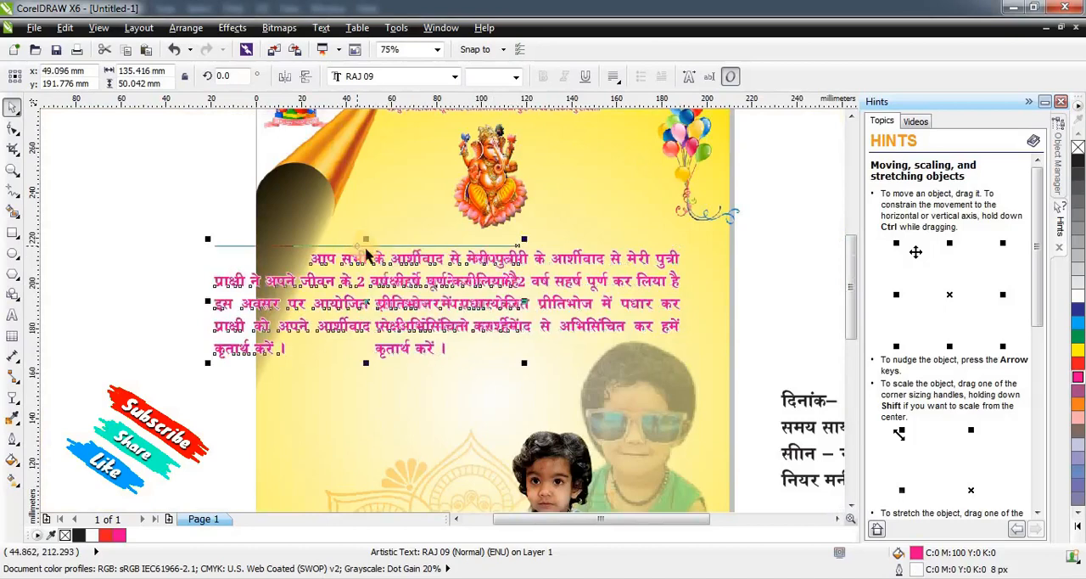
double_click(349, 281)
key(ctrl+a)
key(ctrl+v)
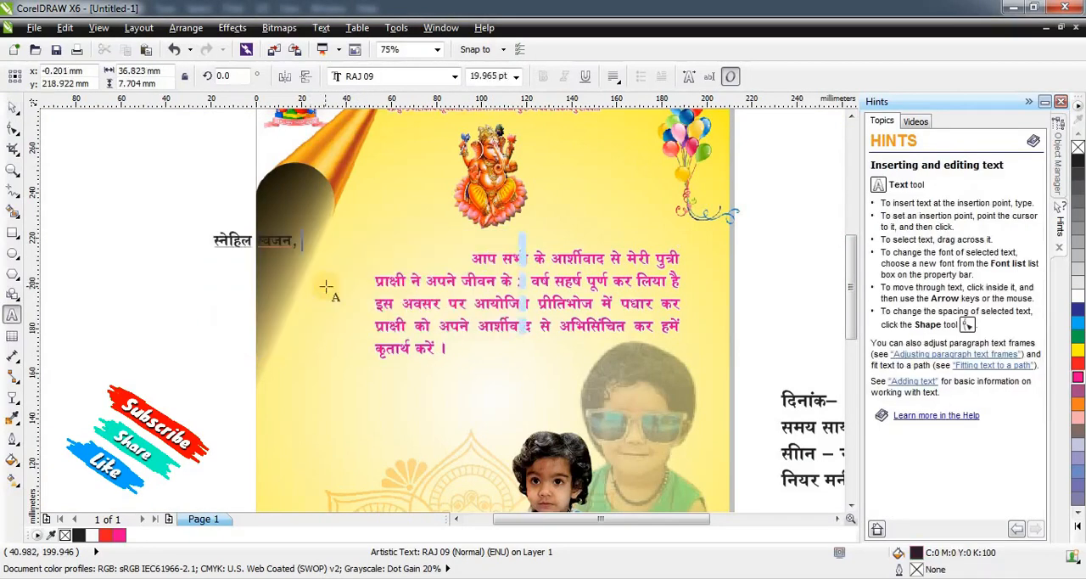
key(ctrl+space)
drag(265, 242, 393, 235)
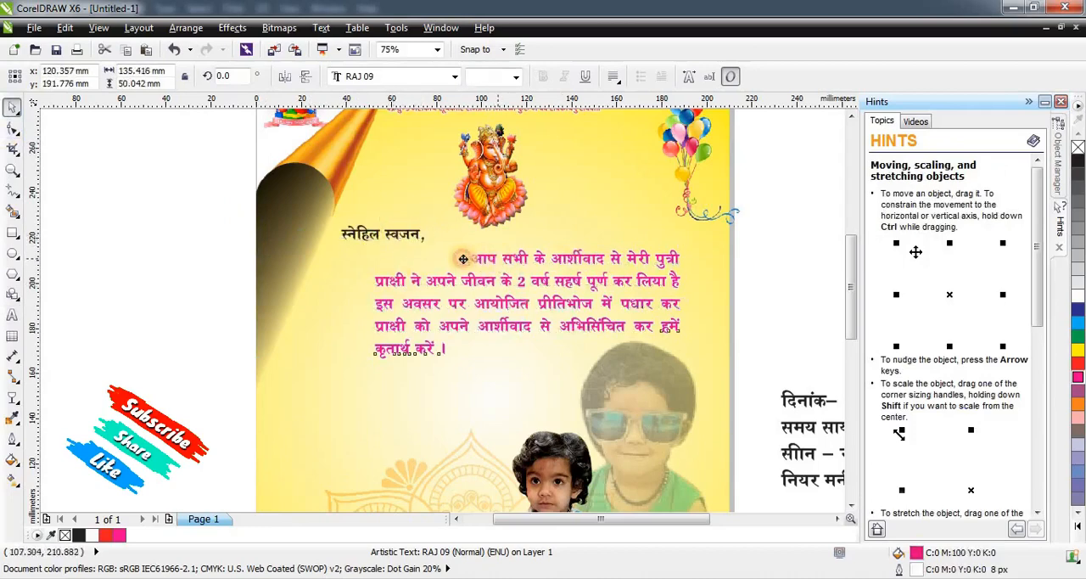
Select the greeting and the paragraph together and move them slightly left.
click(413, 256)
click(185, 260)
drag(191, 242, 702, 352)
drag(530, 303, 521, 299)
Move the greeting slightly right and down to sit just above the paragraph's start, and fill it with red.
click(182, 242)
click(365, 236)
drag(364, 236, 381, 244)
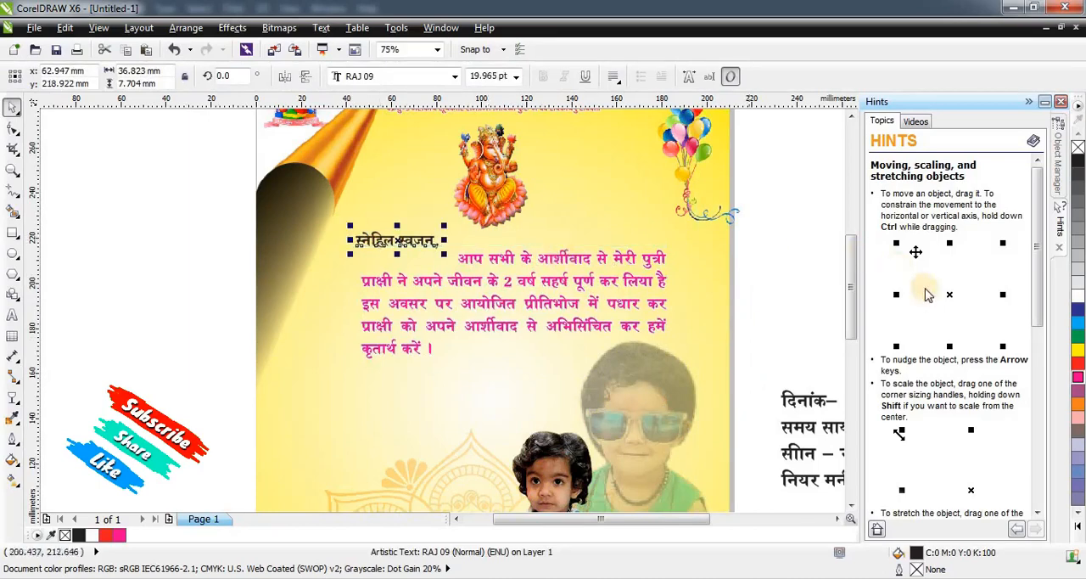
click(1078, 363)
click(512, 283)
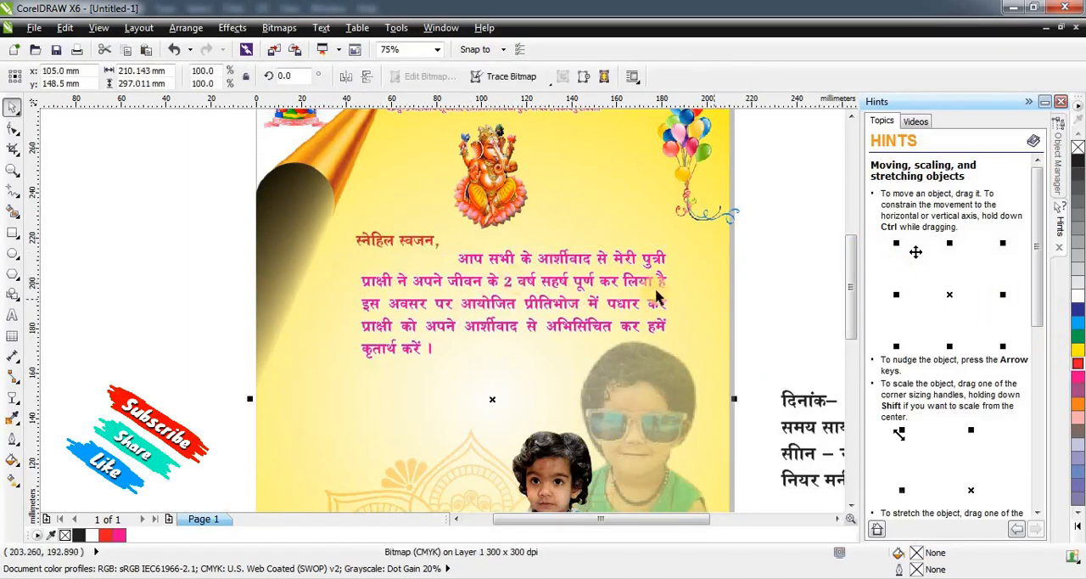
click(656, 279)
key(Escape)
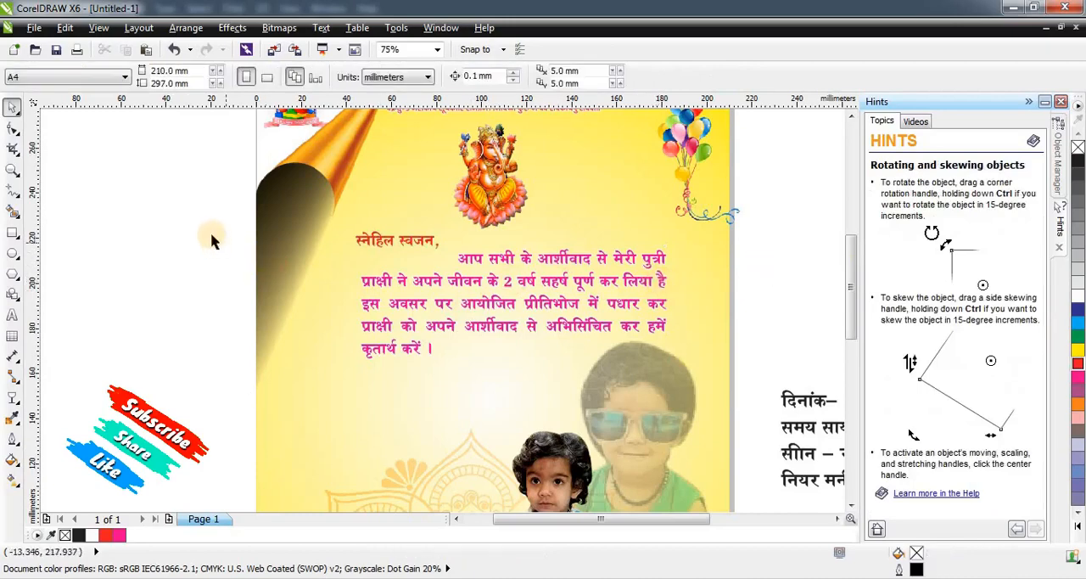
Widen the greeting and paragraph together from their centre, and stretch the greeting taller to about 44 by 13 mm.
drag(218, 230, 705, 364)
drag(675, 293, 698, 292)
click(134, 235)
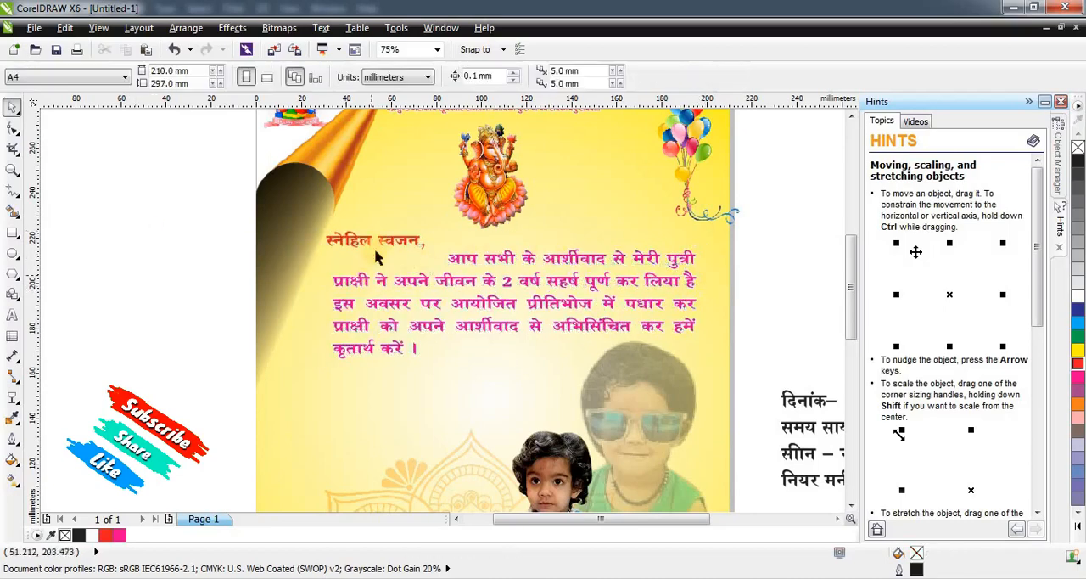
drag(393, 240, 384, 260)
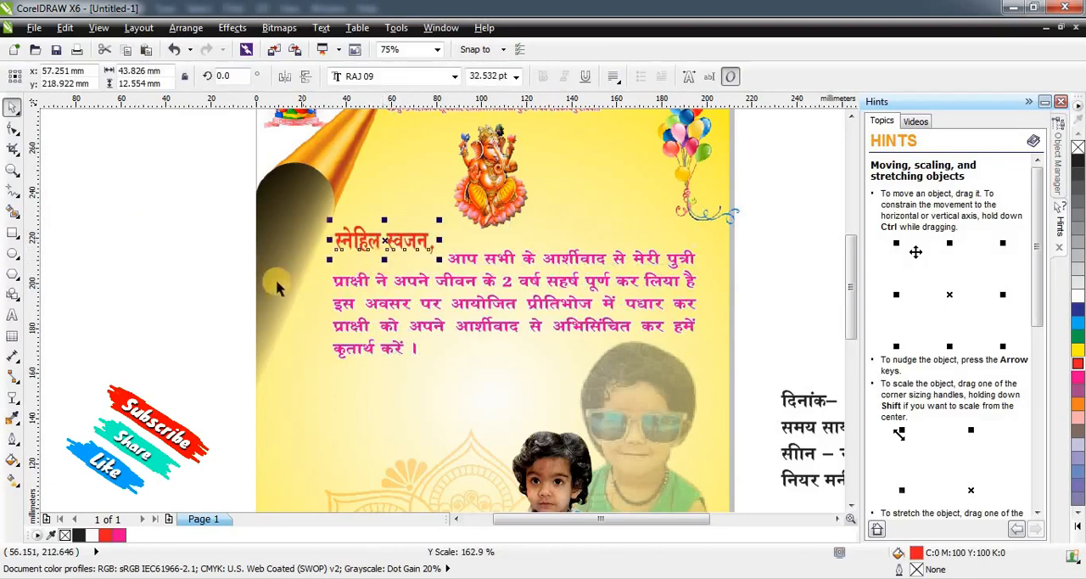
click(219, 264)
Place the birthday cake clipart on the page beside the blue-dress child and enlarge it to about 140 by 101 mm.
scroll(271, 188, down, 1)
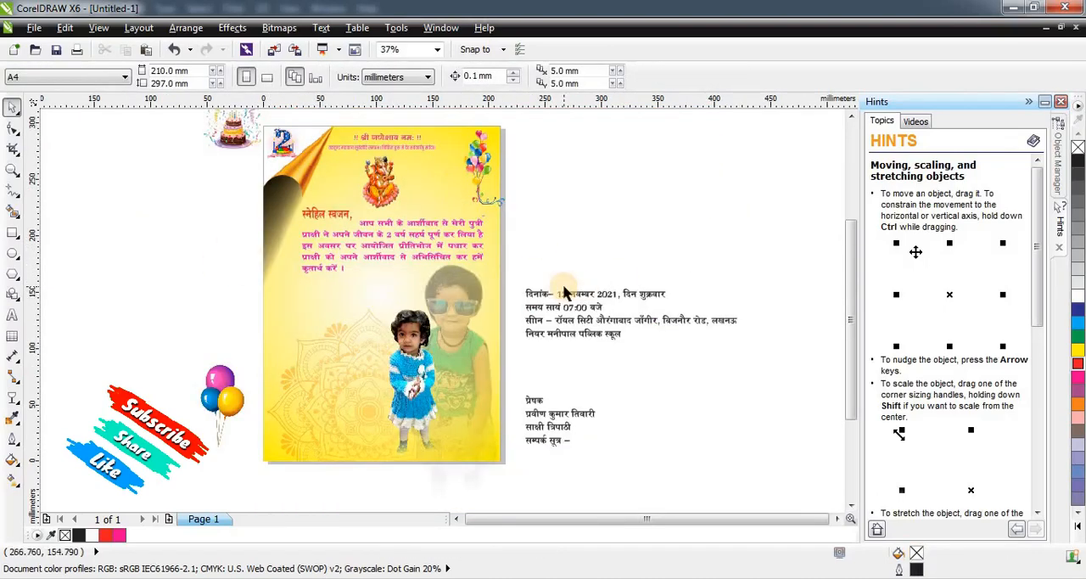
scroll(399, 278, down, 1)
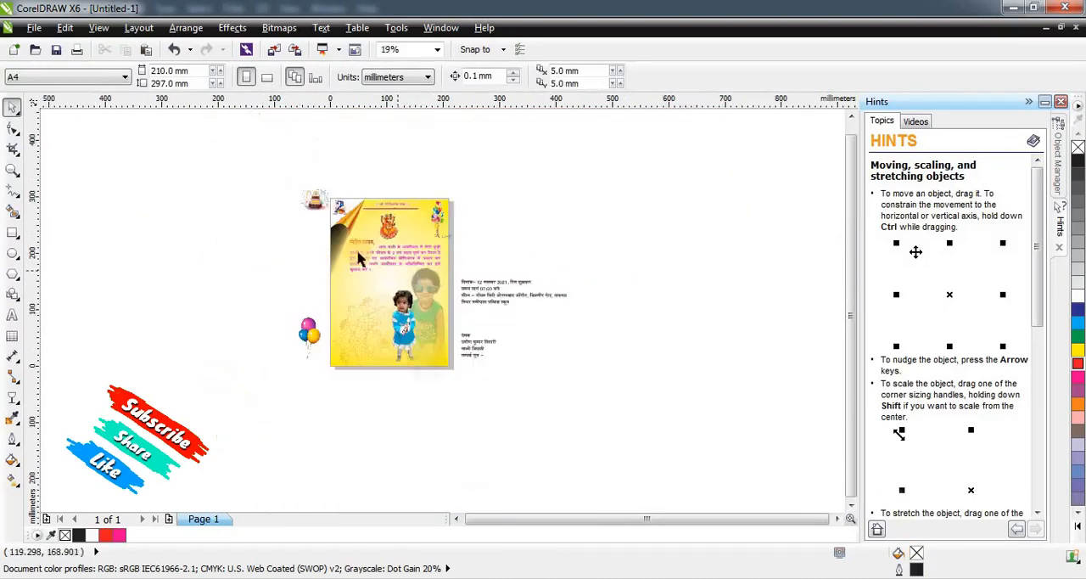
scroll(359, 255, up, 2)
scroll(271, 172, down, 1)
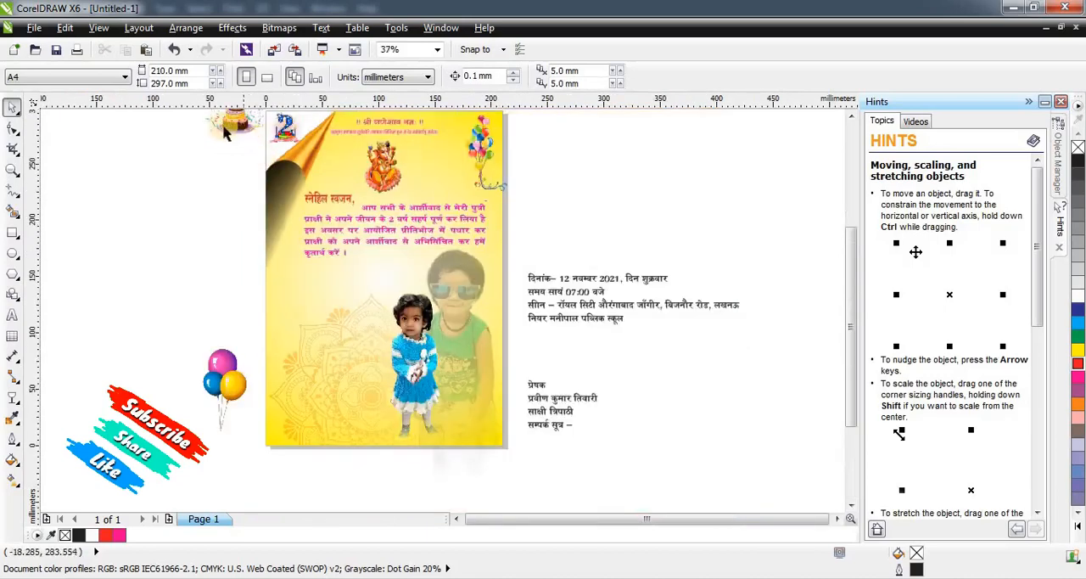
drag(216, 122, 415, 369)
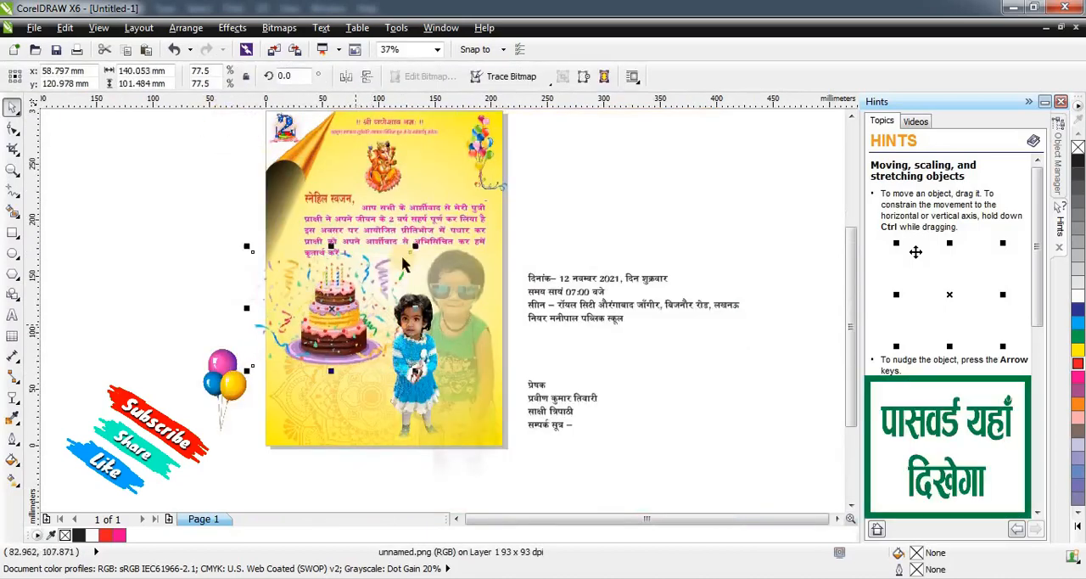
Shrink the cake clipart from its centre to about 118 by 86 mm and move it slightly up and right.
mouse_move(420, 247)
mouse_down()
mouse_move(400, 245)
mouse_move(403, 255)
mouse_up()
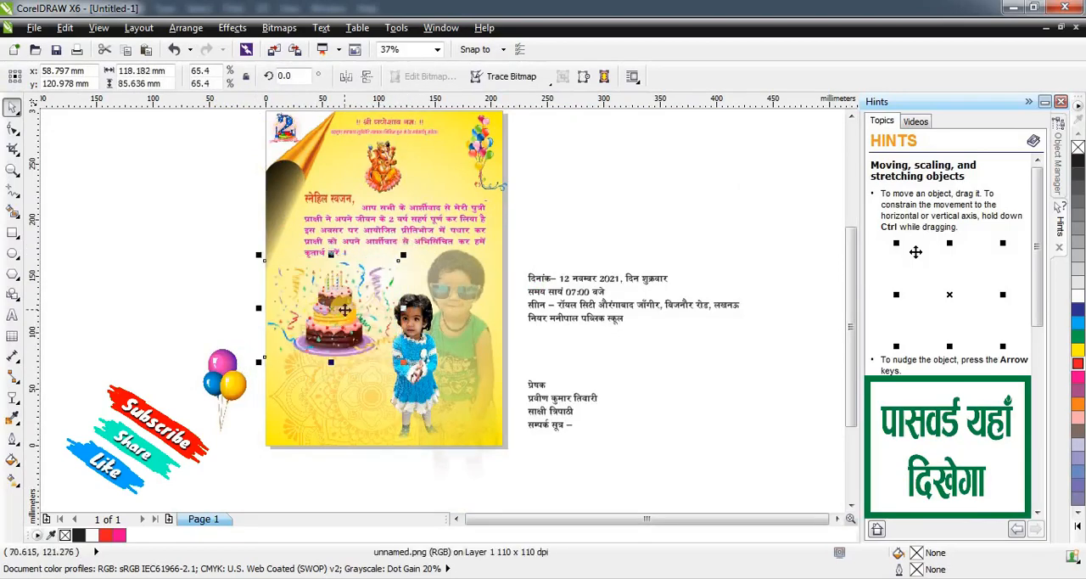
scroll(345, 311, up, 2)
drag(327, 323, 334, 312)
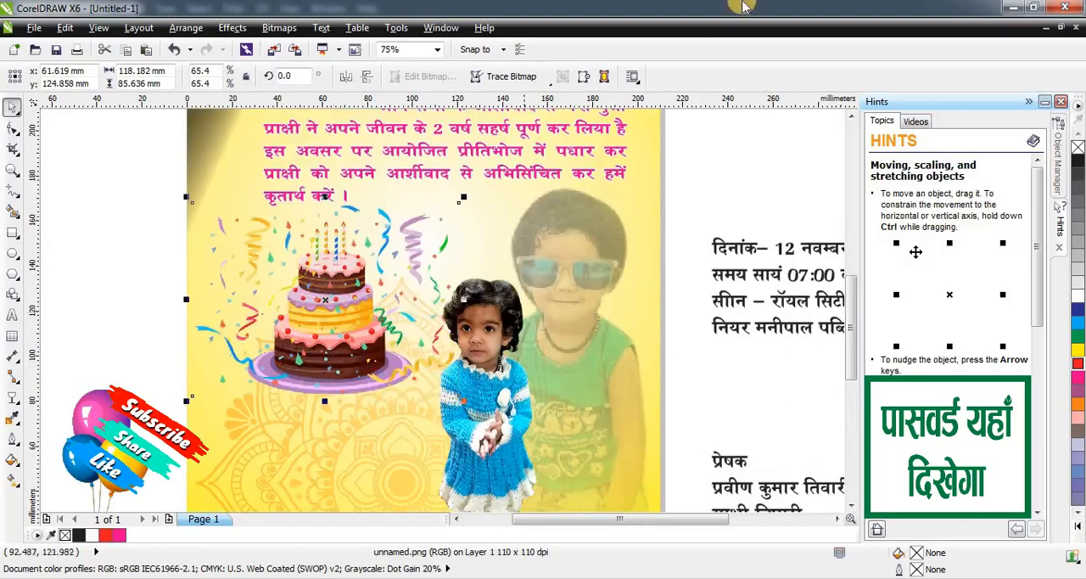
Add a black drop shadow to the cake, cast from its base, and shorten it to a thin strip under the plate.
click(12, 408)
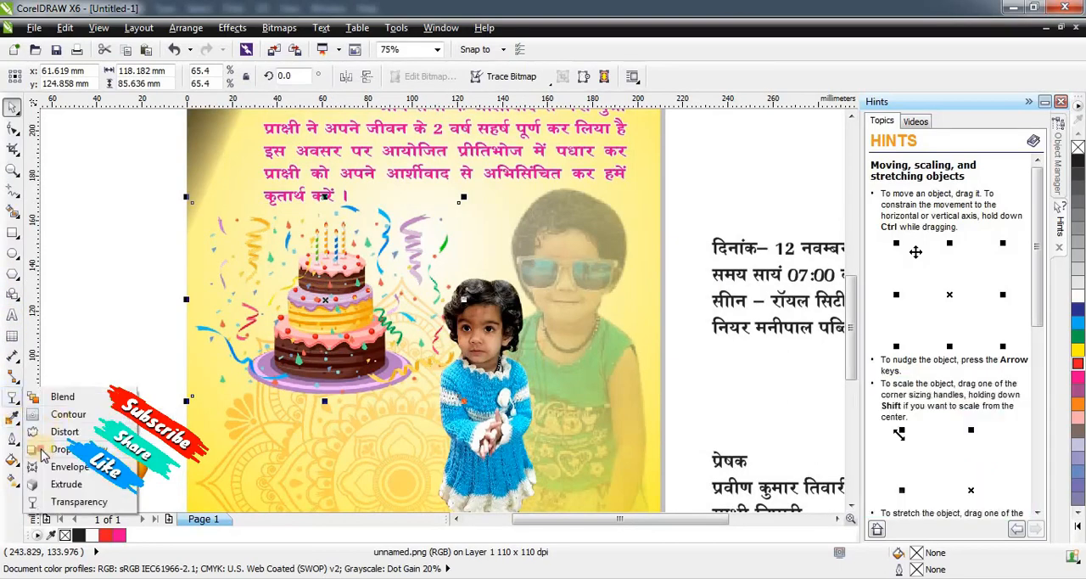
click(44, 449)
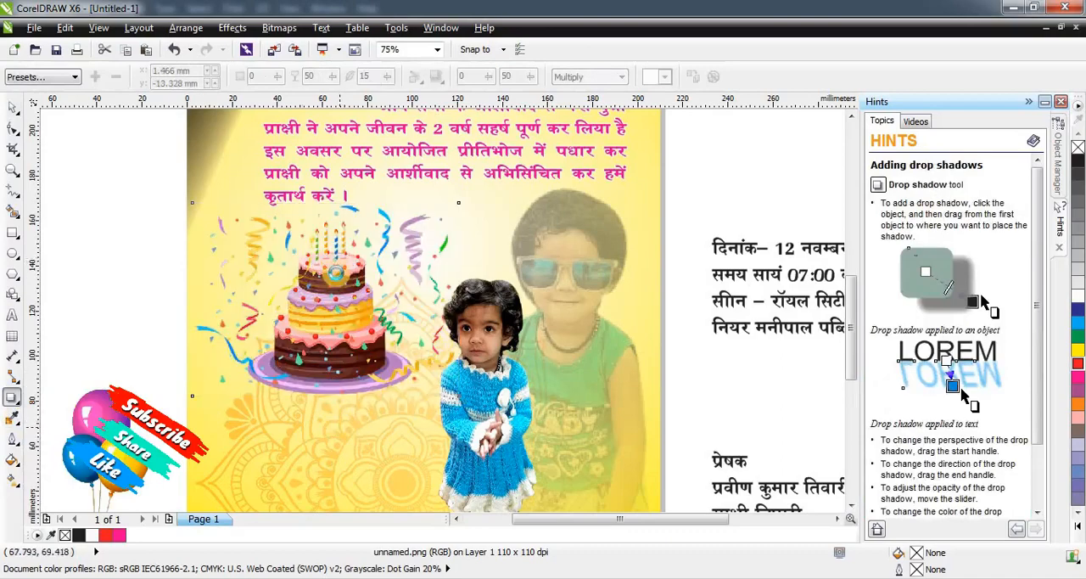
drag(340, 219, 338, 426)
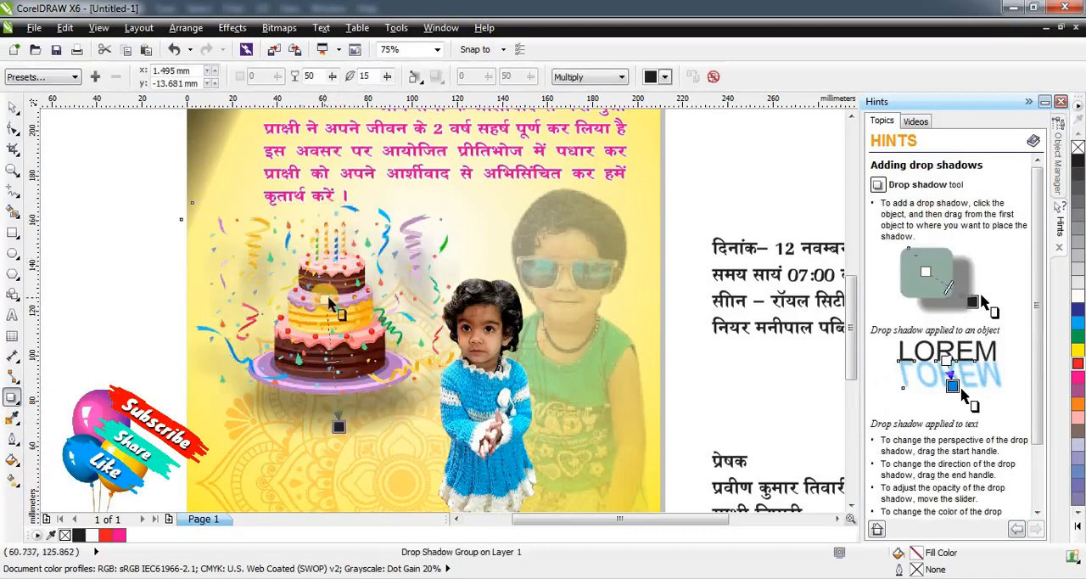
drag(327, 299, 325, 394)
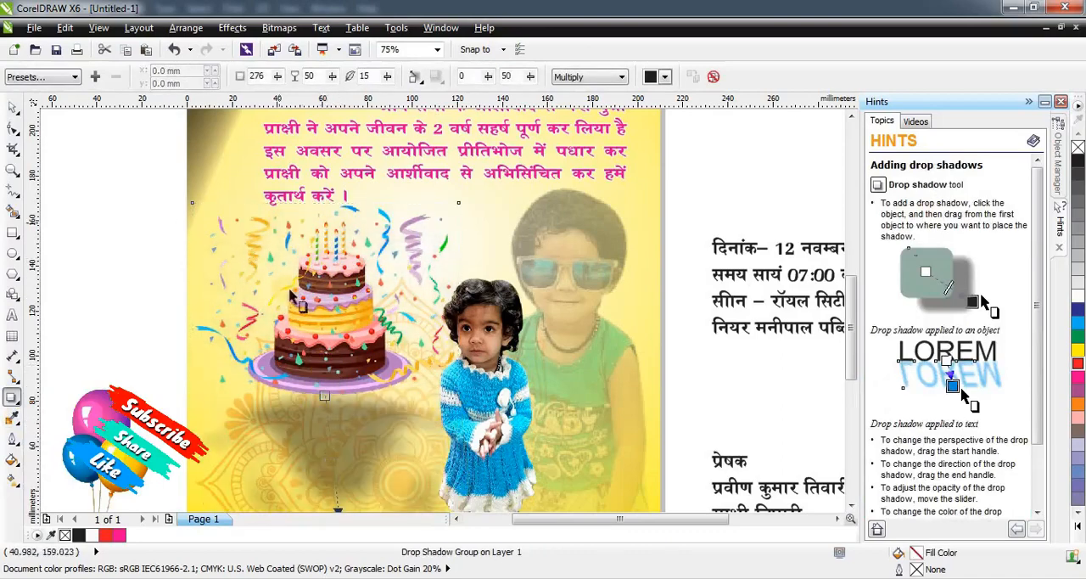
scroll(291, 294, down, 2)
drag(305, 371, 296, 313)
scroll(296, 313, up, 2)
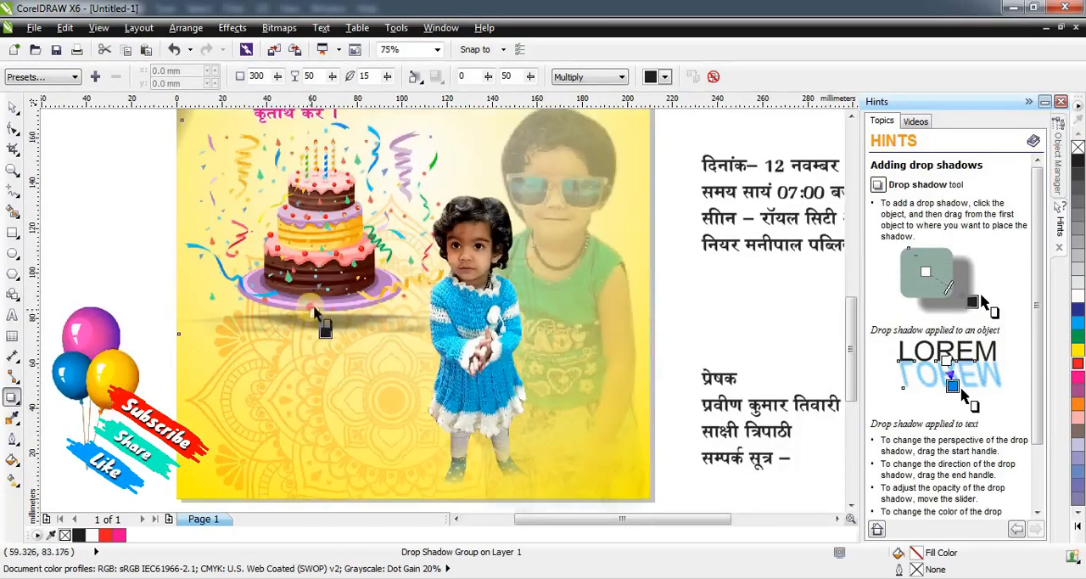
drag(323, 335, 311, 313)
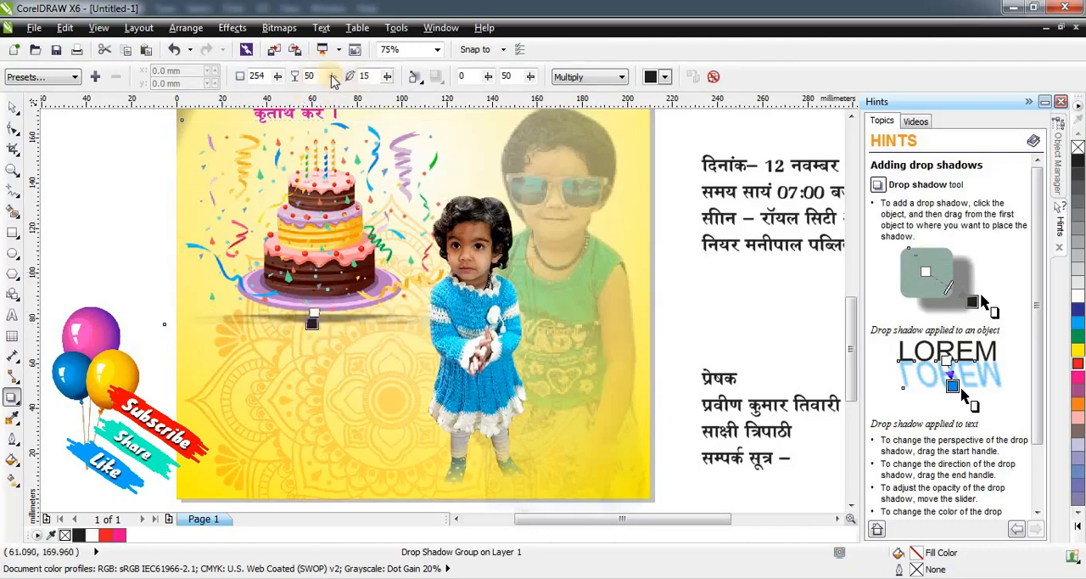
Set the cake shadow's opacity to 49, feathering to 38 and angle to 120.
click(351, 97)
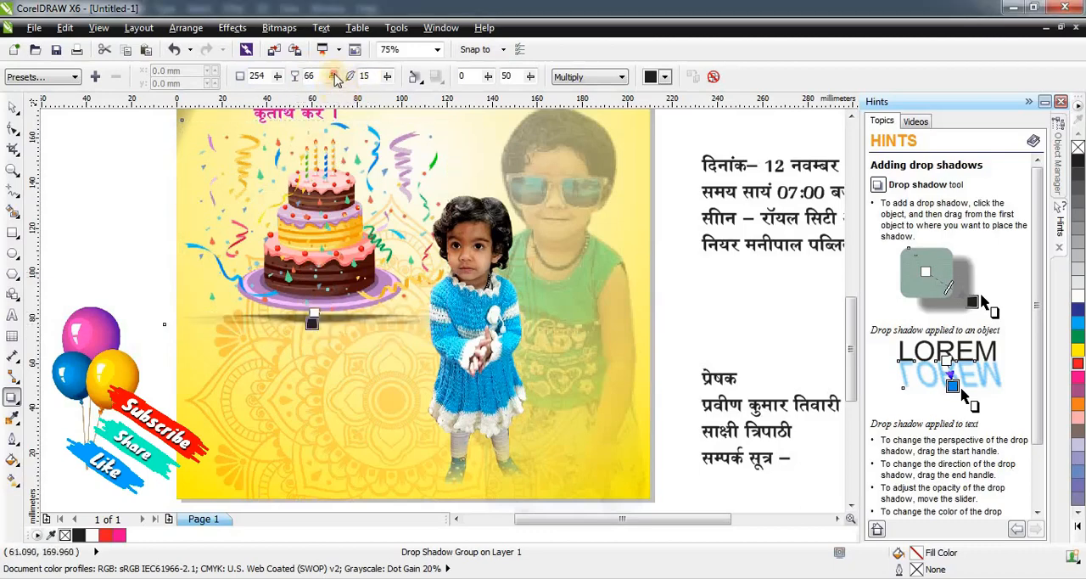
drag(333, 77, 320, 96)
drag(388, 77, 390, 93)
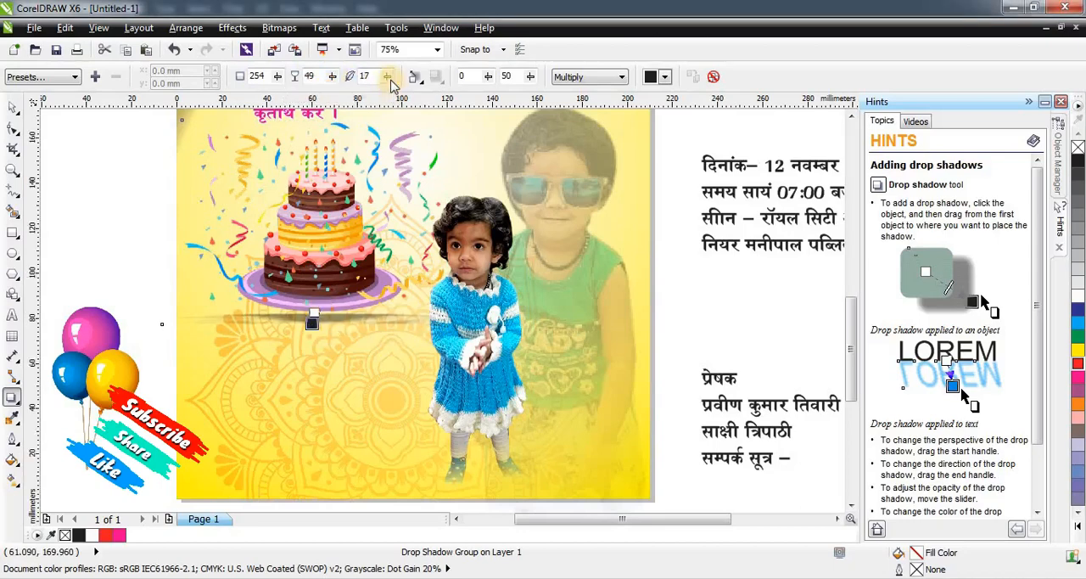
click(389, 79)
click(407, 100)
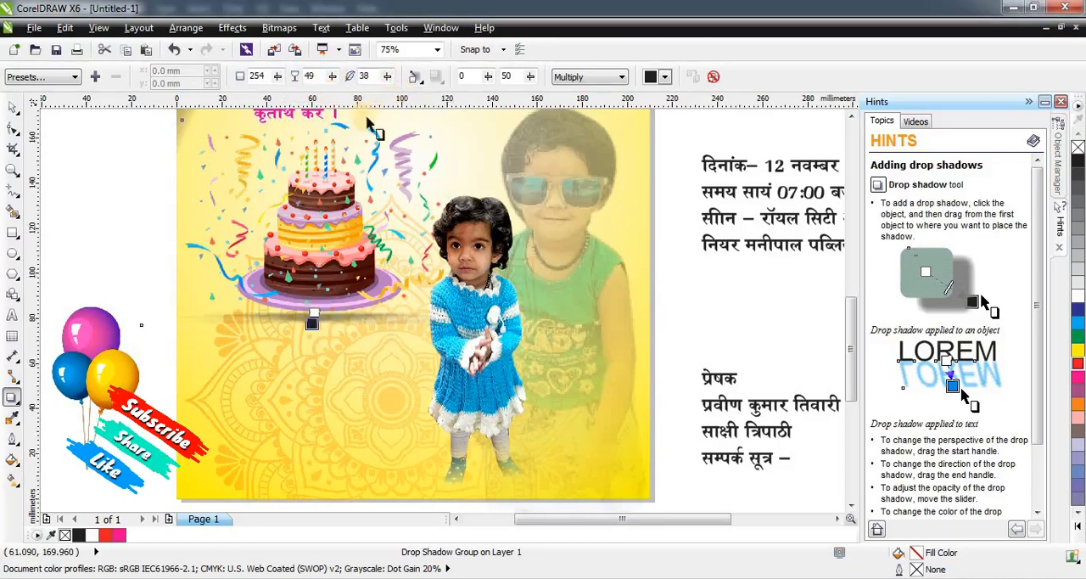
drag(278, 78, 263, 99)
click(19, 103)
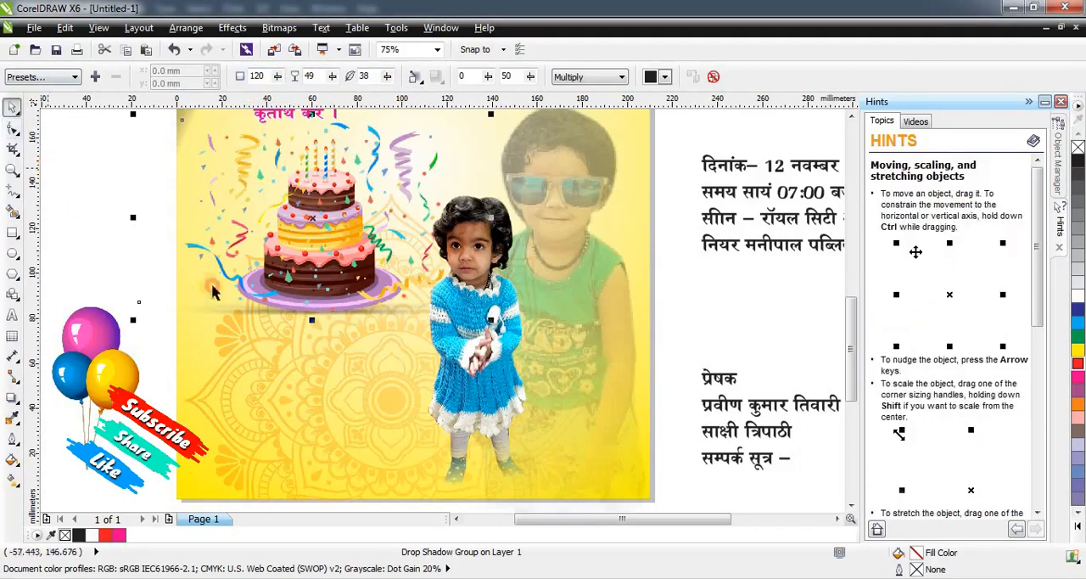
click(273, 340)
scroll(274, 342, down, 1)
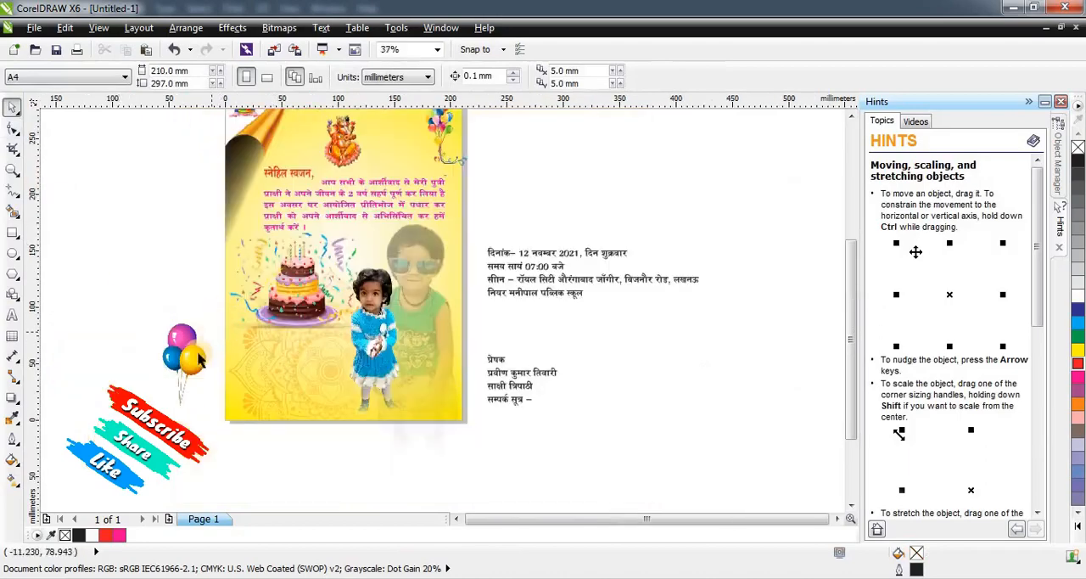
scroll(451, 169, down, 1)
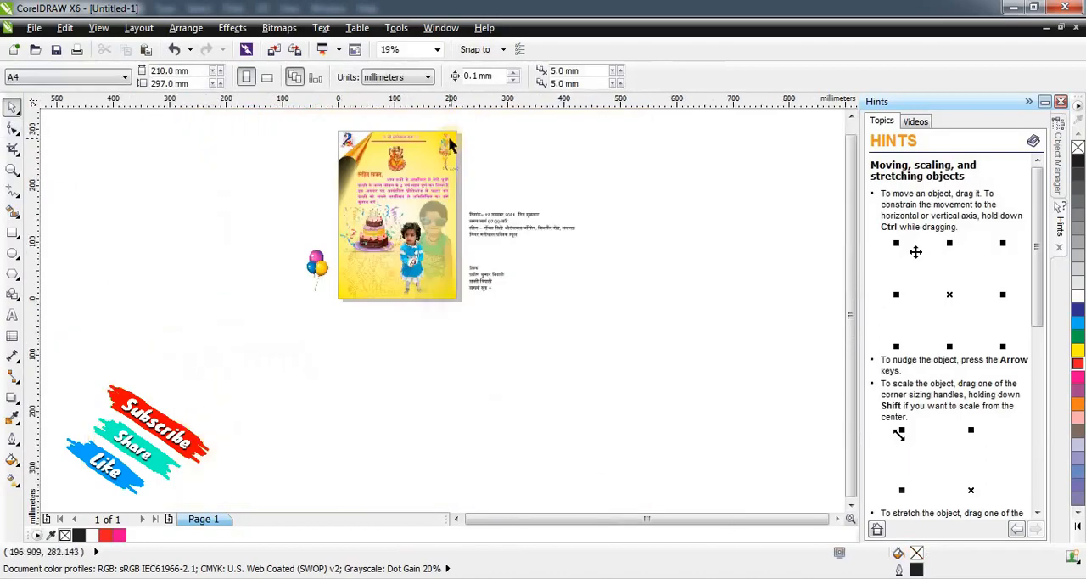
scroll(450, 146, up, 1)
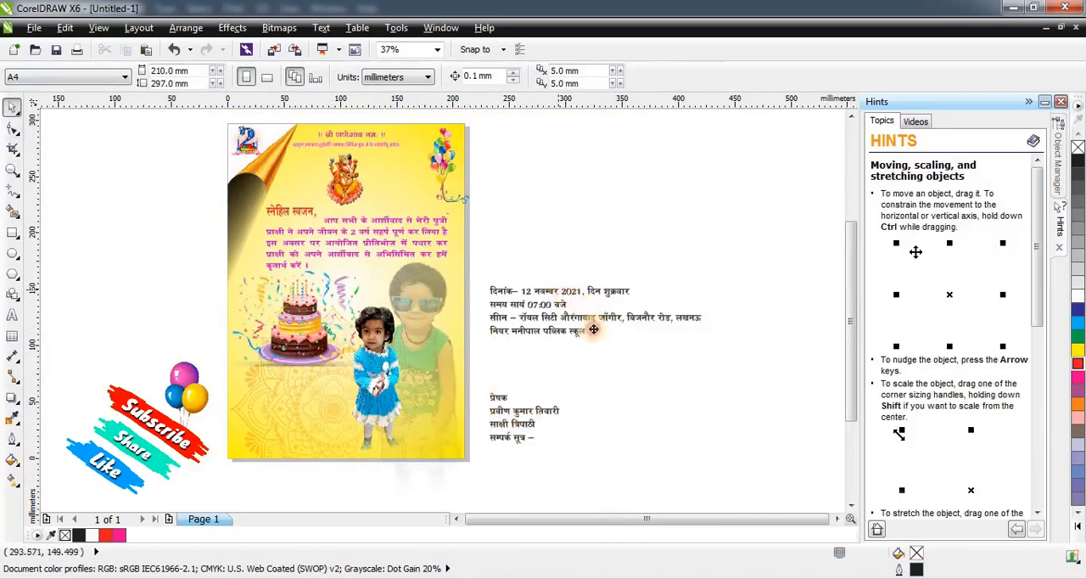
drag(588, 332, 343, 428)
key(ctrl+z)
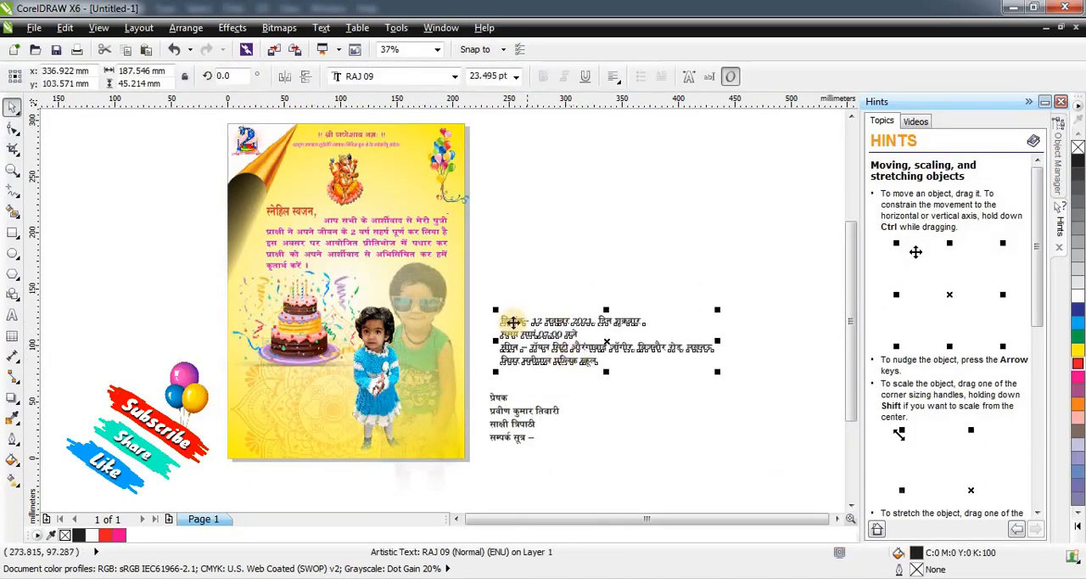
scroll(513, 324, up, 1)
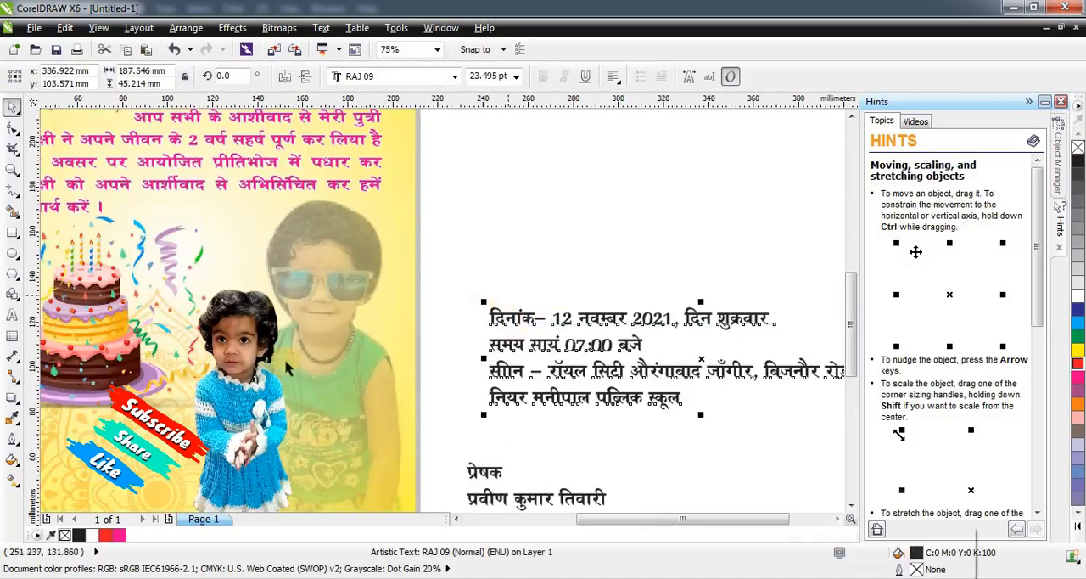
scroll(299, 356, down, 1)
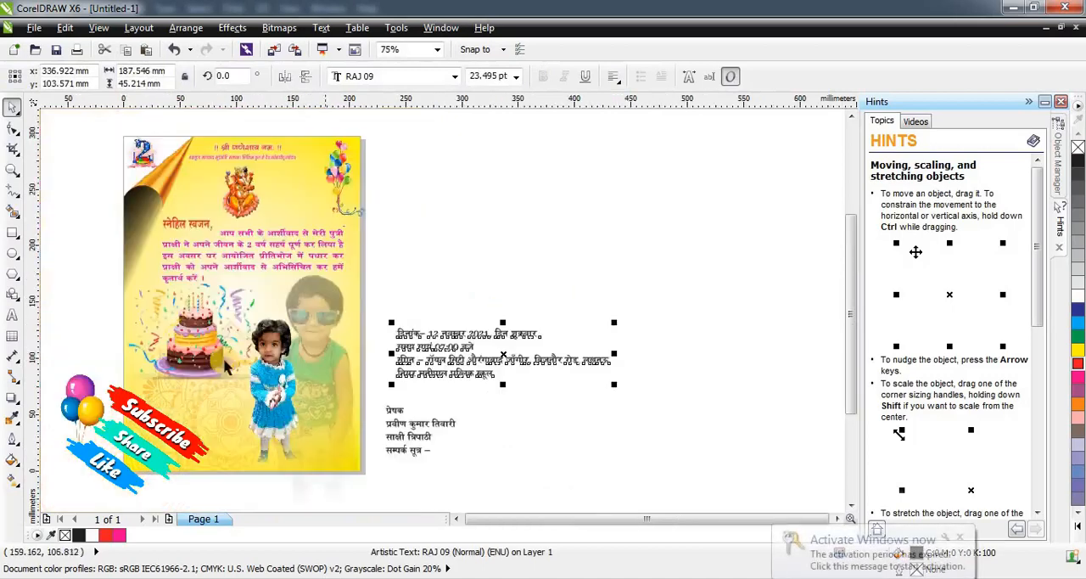
Draw a rectangle about 99 by 30 mm below the cake and round all its corners to about 10.2 mm.
click(11, 234)
drag(133, 381, 245, 416)
scroll(464, 363, down, 1)
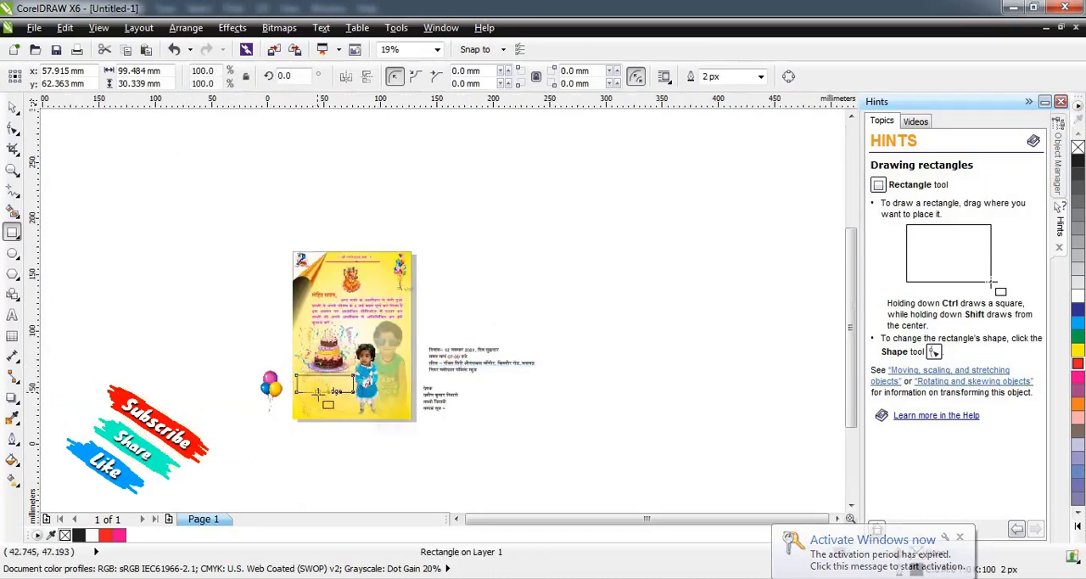
scroll(319, 392, up, 1)
click(12, 135)
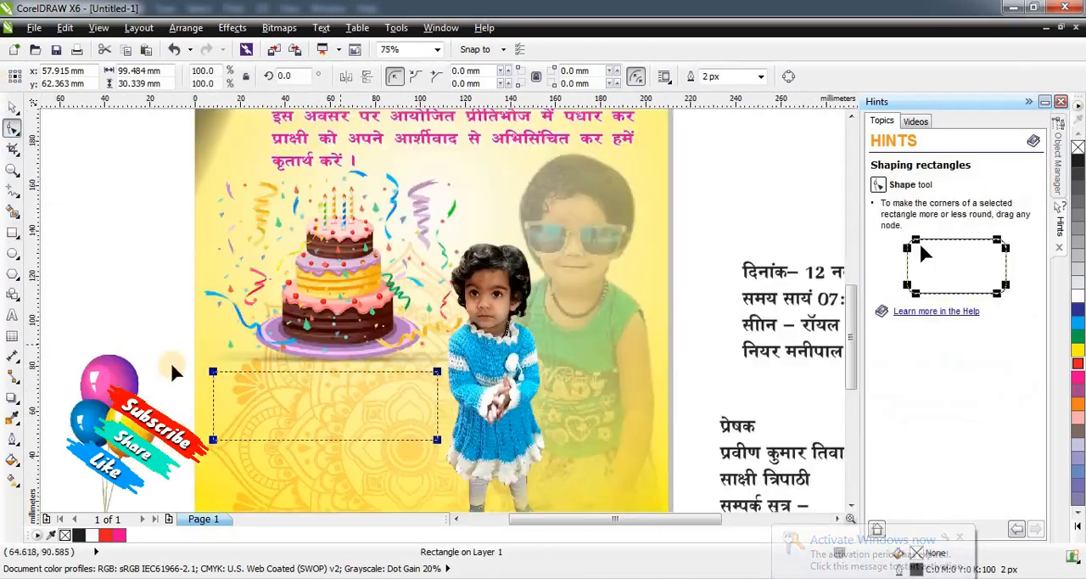
scroll(340, 344, up, 1)
drag(217, 371, 234, 376)
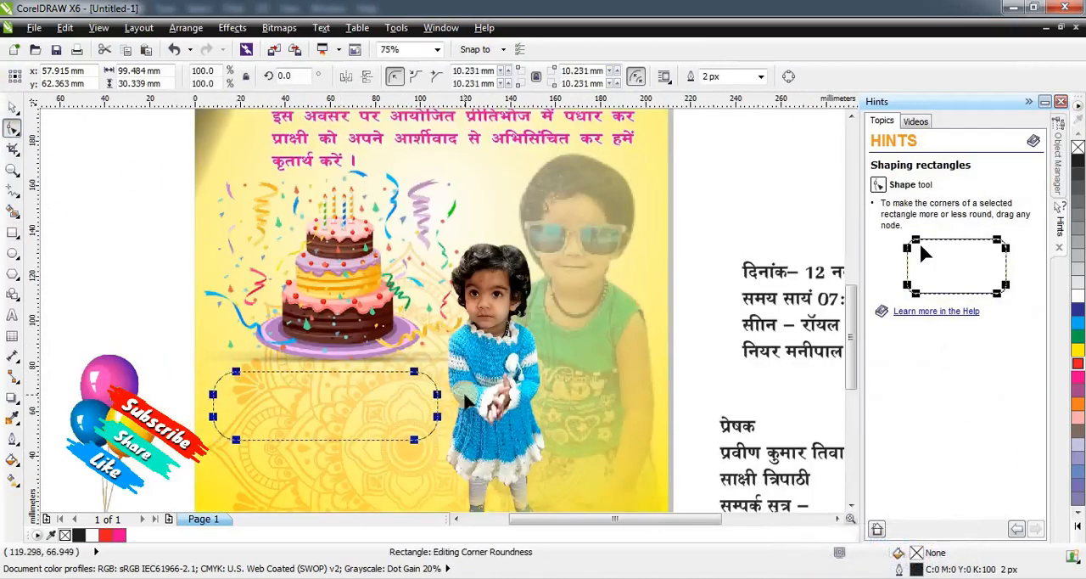
scroll(465, 397, down, 1)
scroll(424, 416, up, 1)
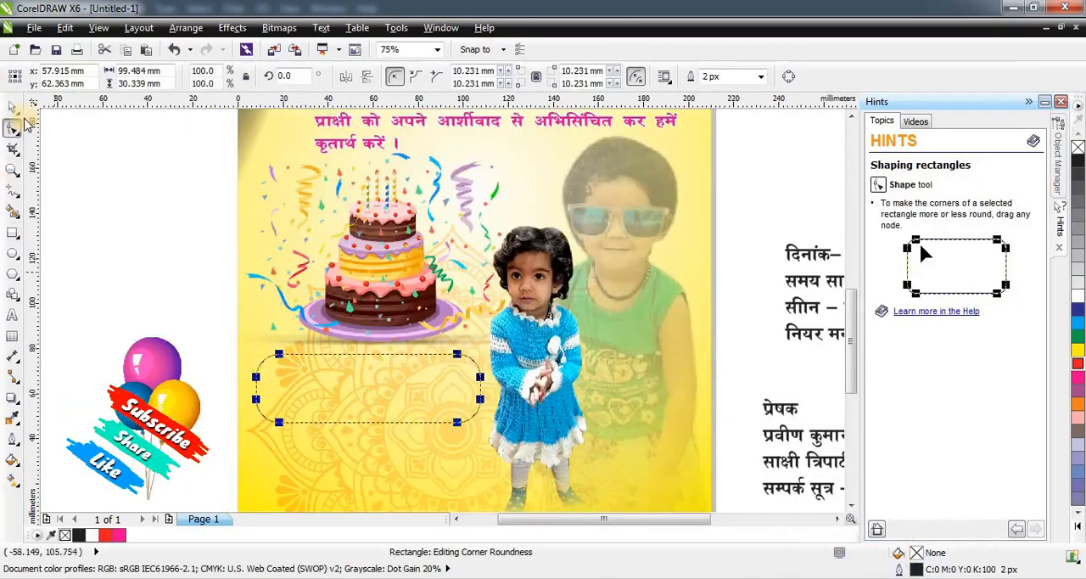
Apply a horizontal linear fountain fill across the rounded rectangle and add red at its midpoint.
click(12, 107)
key(g)
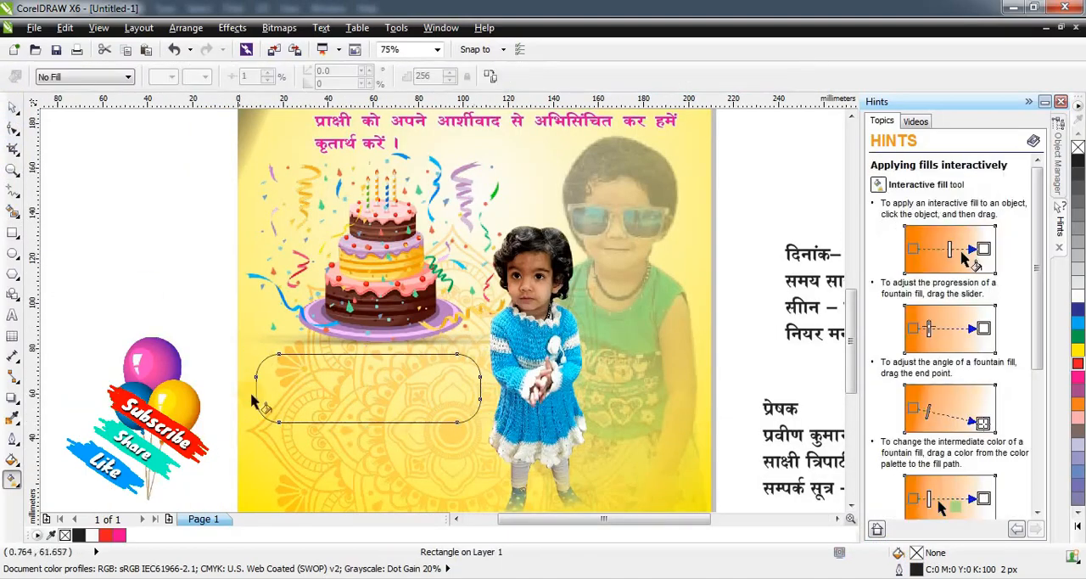
drag(257, 392, 479, 388)
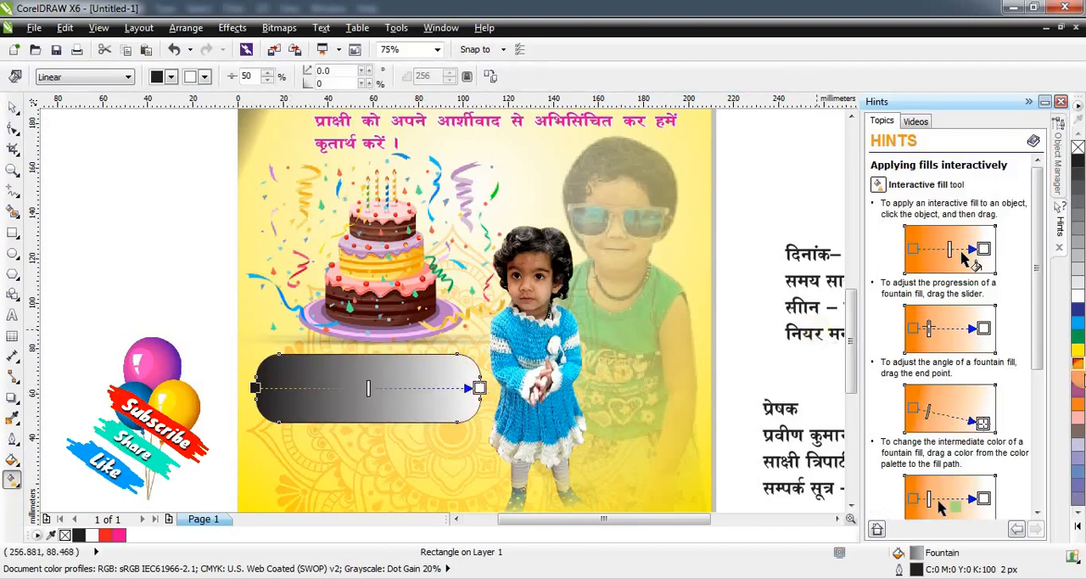
click(375, 386)
drag(374, 388, 372, 388)
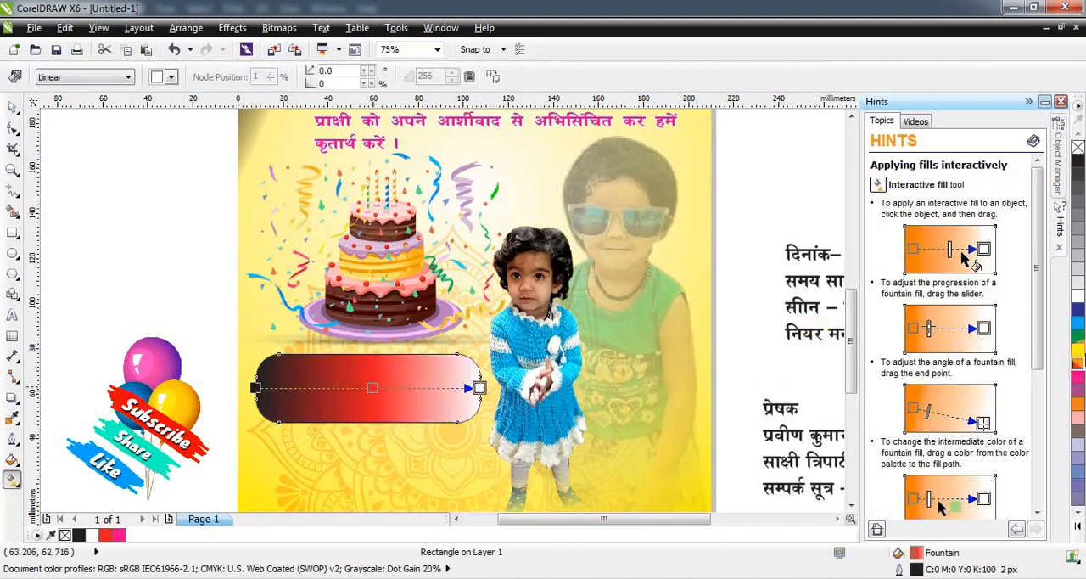
drag(1079, 368, 481, 387)
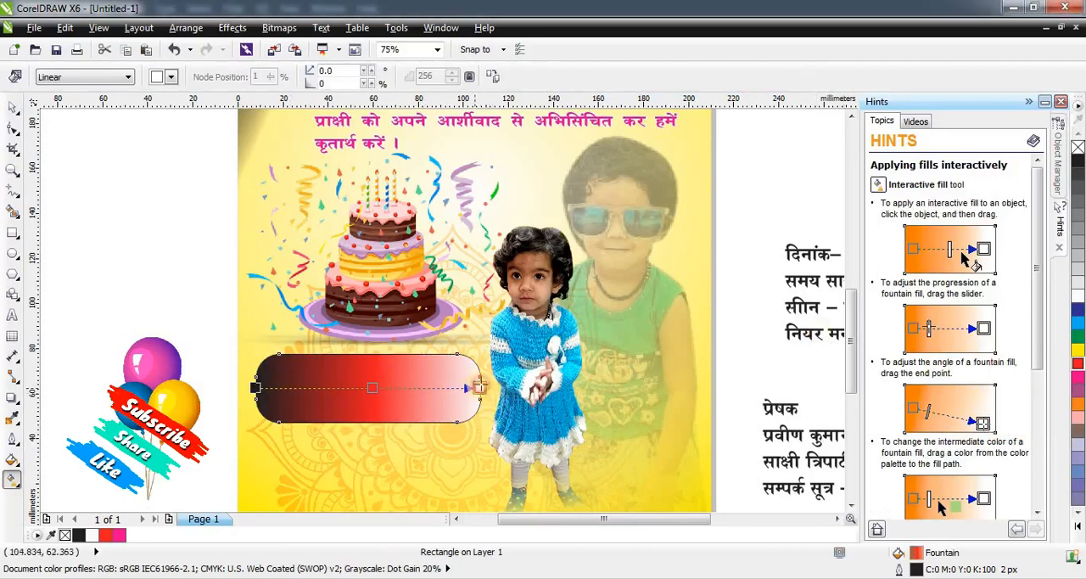
Set both ends of the rounded rectangle's fountain fill to a darker shade of red.
click(1078, 365)
click(1061, 420)
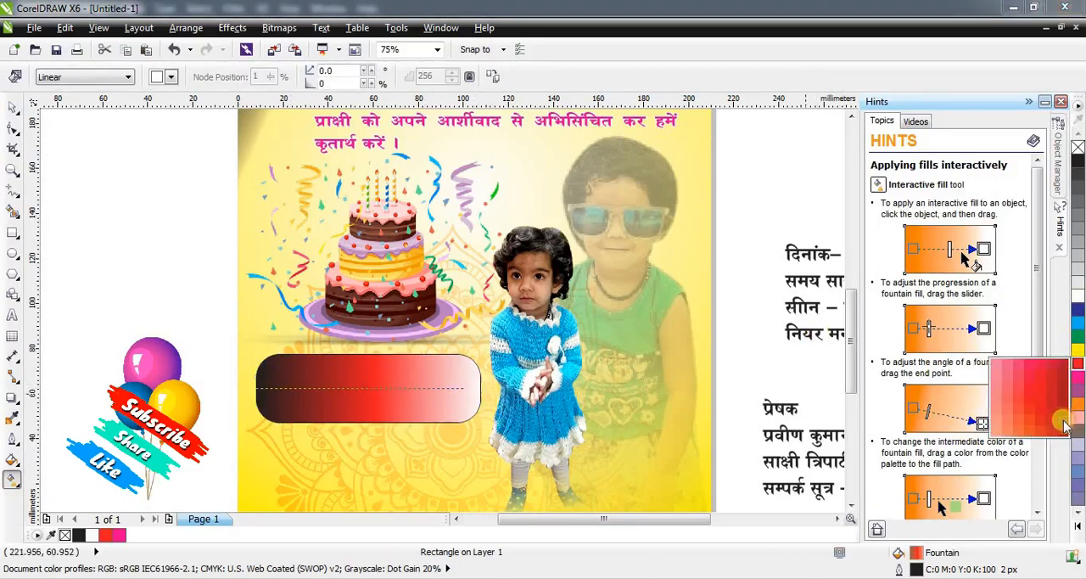
click(254, 388)
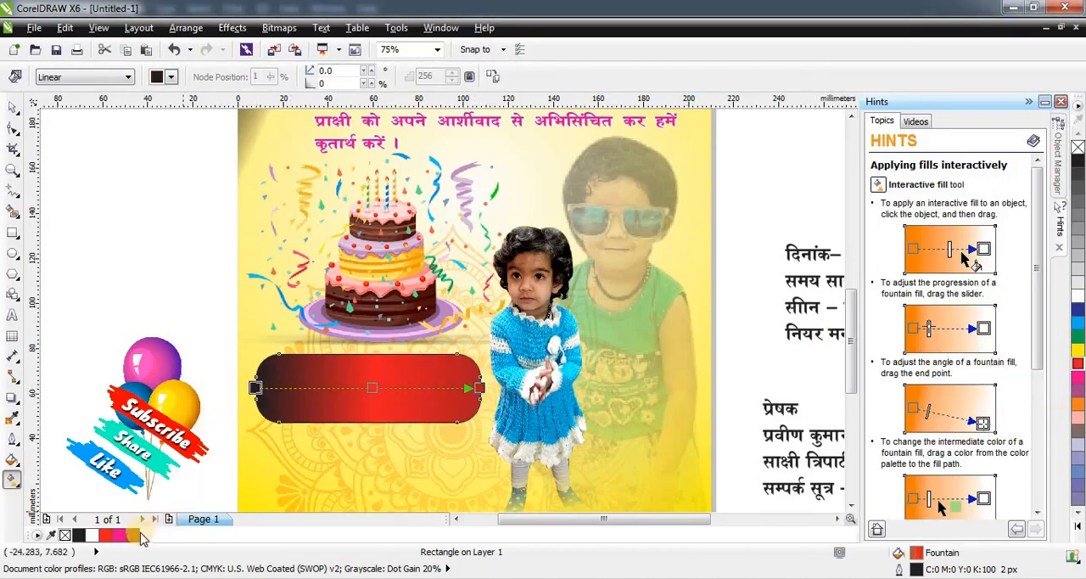
click(133, 536)
click(14, 109)
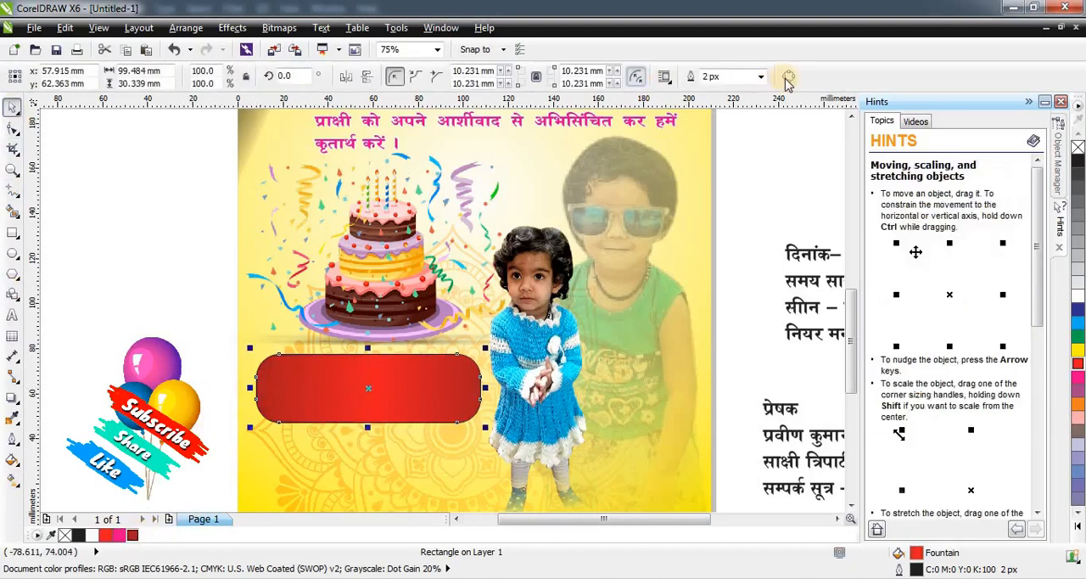
Give the rounded rectangle a white outline 16 px wide.
click(762, 77)
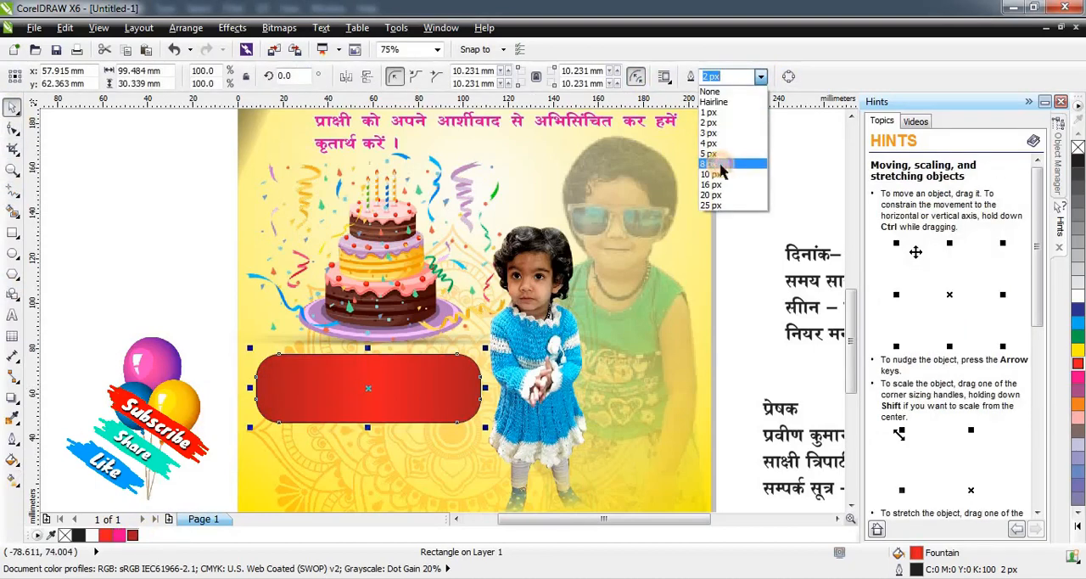
click(720, 164)
right_click(1077, 295)
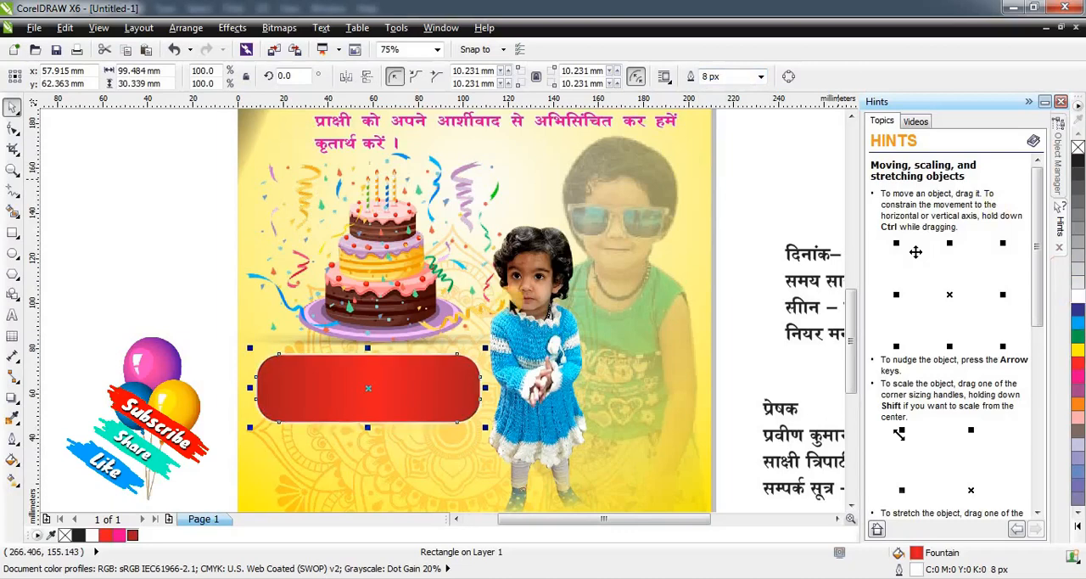
click(761, 77)
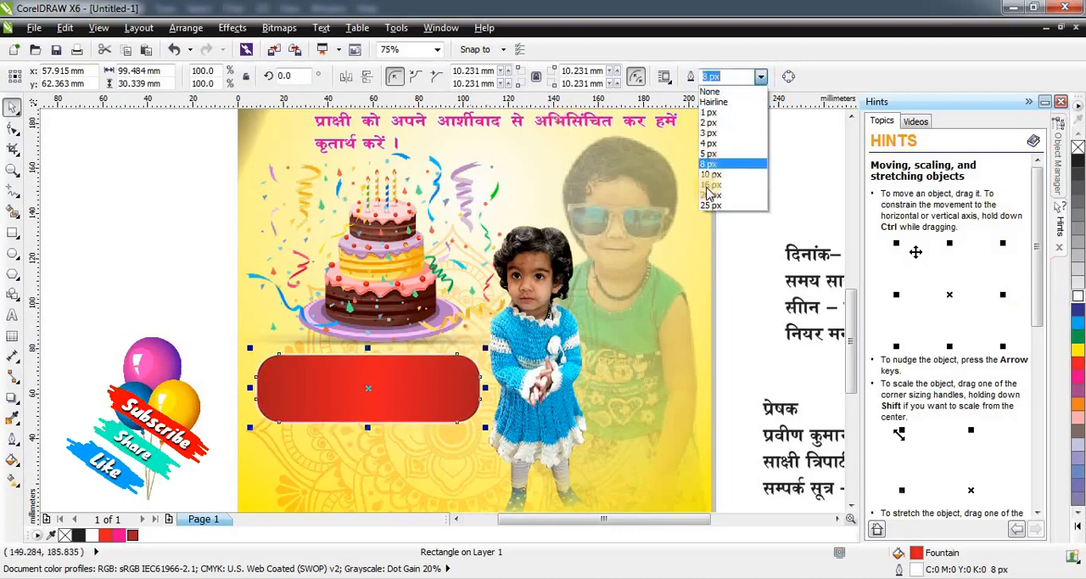
click(719, 184)
key(Escape)
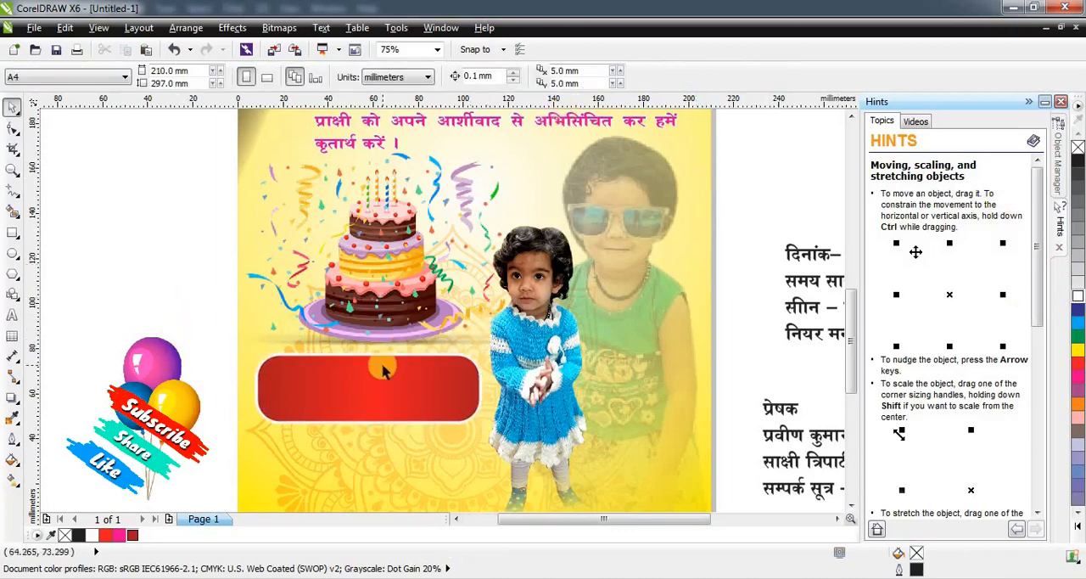
Stretch the red rounded rectangle slightly taller by extending its lower edge.
click(366, 408)
drag(371, 436, 371, 441)
scroll(386, 346, down, 1)
click(273, 444)
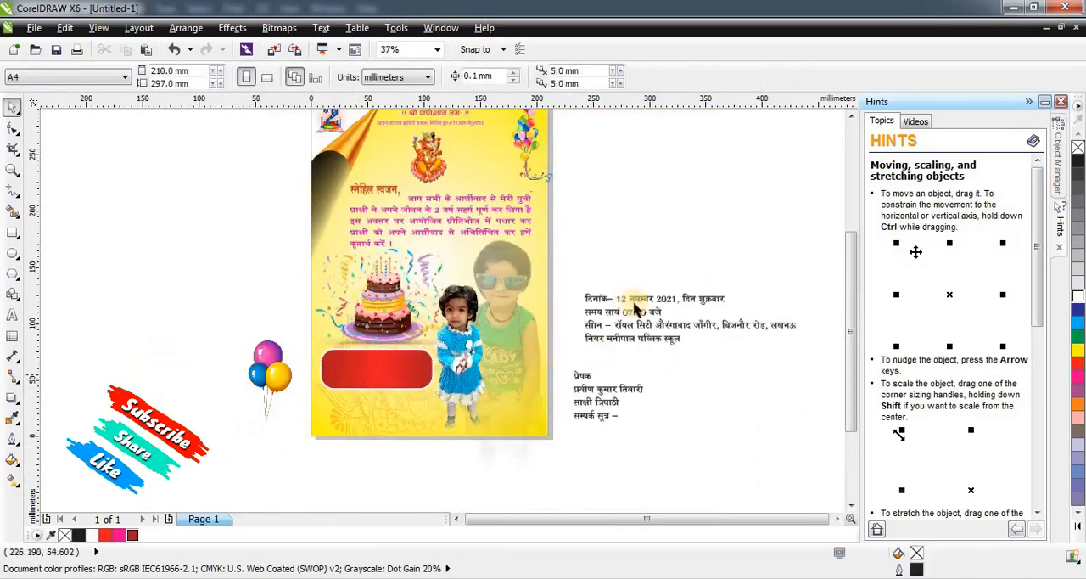
Move the four-line event details text onto the red rounded box and scale it down to about 15.5 pt.
drag(624, 310, 353, 363)
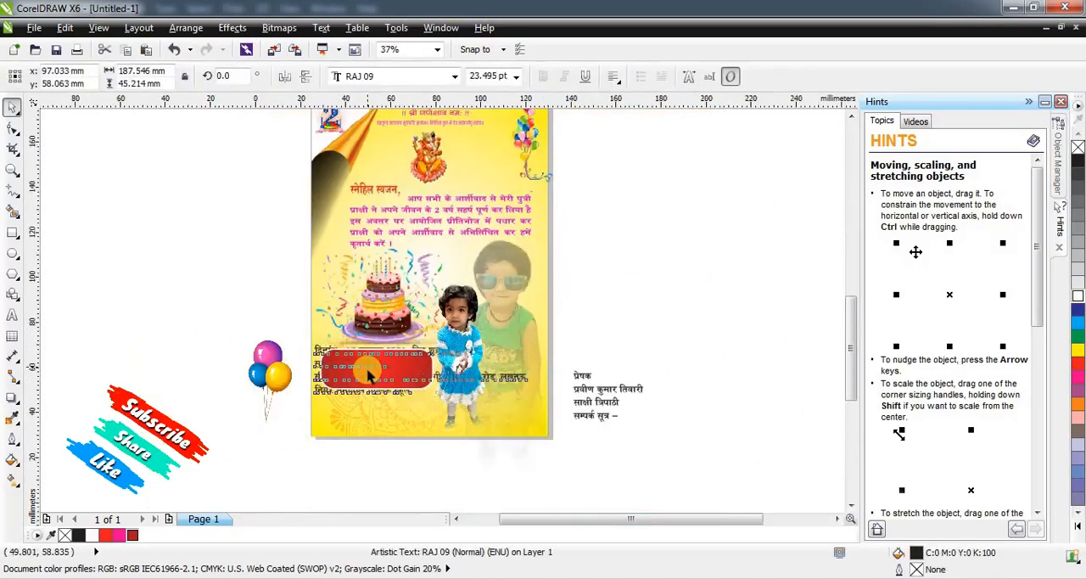
scroll(470, 352, up, 1)
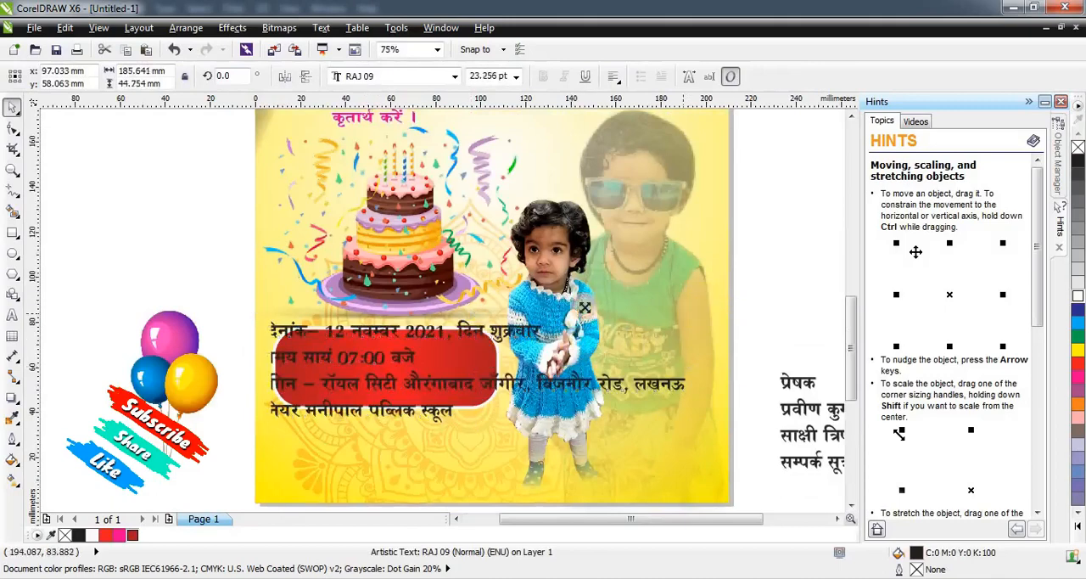
drag(694, 312, 618, 331)
drag(365, 371, 317, 376)
scroll(316, 376, up, 2)
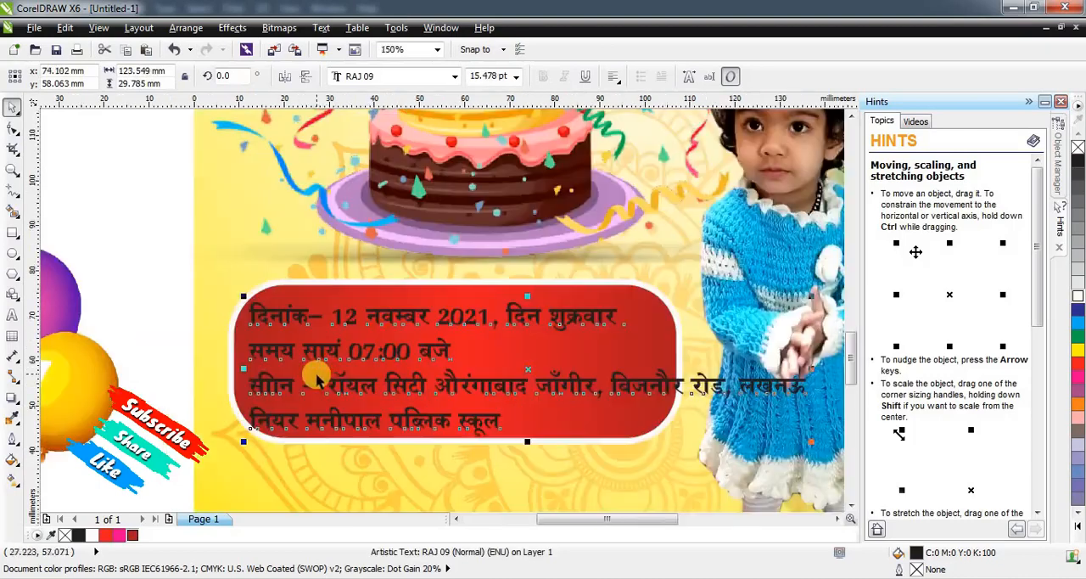
Center-align the event details and shrink them to about 93 mm wide so they fit inside the red box.
click(613, 78)
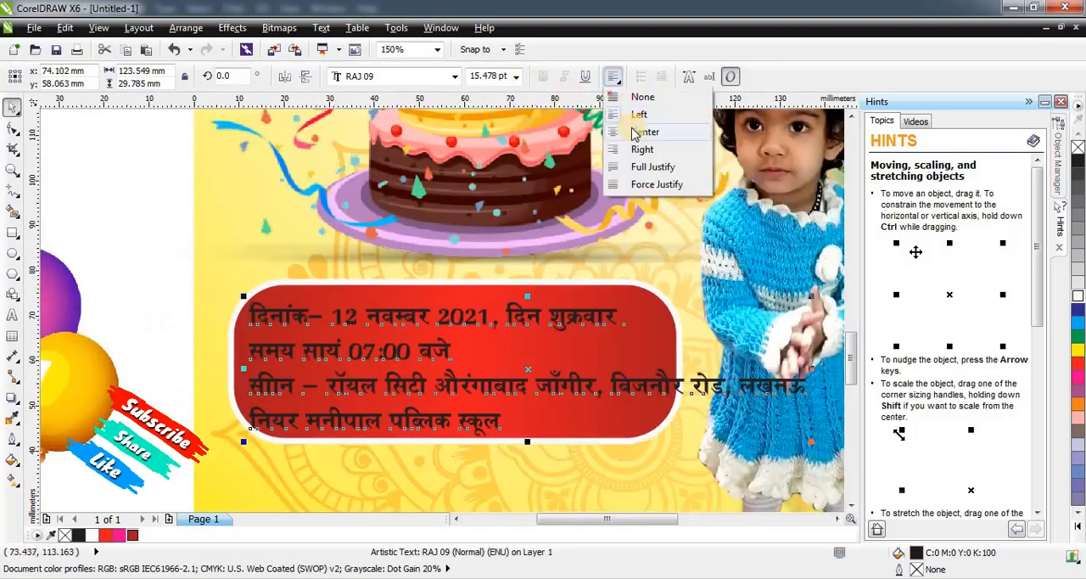
click(642, 133)
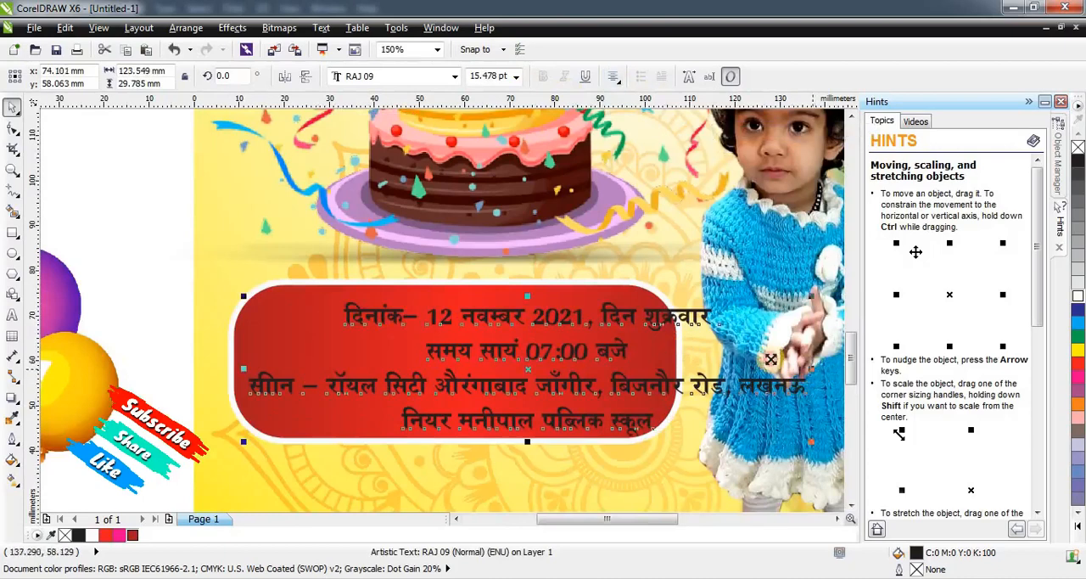
drag(813, 369, 768, 359)
drag(606, 315, 552, 315)
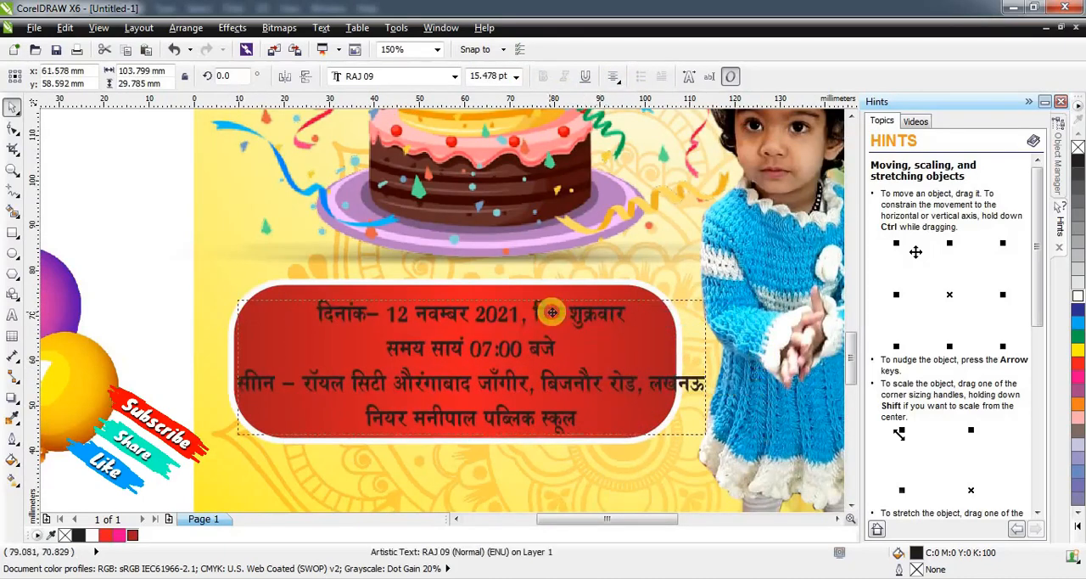
drag(715, 440, 669, 427)
drag(450, 427, 453, 430)
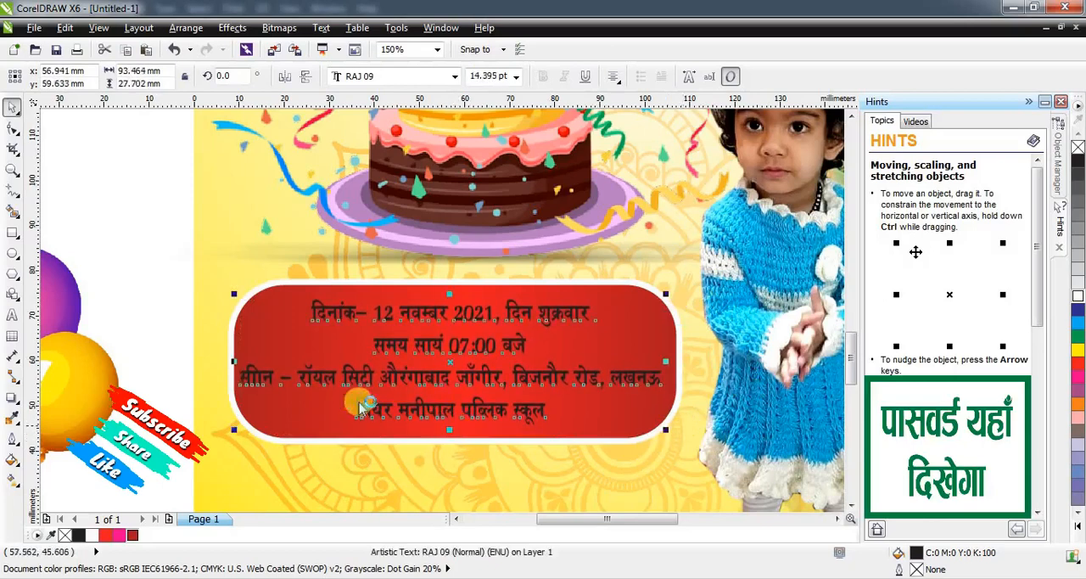
Replace the first word of the venue line with "स्थान", leaving a space before the dash.
key(F8)
drag(273, 377, 211, 367)
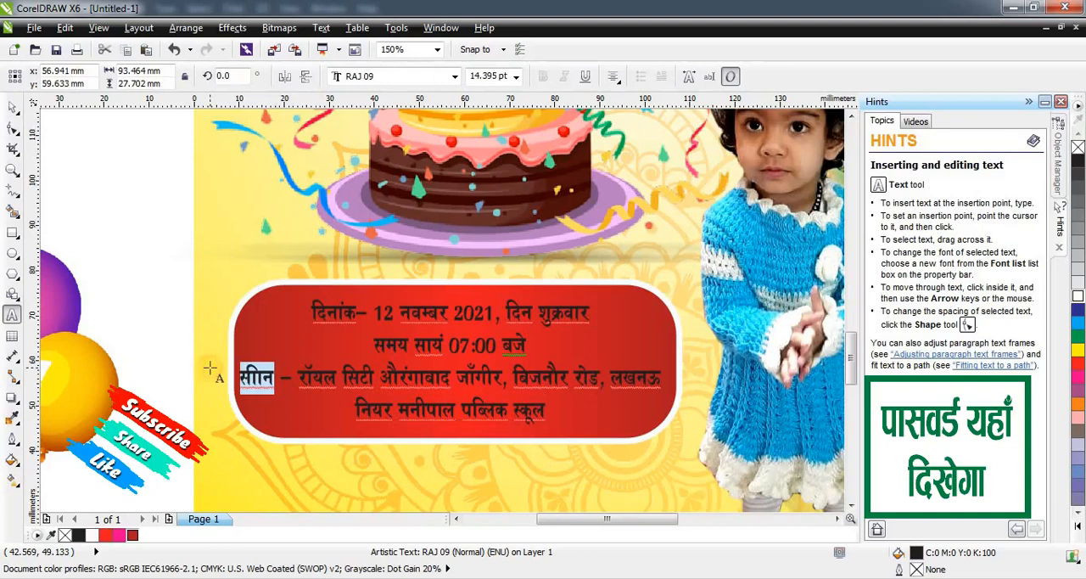
text(स्थान)
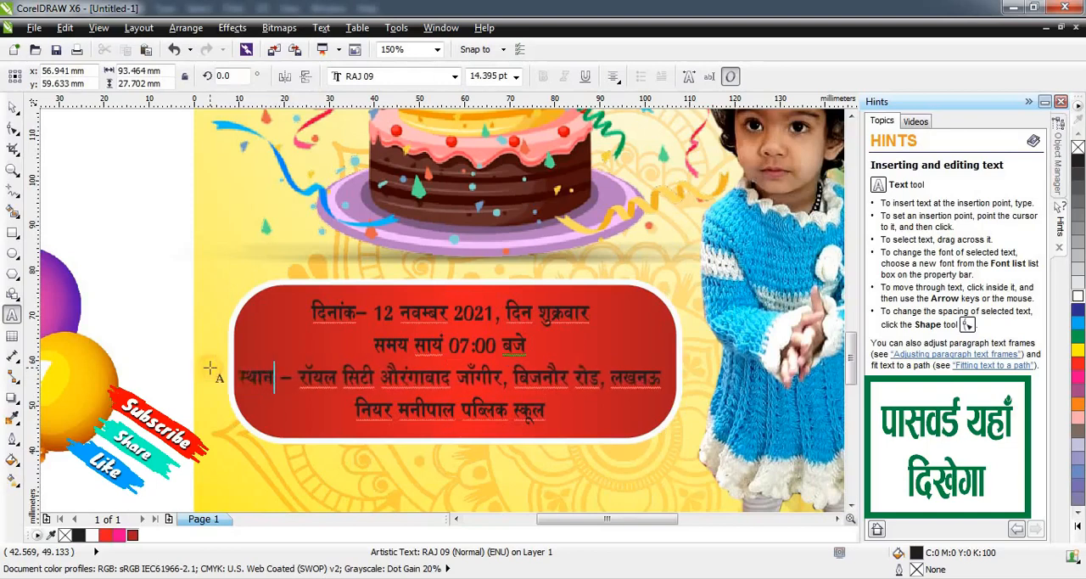
key(ctrl+z)
key(ctrl+z)
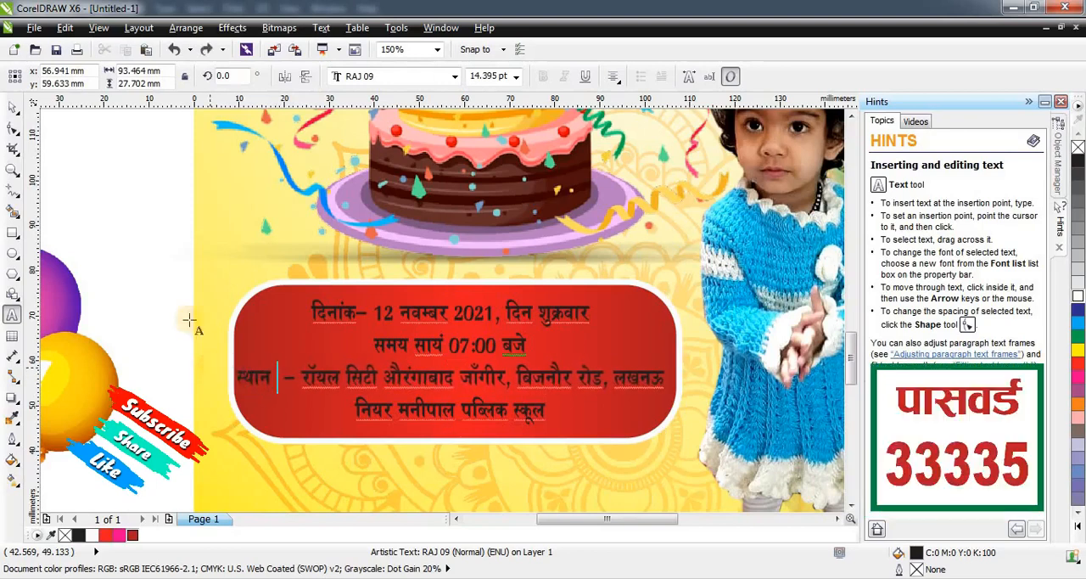
click(16, 106)
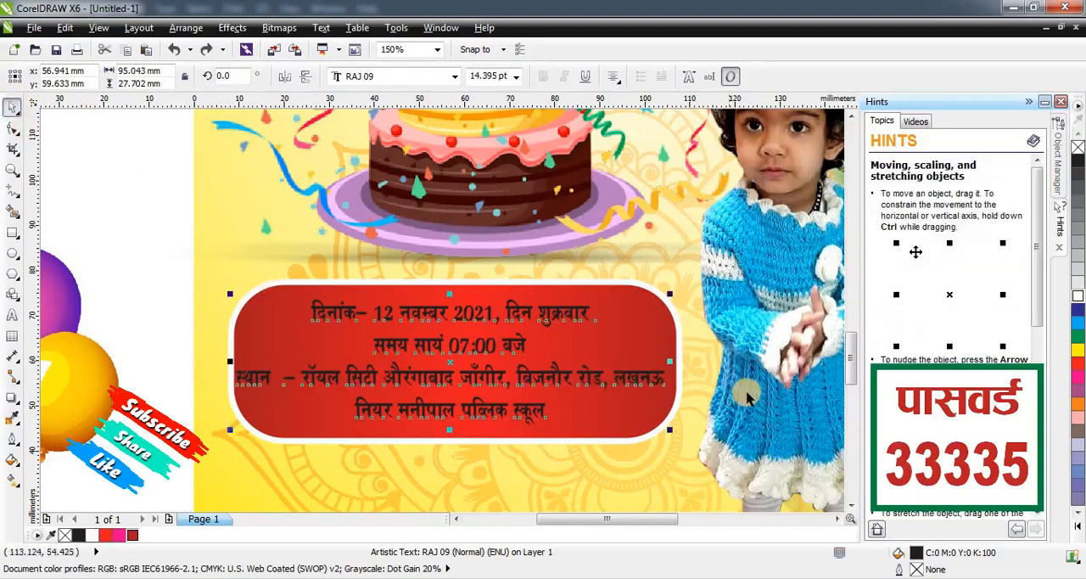
Narrow the event details text to about 92.6 mm wide and color it white.
click(1079, 350)
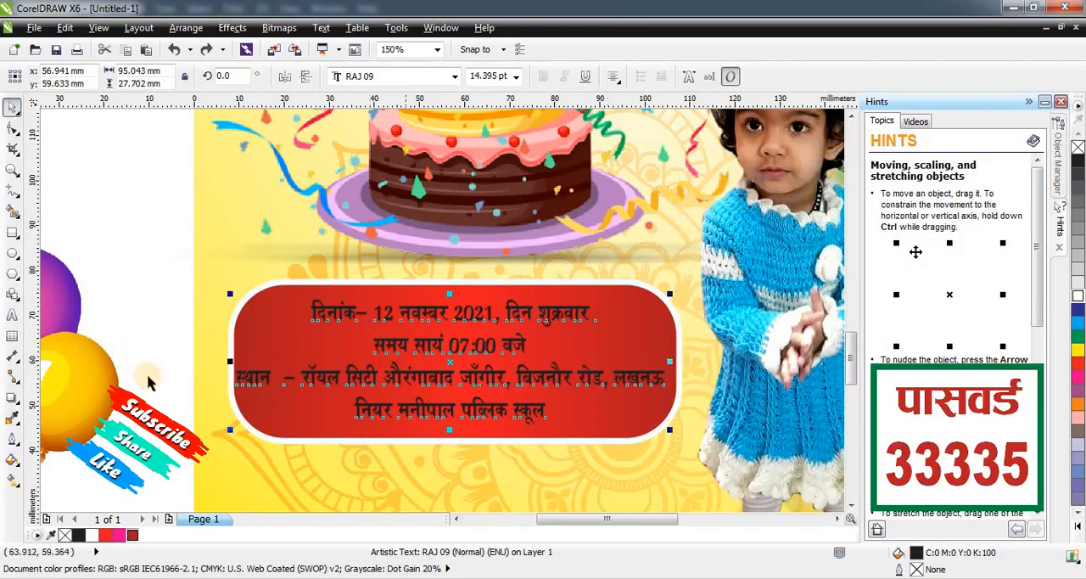
drag(236, 360, 241, 360)
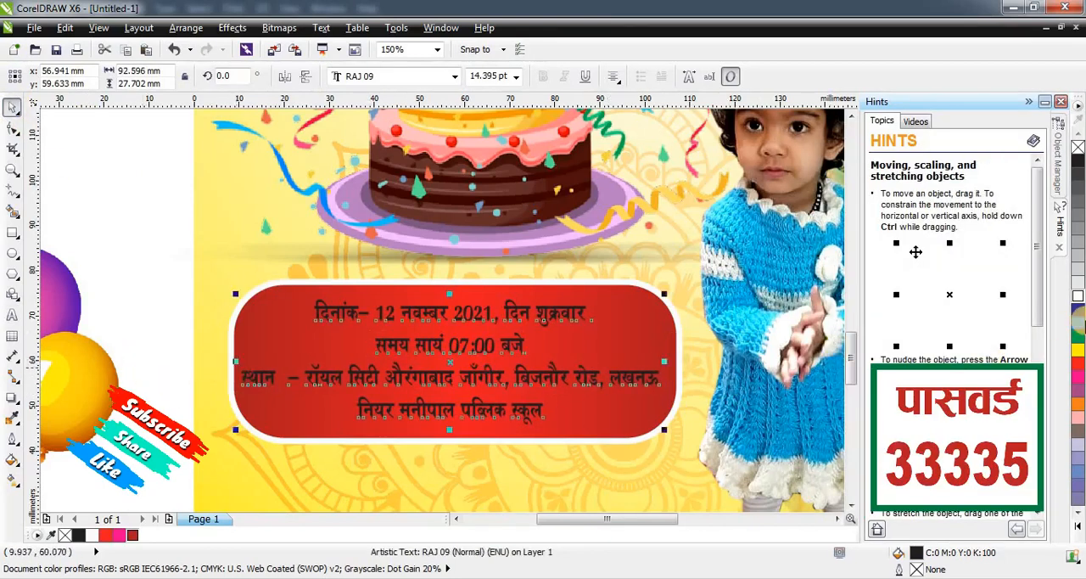
click(1079, 294)
scroll(582, 318, down, 1)
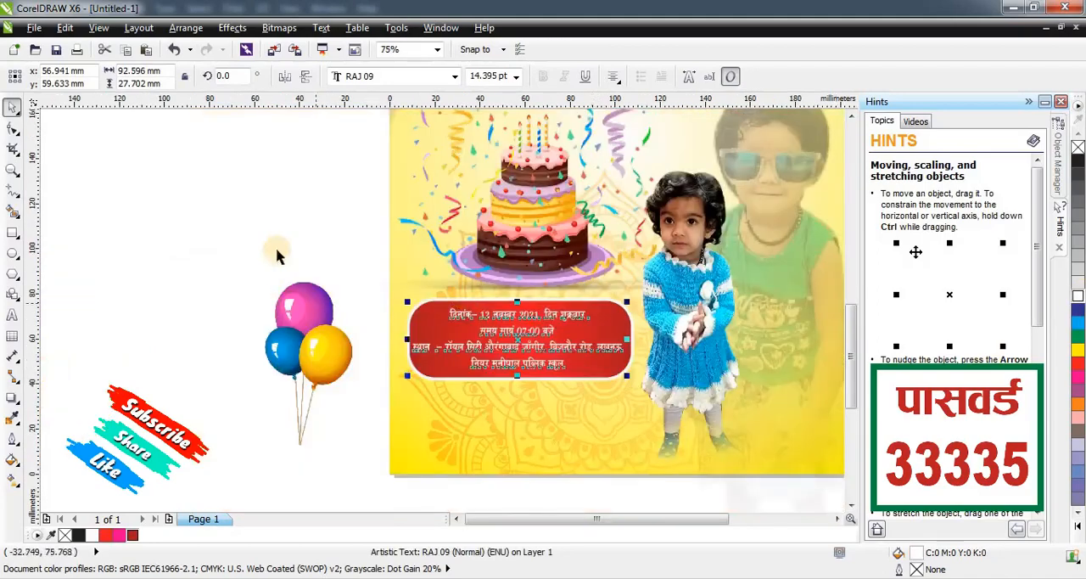
click(277, 221)
Move the sender and contact text block from beside the card to just below the page.
scroll(311, 283, down, 1)
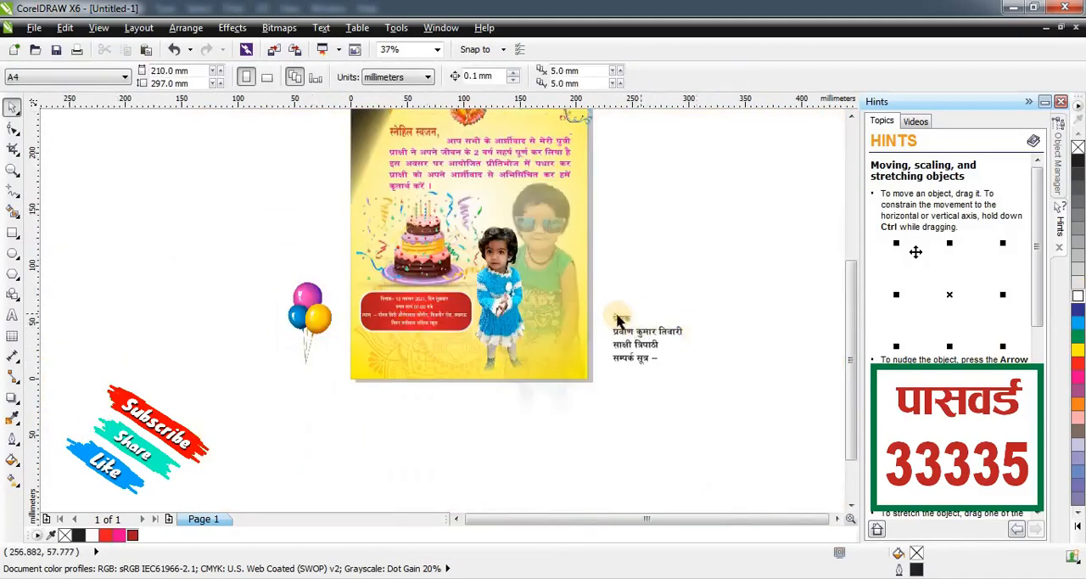
drag(533, 336, 753, 357)
key(ctrl+z)
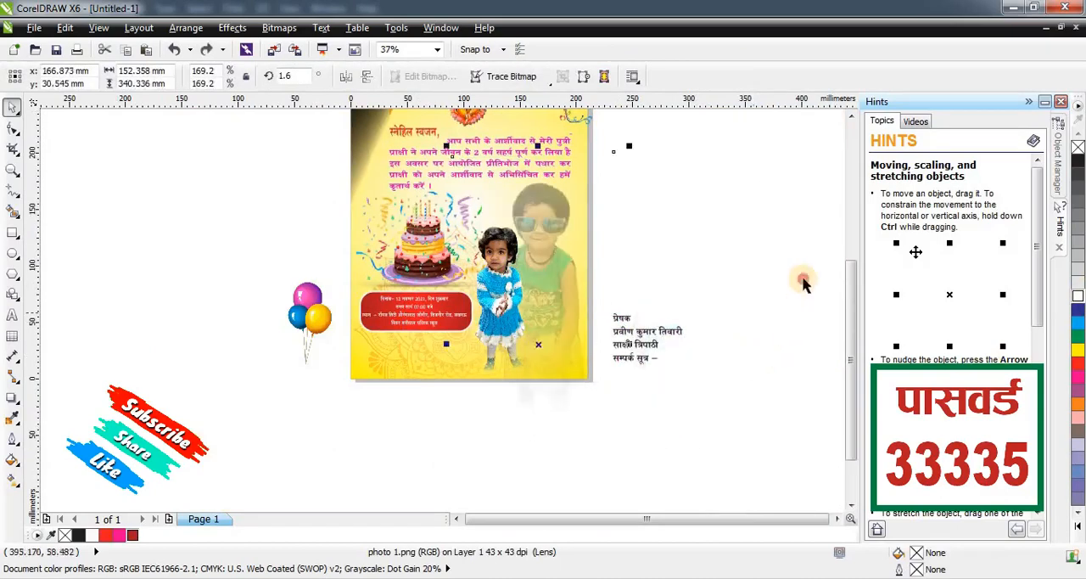
drag(777, 253, 603, 423)
drag(655, 332, 381, 419)
scroll(410, 423, up, 2)
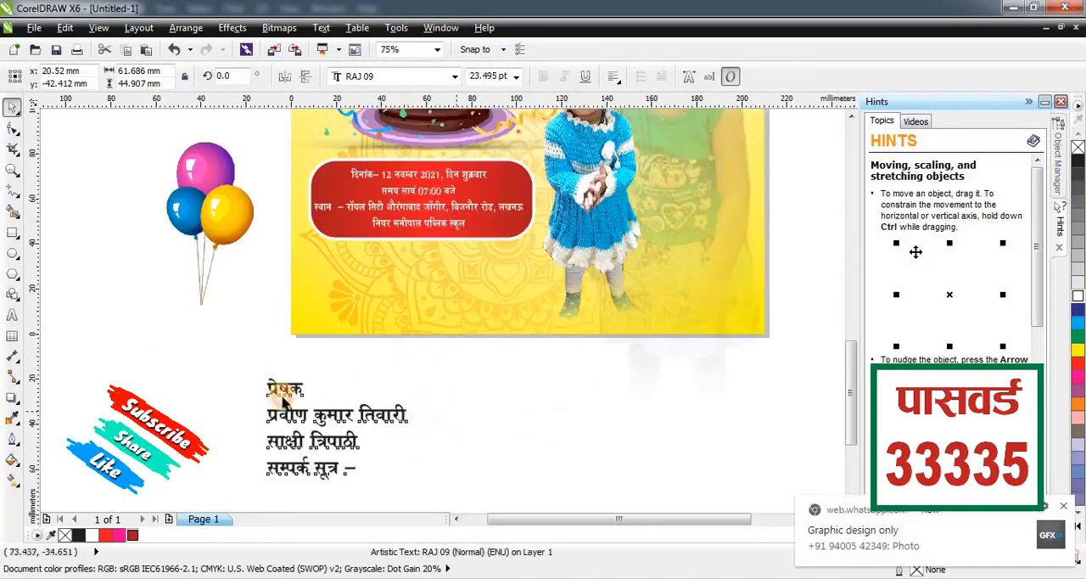
click(315, 375)
drag(381, 293, 295, 377)
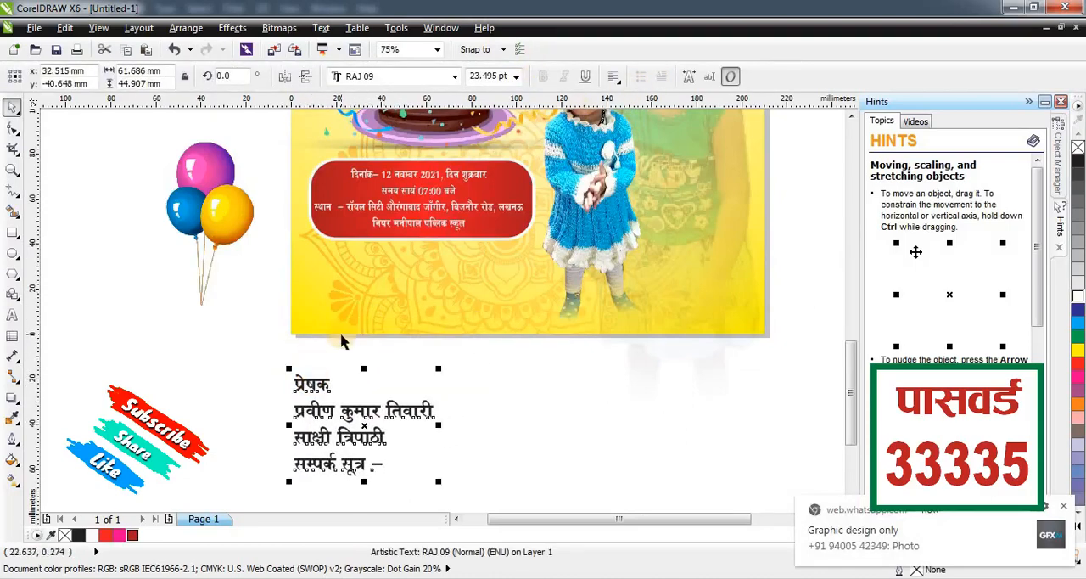
Cut the word "प्रेषक" from the sender block and paste it as a separate text object beside the page.
key(F8)
drag(299, 383, 345, 386)
key(ctrl+c)
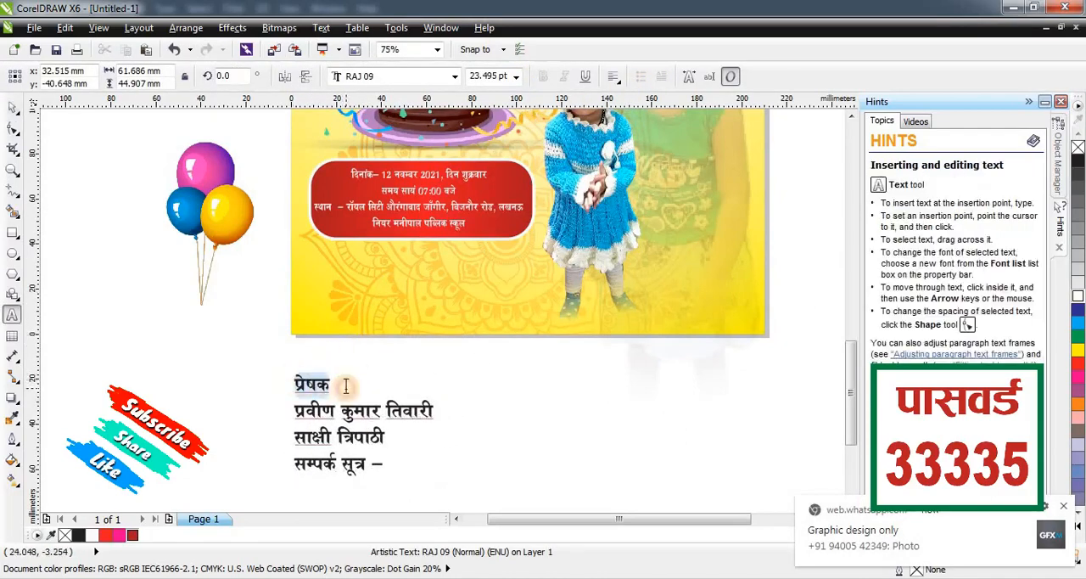
key(Delete)
key(Delete)
click(66, 344)
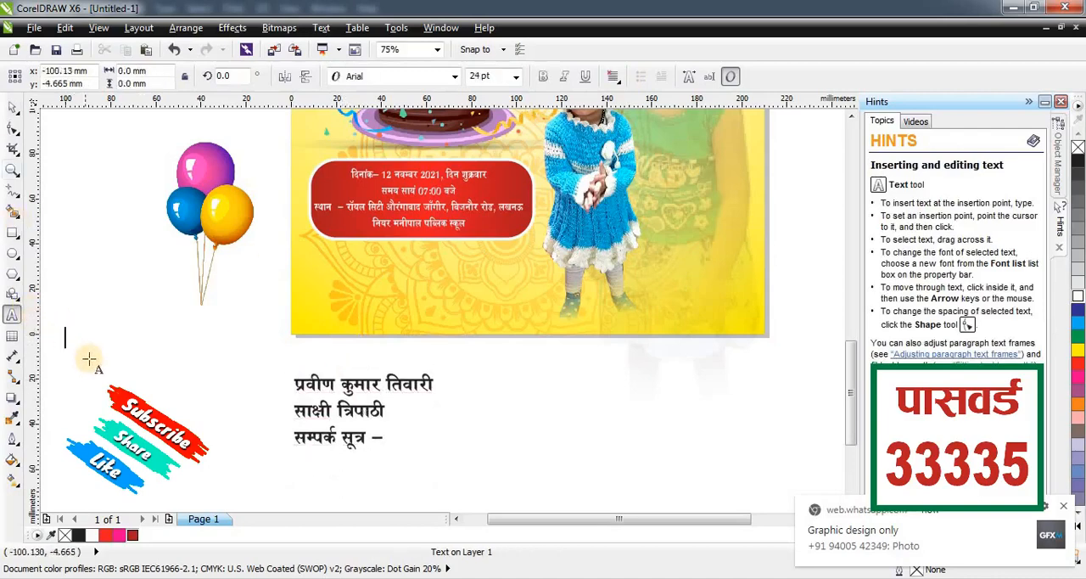
key(ctrl+v)
click(10, 110)
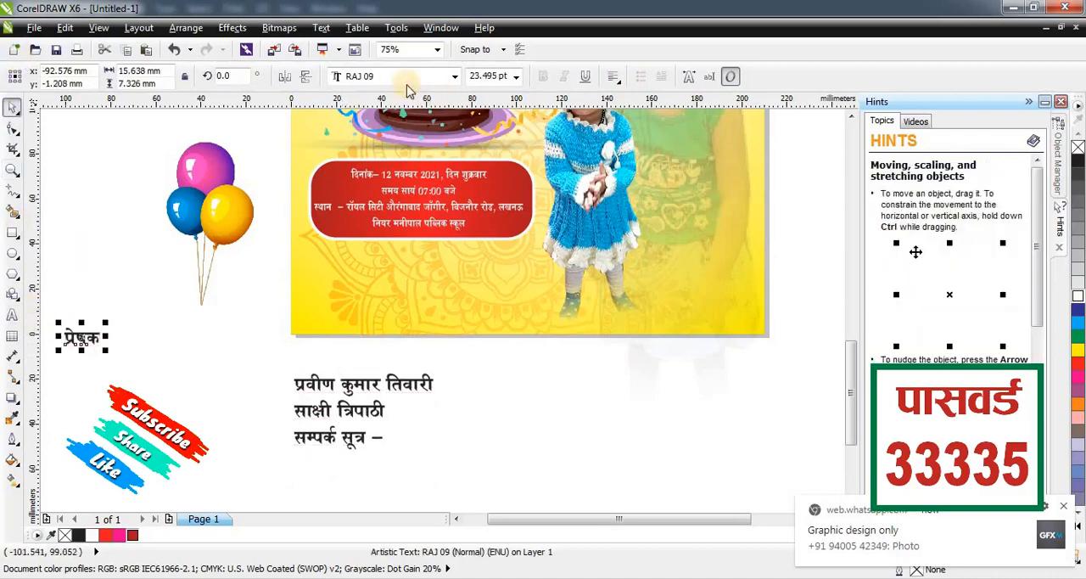
Set the "प्रेषक" heading's font to RAJ 95 and place it beneath the red box at about 32 pt.
click(406, 78)
text(RAJ 95)
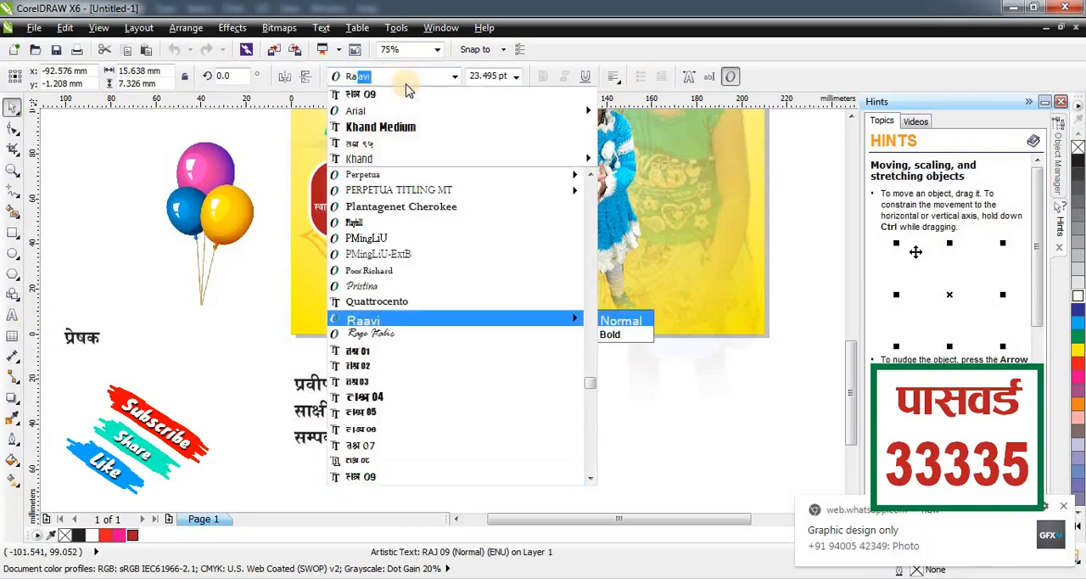
key(Return)
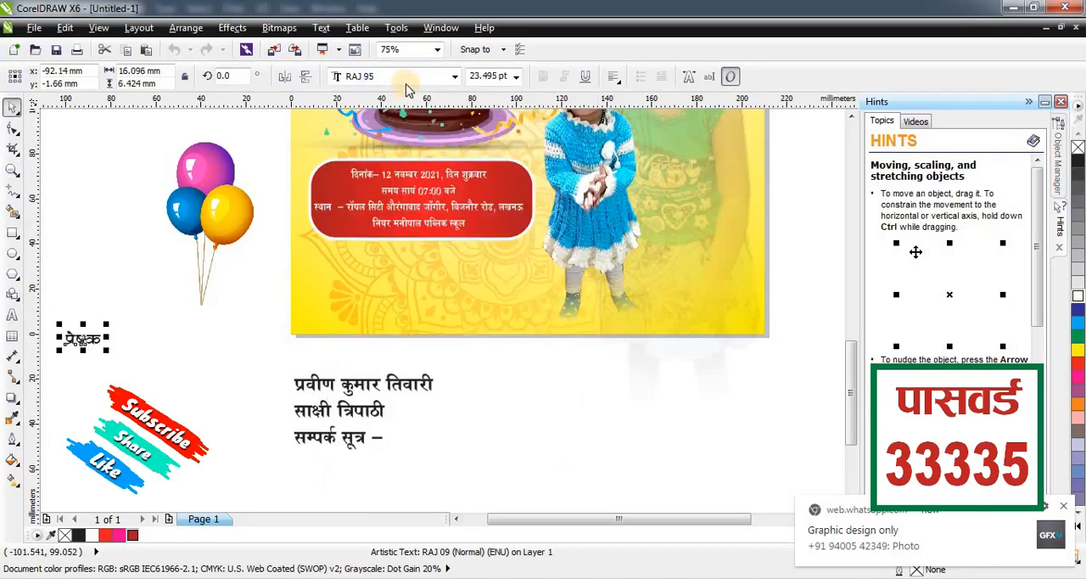
drag(118, 319, 427, 262)
Fill the "प्रेषक" heading with cyan shade C73 M0 Y24 K0 and add a 10 px white outline with round corners behind the fill.
click(1080, 321)
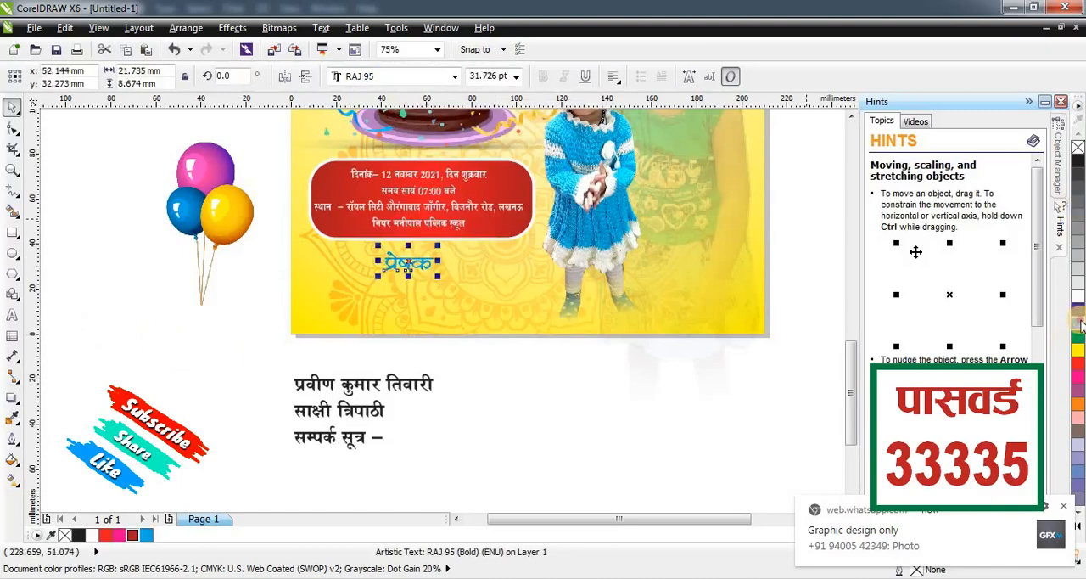
drag(1080, 323, 1046, 337)
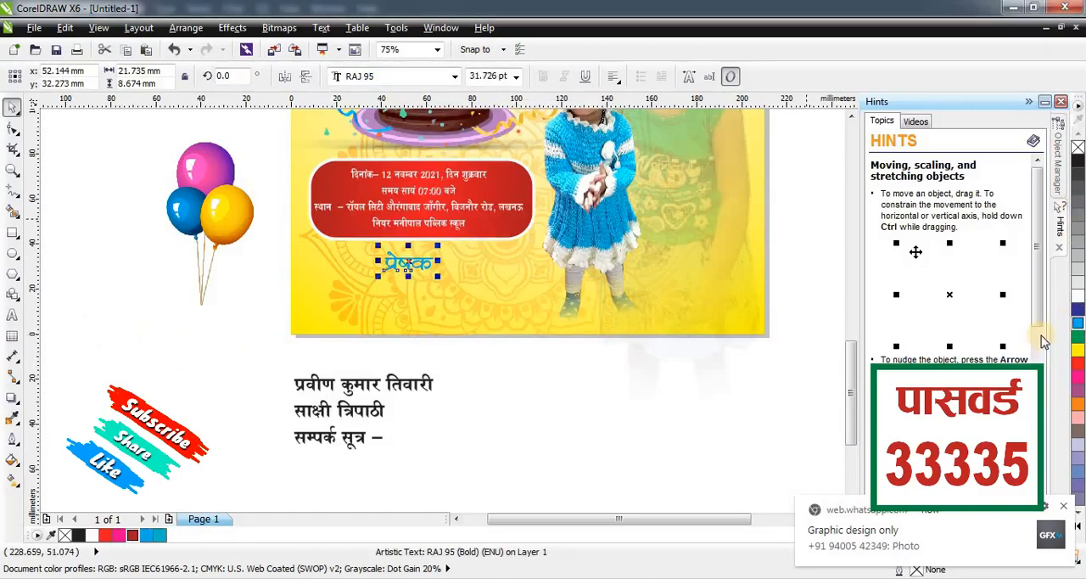
key(F12)
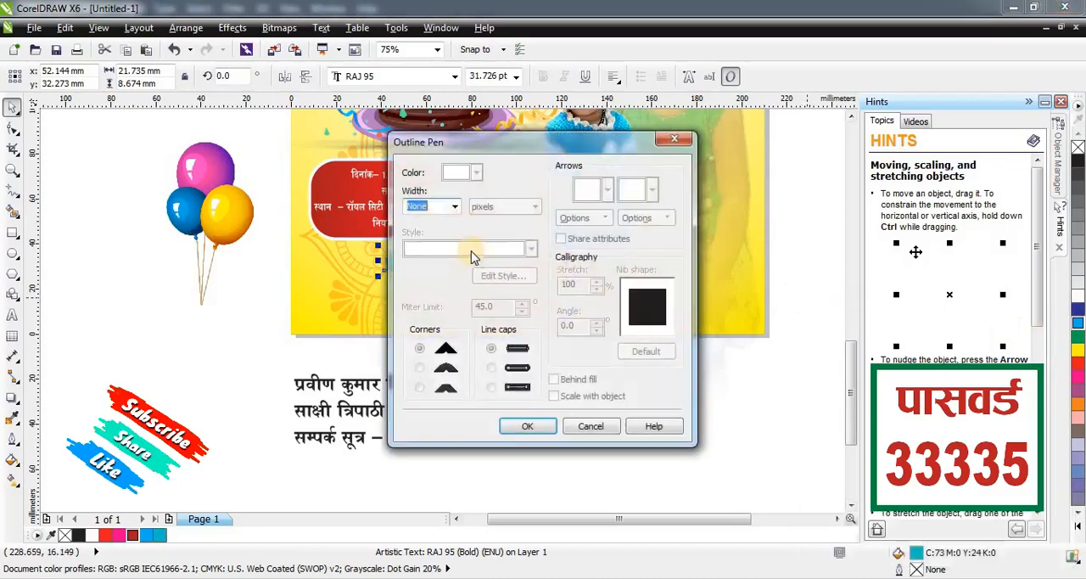
click(459, 206)
click(459, 300)
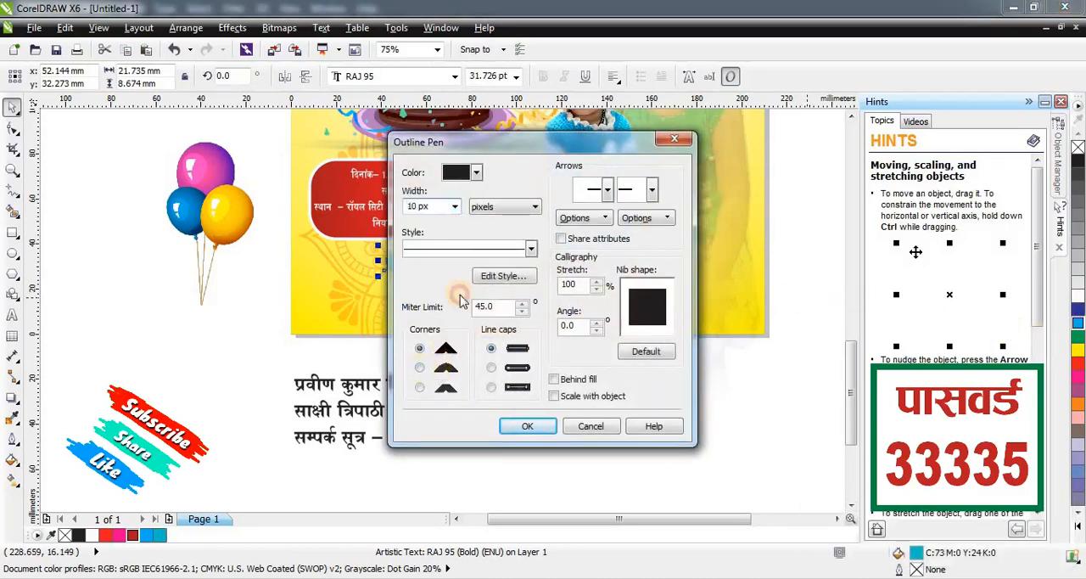
click(420, 367)
click(476, 172)
click(496, 203)
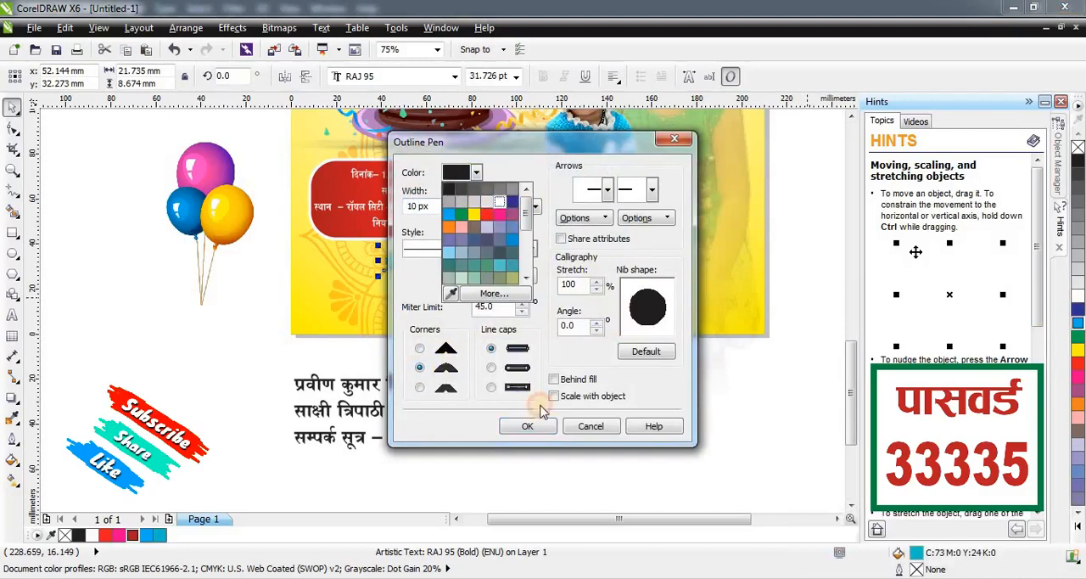
click(556, 379)
click(528, 426)
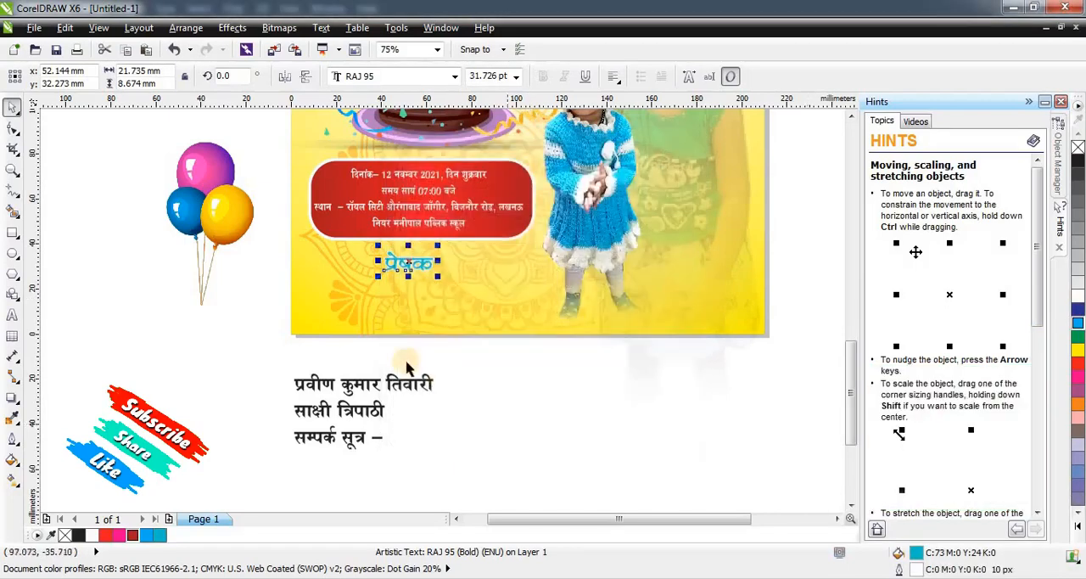
Cut the two sender-name lines from the text block below the page, leaving only the contact line.
drag(329, 380, 438, 409)
key(F8)
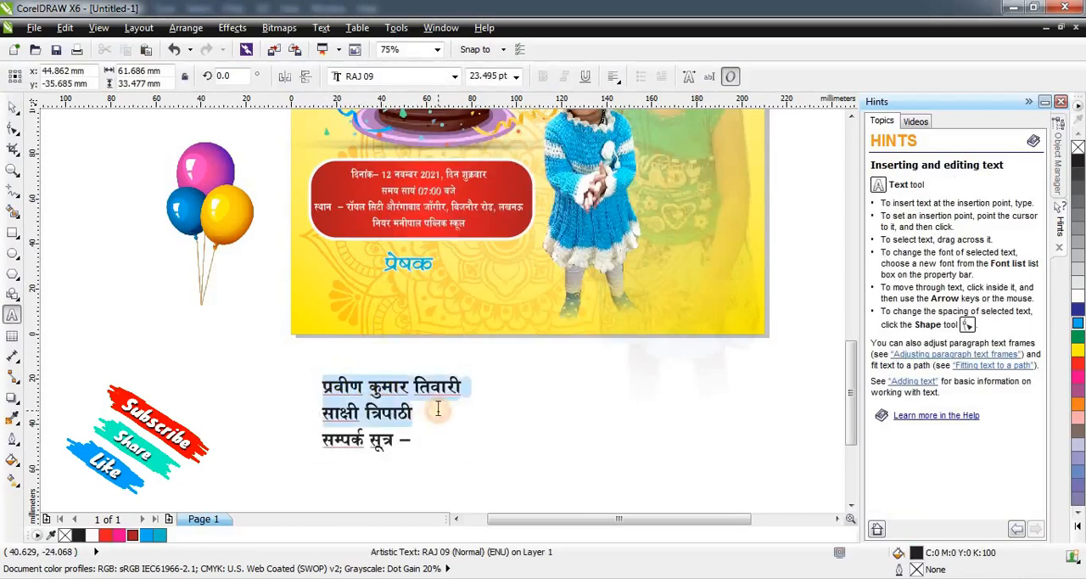
key(Delete)
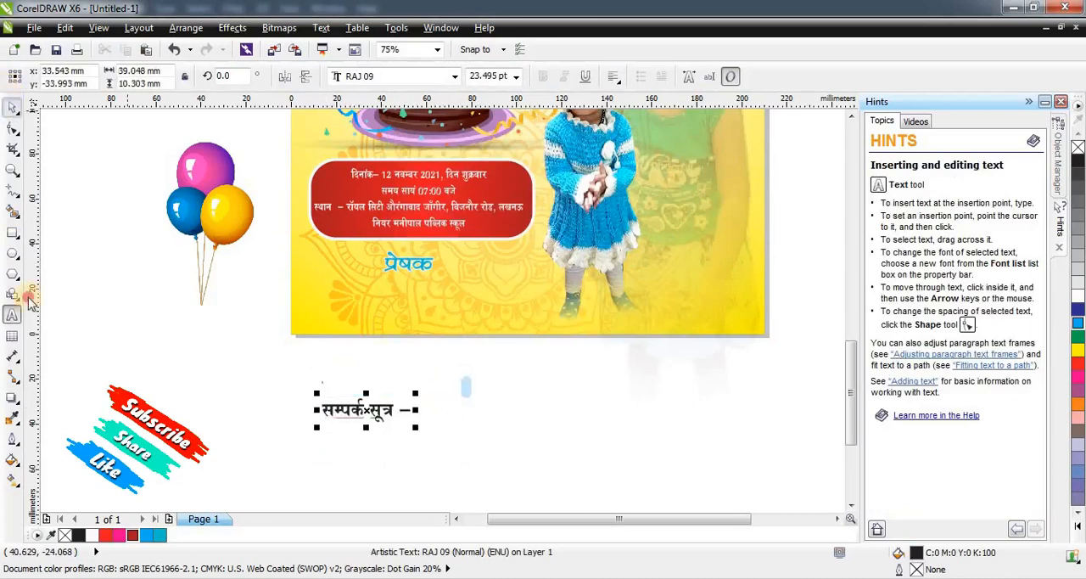
click(12, 107)
Paste the two sender-name lines as separate text beneath the "प्रेषक" heading and center-align them.
drag(420, 265, 419, 299)
right_click(418, 300)
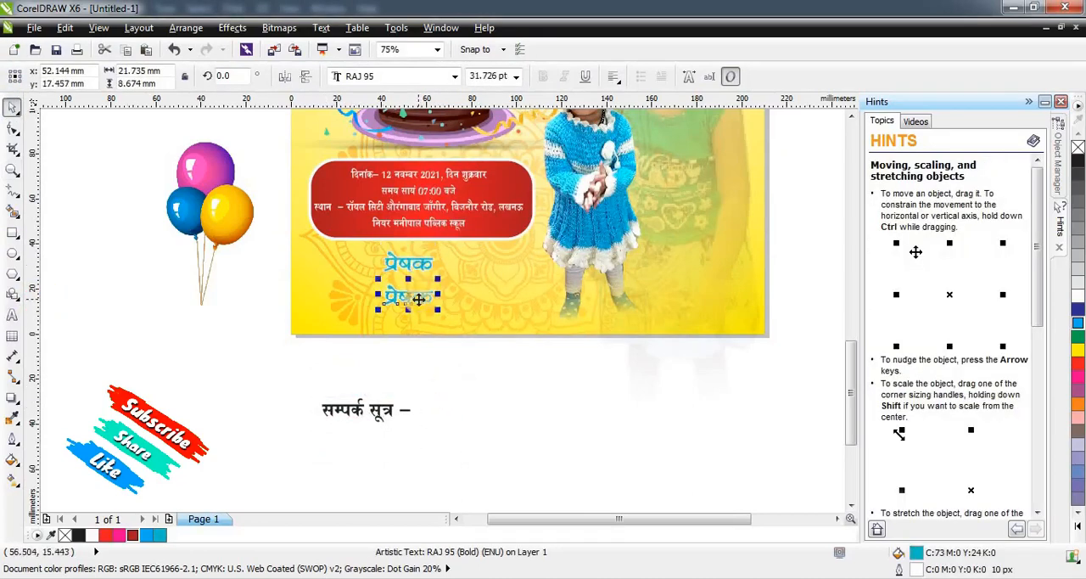
click(418, 297)
key(ctrl+v)
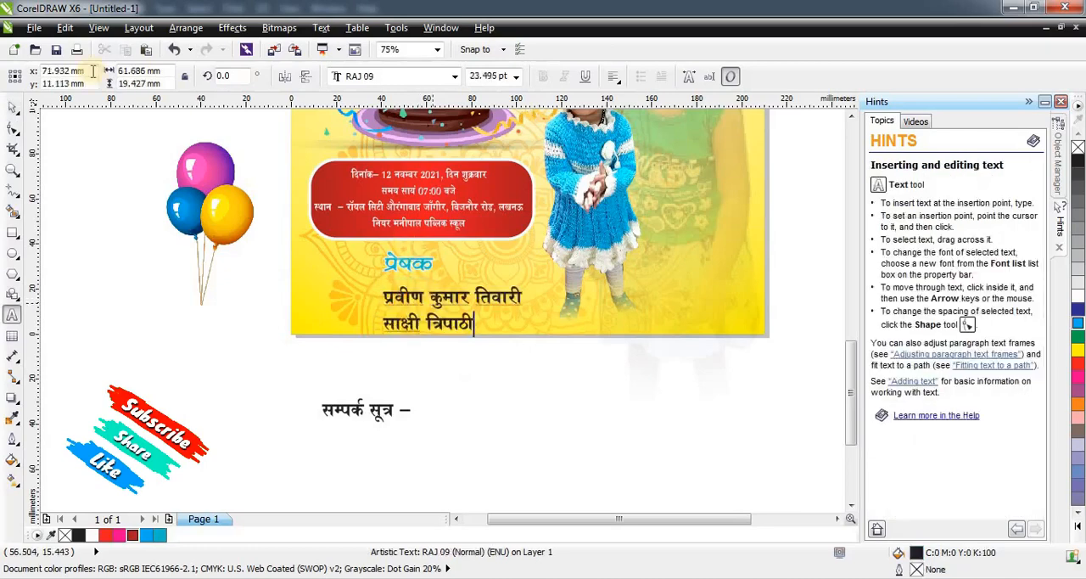
click(12, 108)
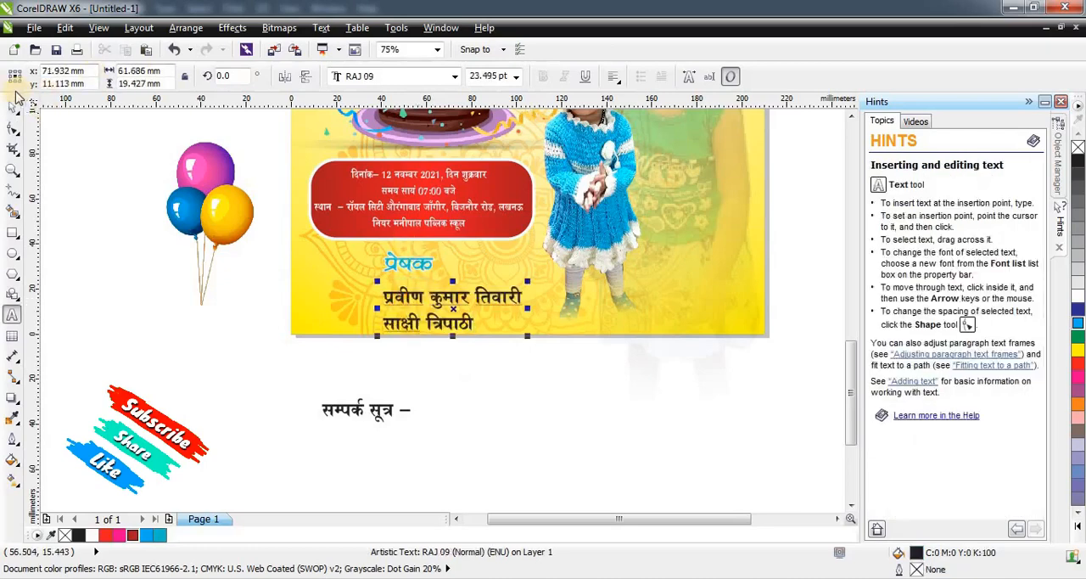
click(614, 78)
click(625, 140)
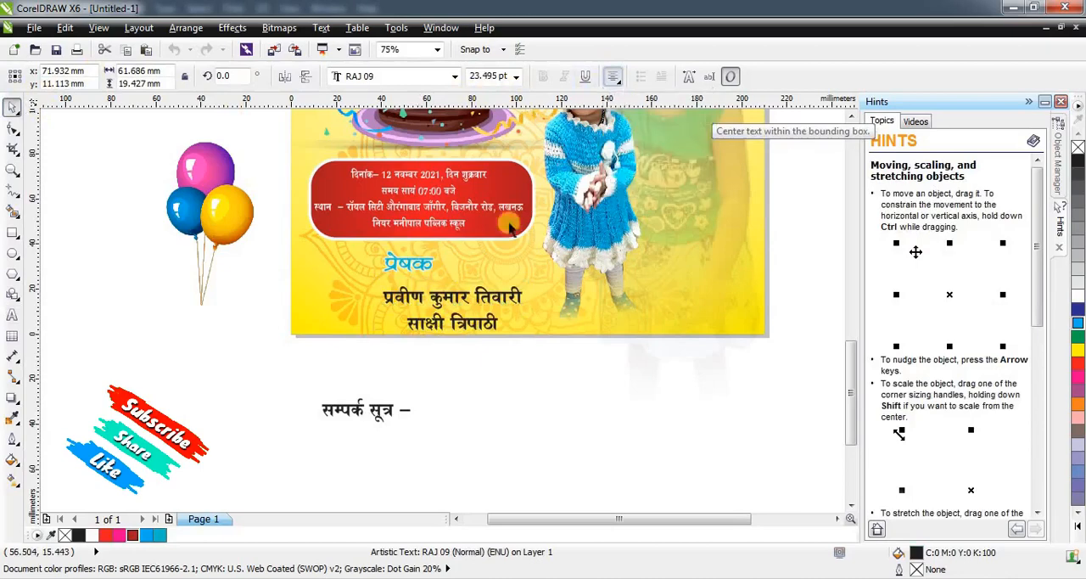
Position the sender names beneath the "प्रेषक" heading in RAJ 04, widen them to about 86 mm and fill them red.
drag(466, 295, 422, 281)
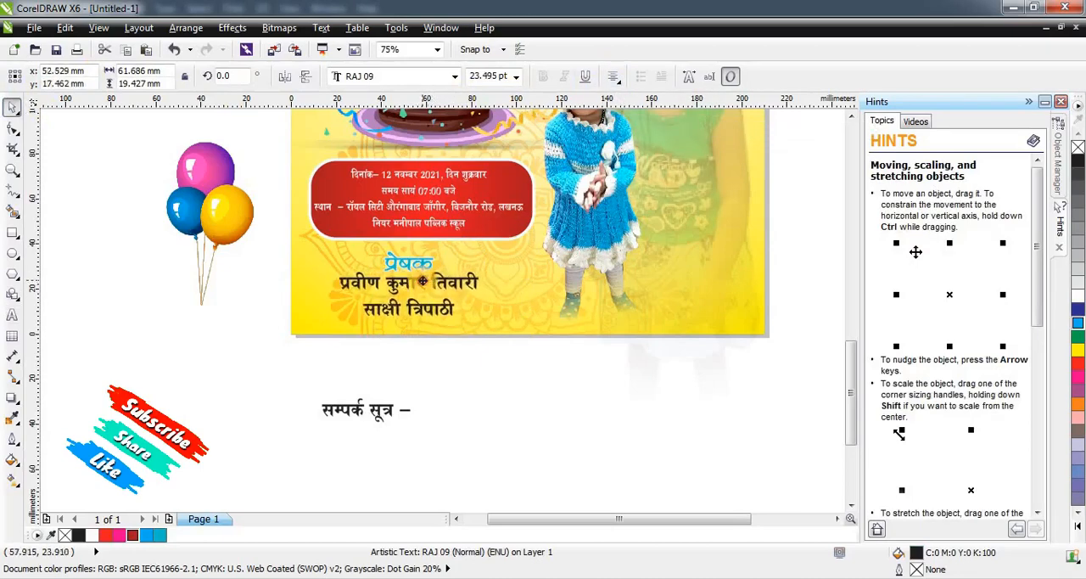
click(381, 77)
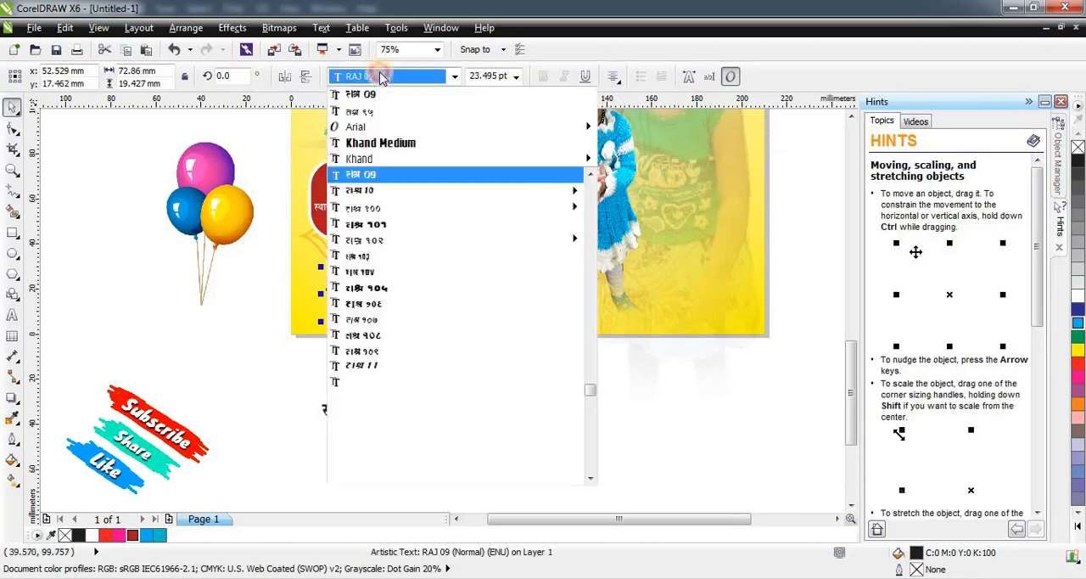
text(RAJ)
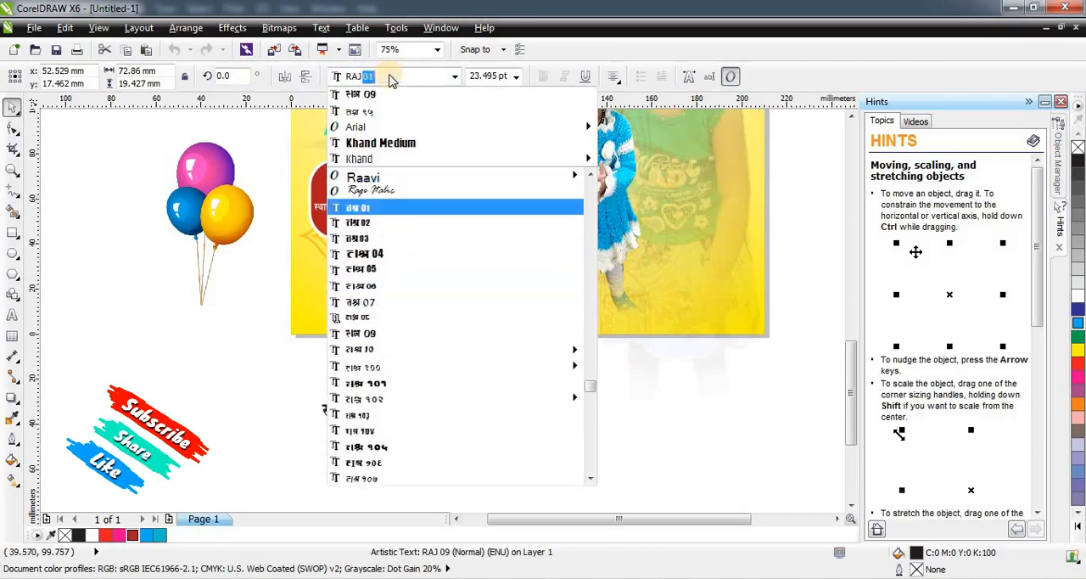
text( 04)
key(Return)
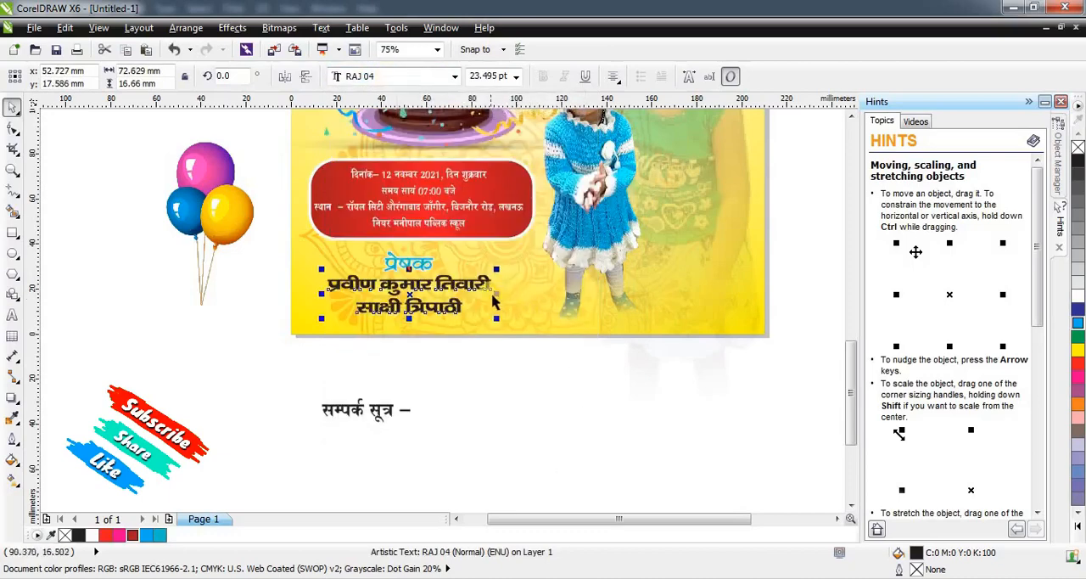
mouse_move(498, 294)
mouse_down()
mouse_move(512, 293)
mouse_move(496, 284)
mouse_up()
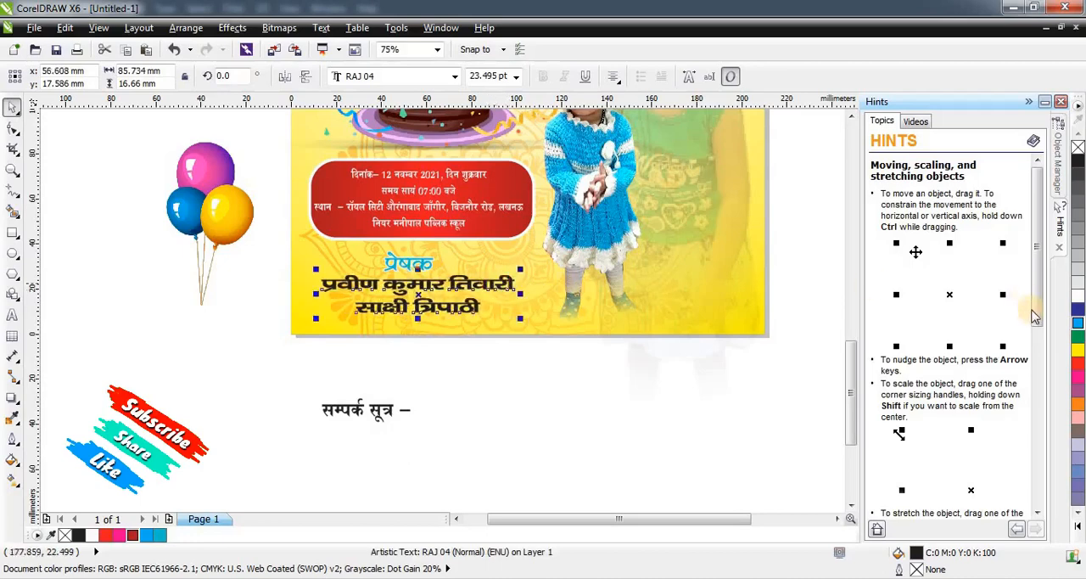
click(1080, 366)
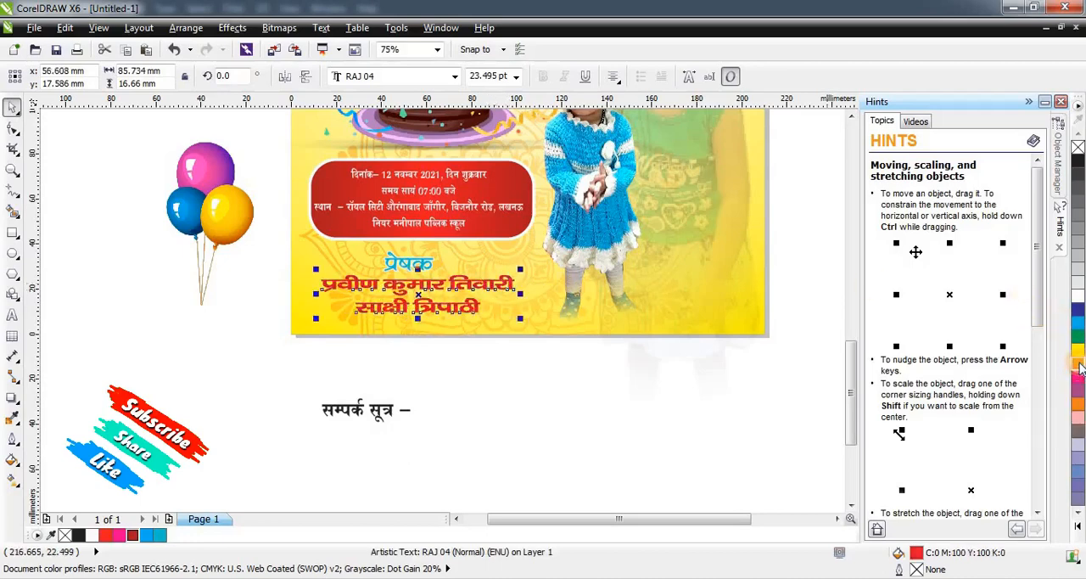
Give the sender names a white 10 px outline with round corners, placed behind the fill and scaling with the object.
key(F12)
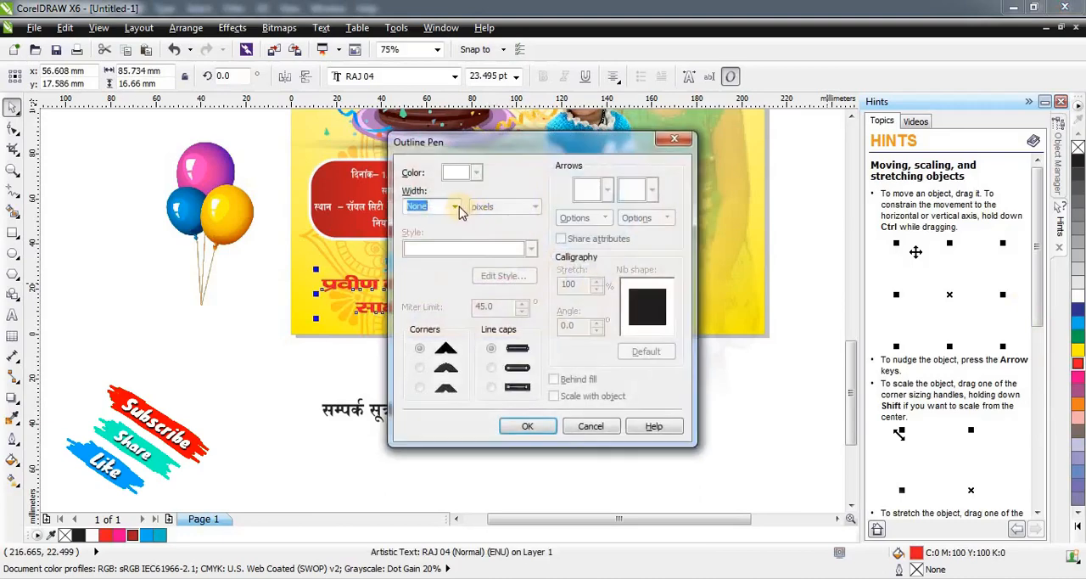
click(455, 206)
click(424, 307)
click(419, 366)
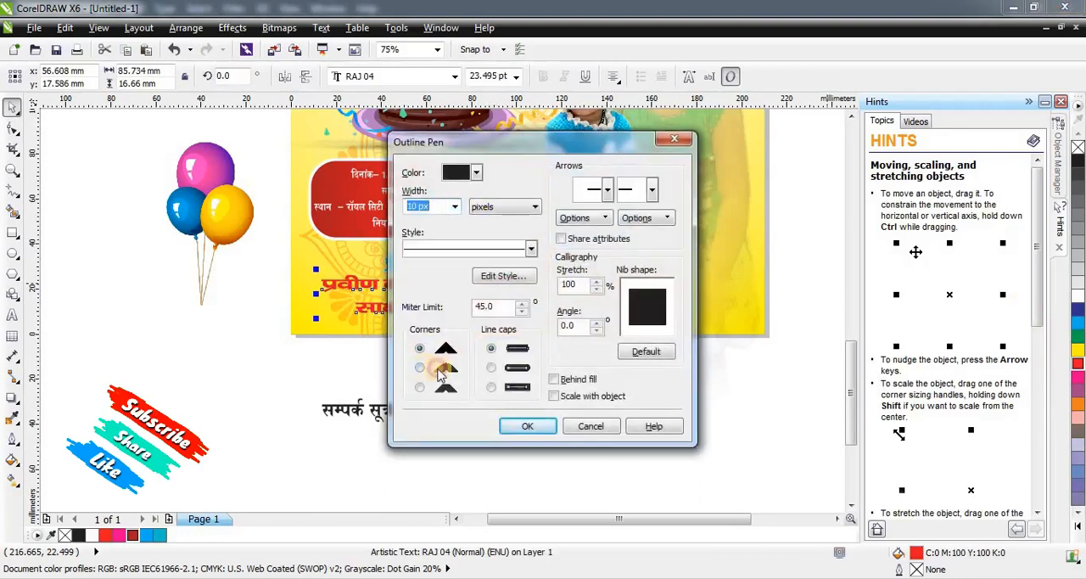
click(553, 396)
click(554, 378)
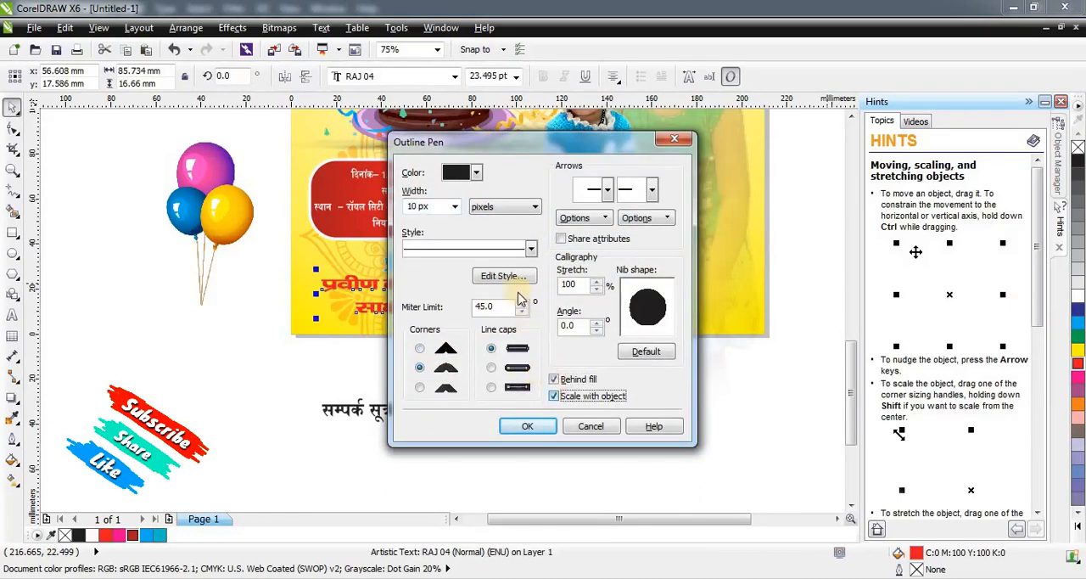
click(478, 174)
click(498, 203)
click(527, 426)
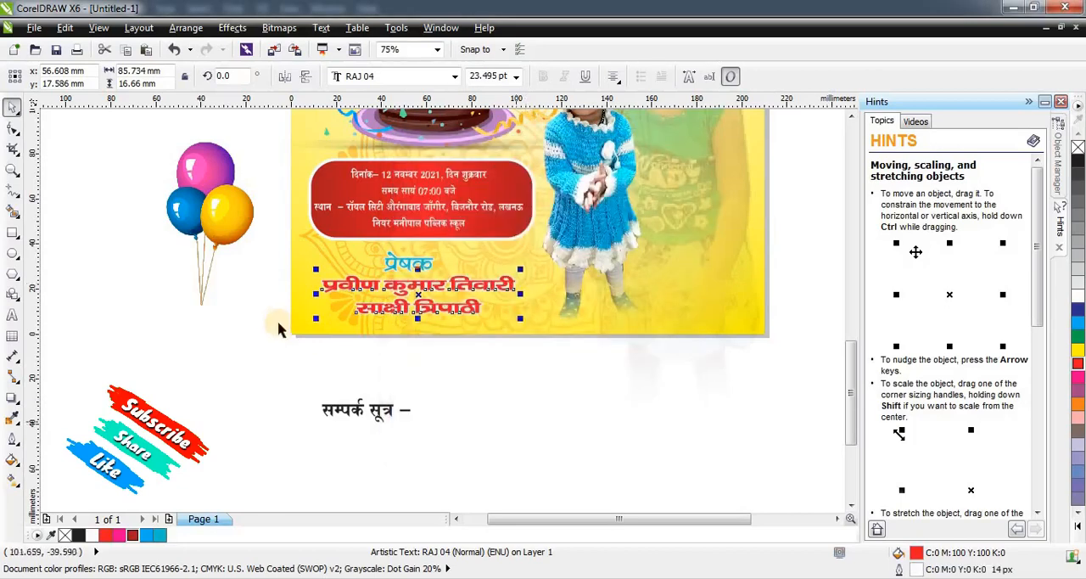
click(280, 329)
Move the "प्रेषक" heading and sender names slightly up, and place the "सम्पर्क सूत्र –" line in the page's lower-left corner.
scroll(416, 288, up, 2)
drag(404, 265, 408, 226)
shift+click(412, 236)
click(373, 424)
scroll(373, 424, down, 2)
drag(355, 447, 335, 356)
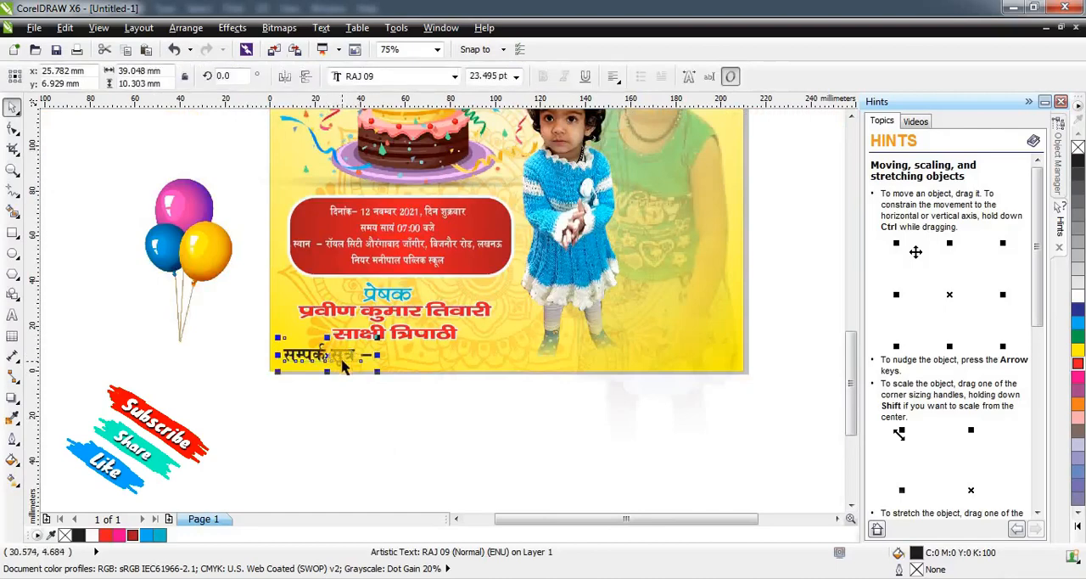
Add a white 10 px outline with round corners behind the fill of the "सम्पर्क सूत्र –" line.
scroll(330, 356, up, 2)
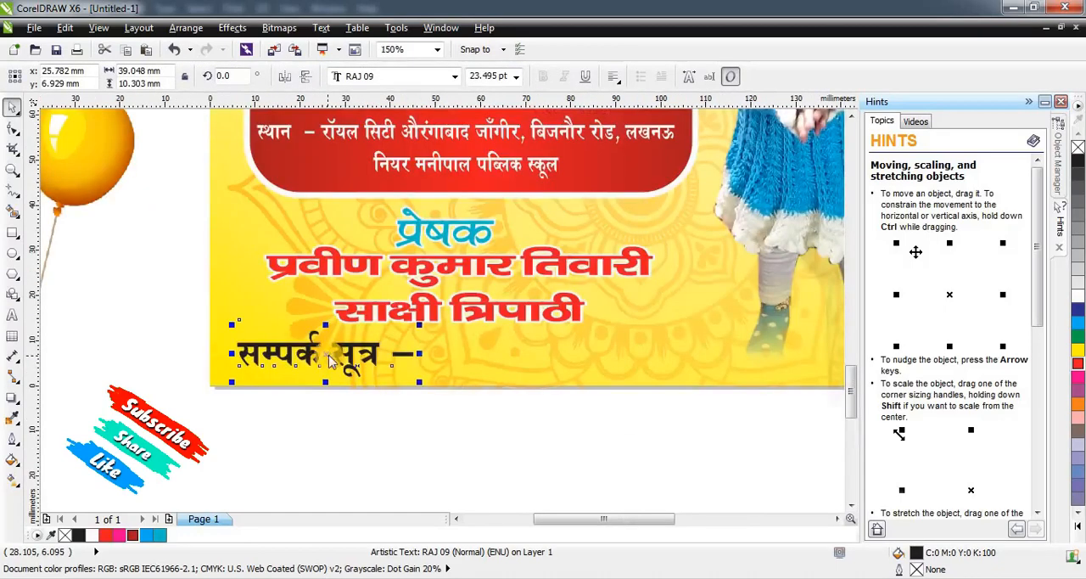
key(F12)
click(456, 206)
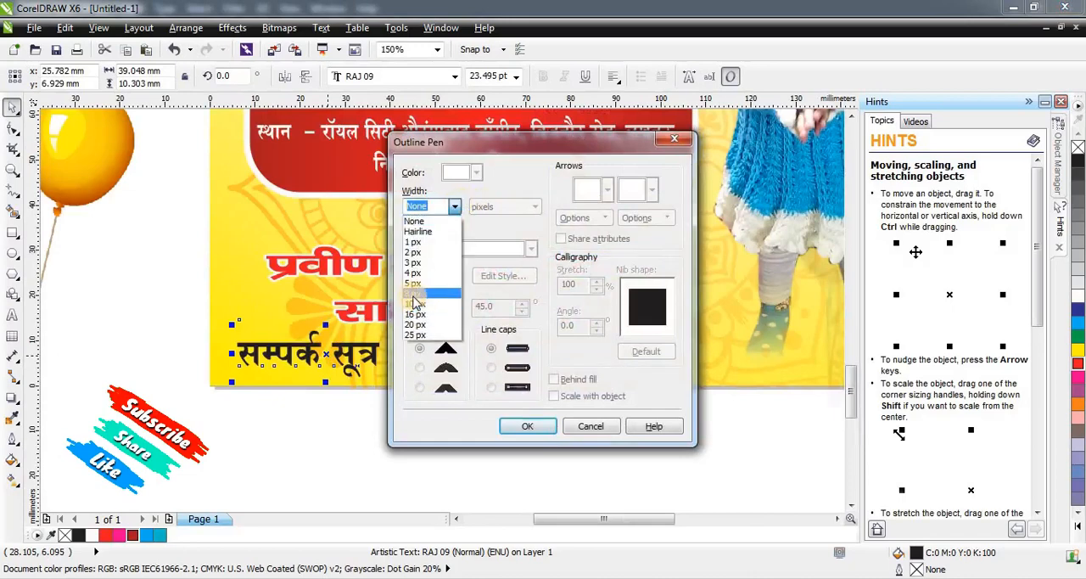
click(420, 302)
click(419, 367)
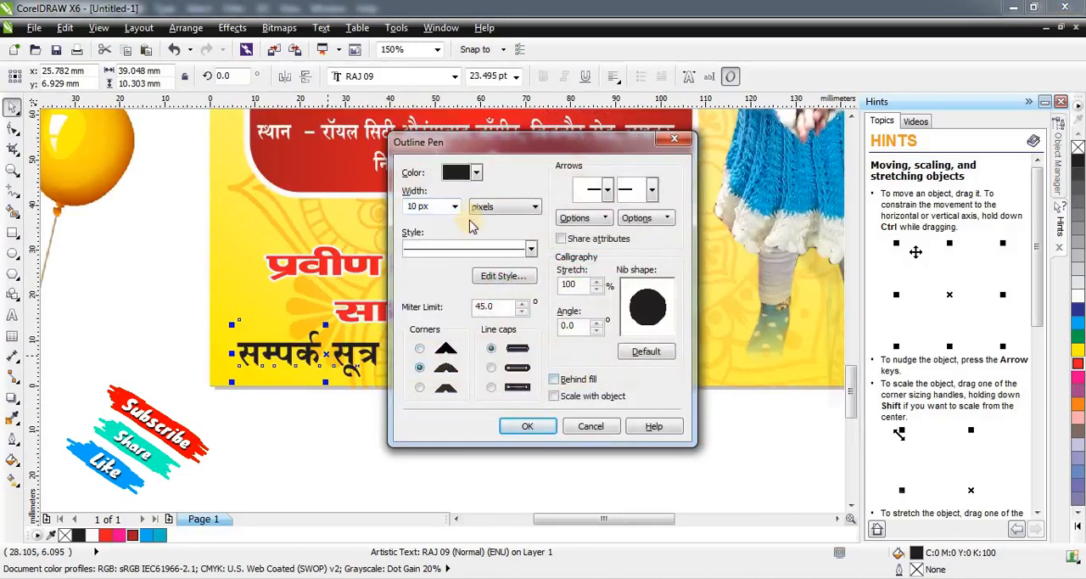
click(476, 172)
click(501, 200)
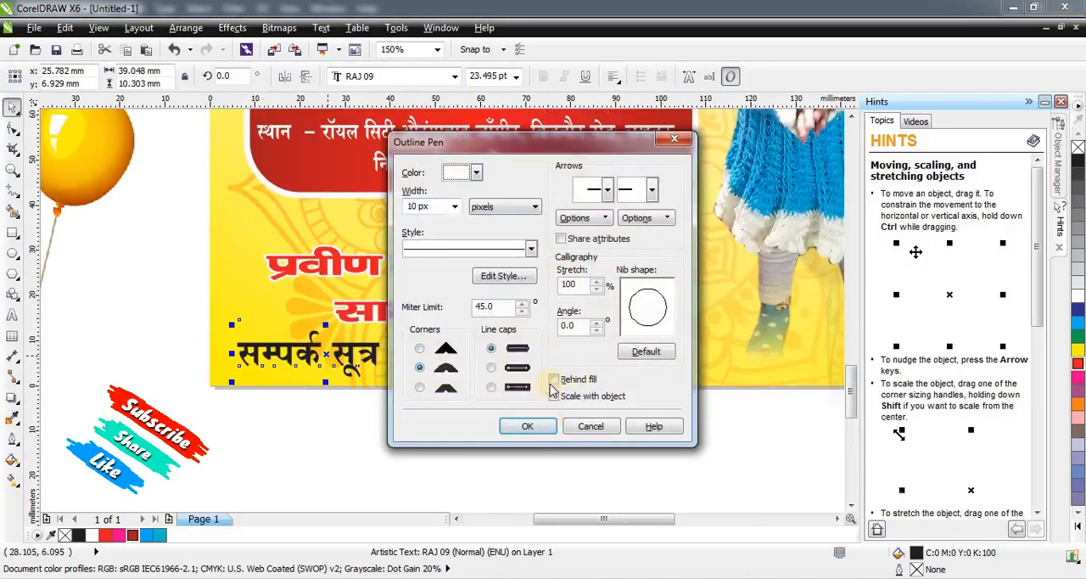
click(541, 428)
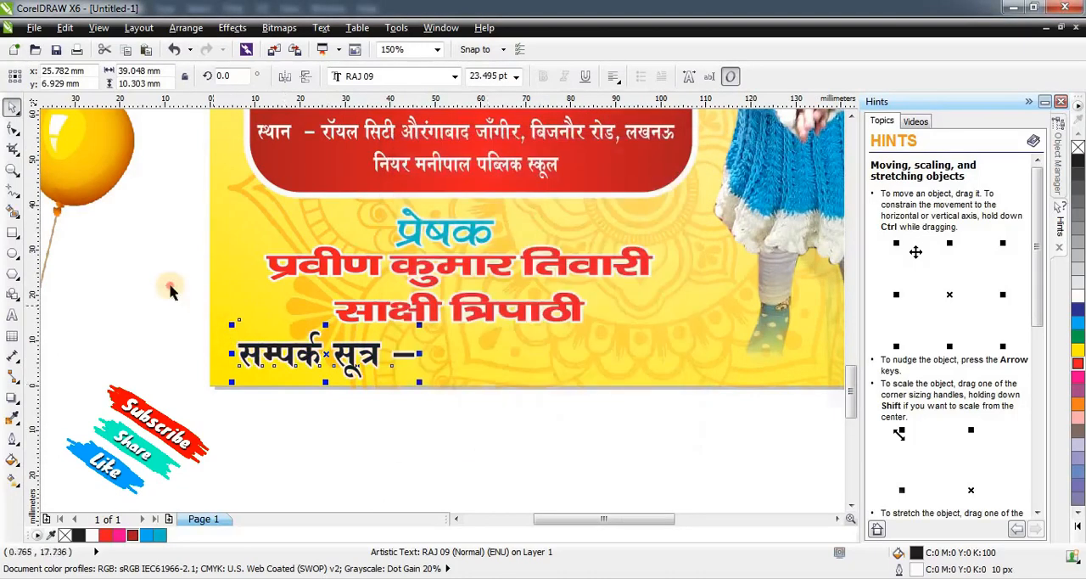
click(336, 431)
Place the three-balloon clipart at the page's left edge beside the greeting and shrink it to about 27 mm wide.
scroll(502, 366, down, 3)
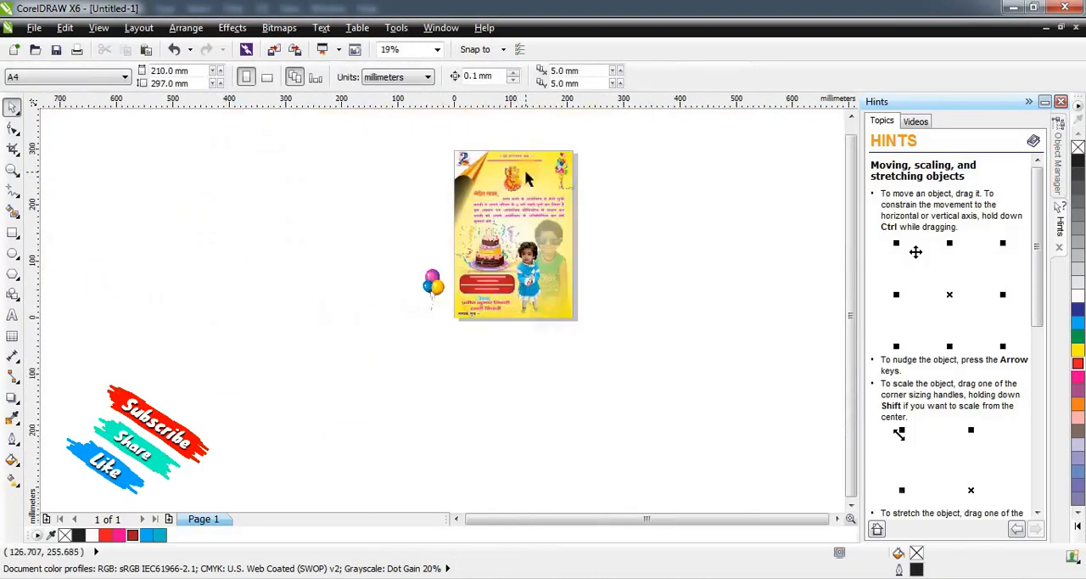
scroll(526, 178, up, 1)
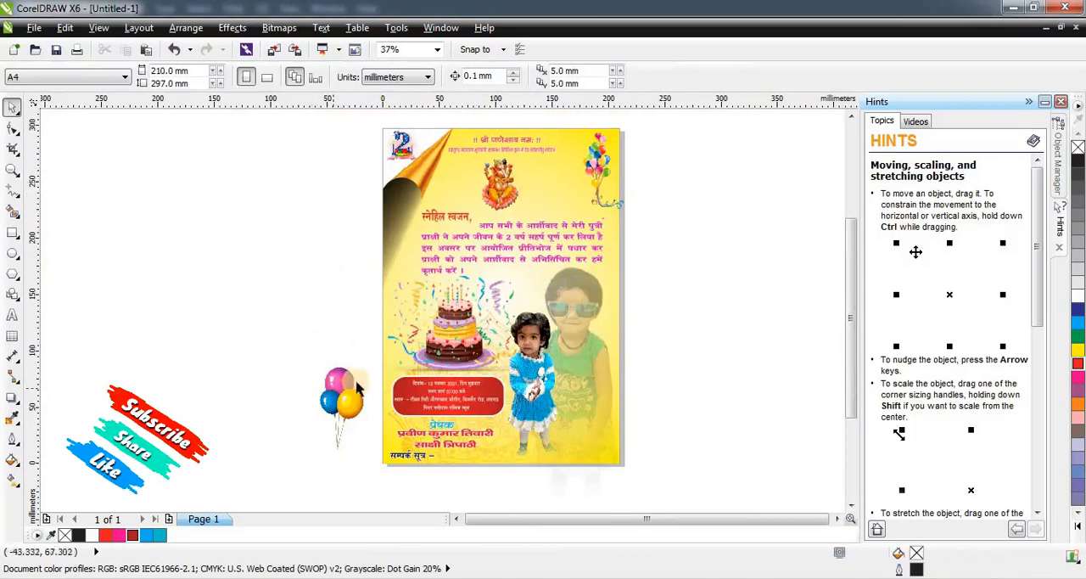
click(342, 393)
drag(342, 393, 413, 236)
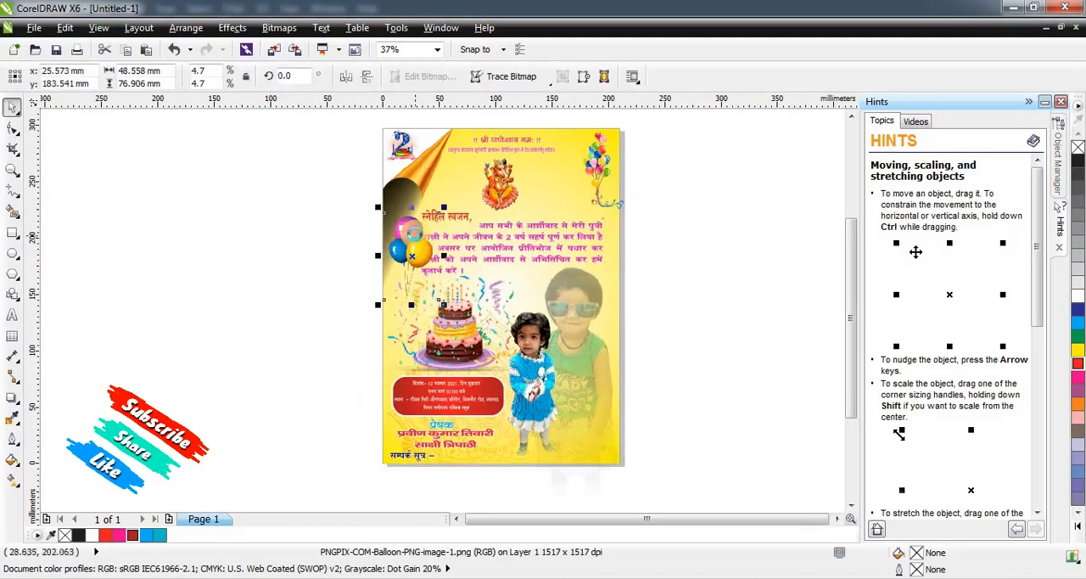
scroll(414, 231, up, 2)
drag(454, 188, 448, 212)
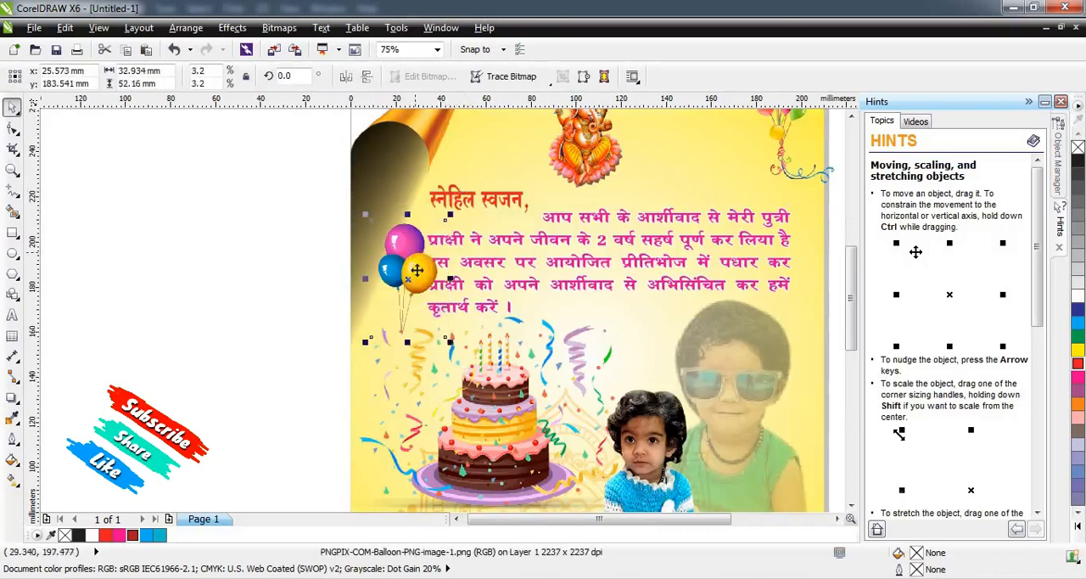
drag(399, 243, 377, 186)
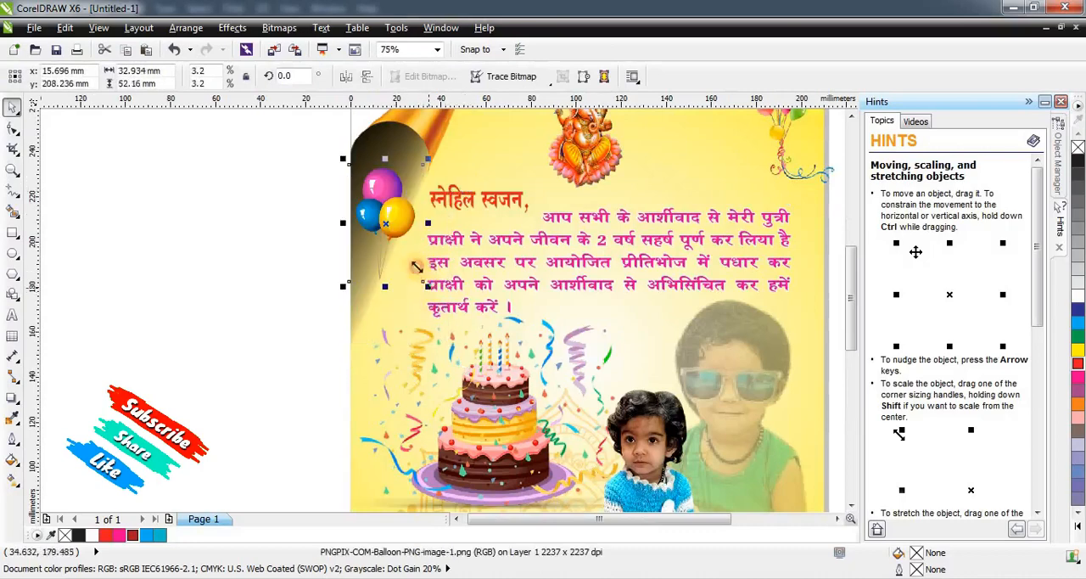
drag(427, 286, 415, 264)
Try to repeat the three-balloon clipart down the page's left edge in evenly spaced copies.
drag(390, 216, 400, 314)
scroll(388, 212, down, 2)
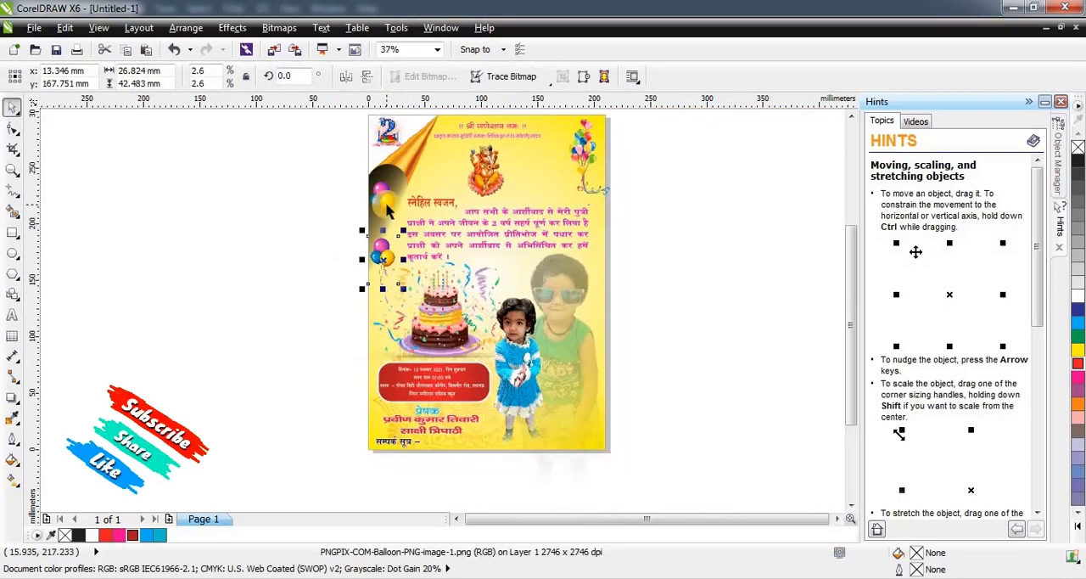
key(ctrl+d)
key(ctrl+d)
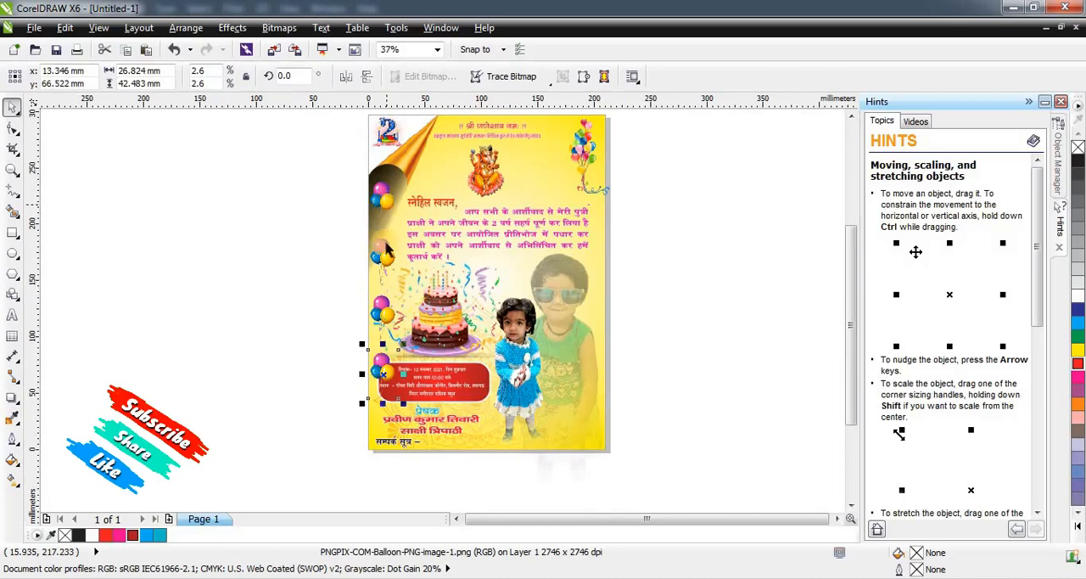
Undo the balloon copies and delete the three-balloon clipart.
key(ctrl+z)
key(ctrl+z)
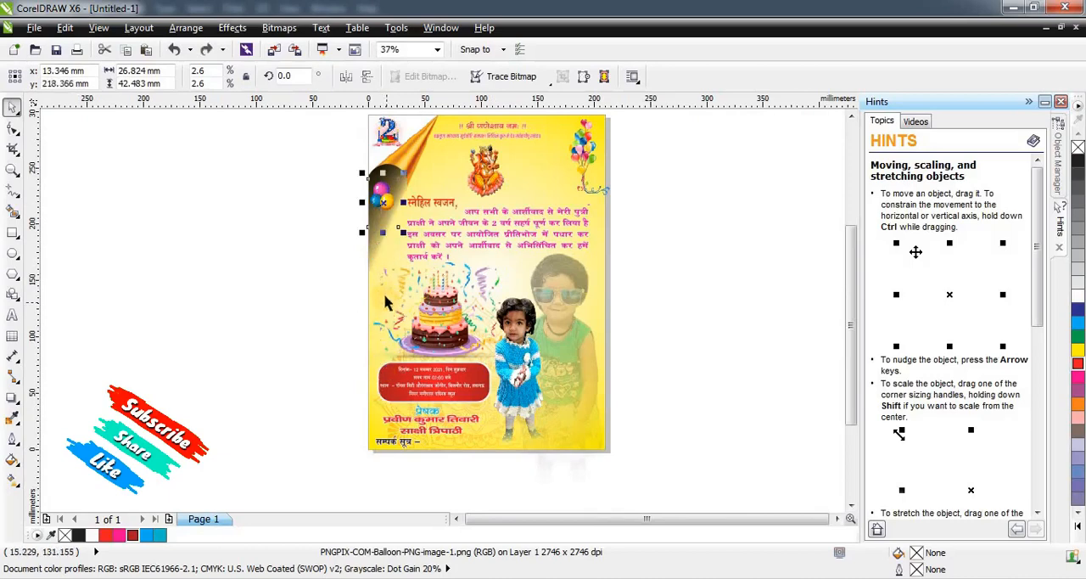
key(Delete)
Copy the upper-right balloon bunch to the page's lower-right corner and enlarge the copy to about 58 × 104 mm.
drag(582, 159, 565, 403)
drag(609, 360, 628, 318)
drag(600, 381, 591, 380)
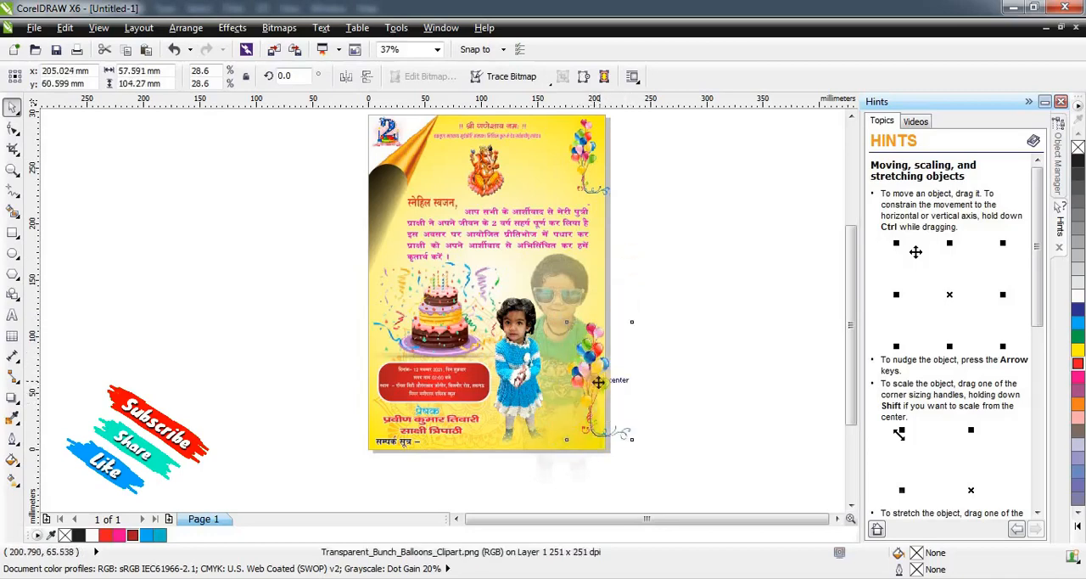
Crop the overhanging right sides of both balloon bunches to the page edge with the Shape tool.
click(18, 137)
click(12, 110)
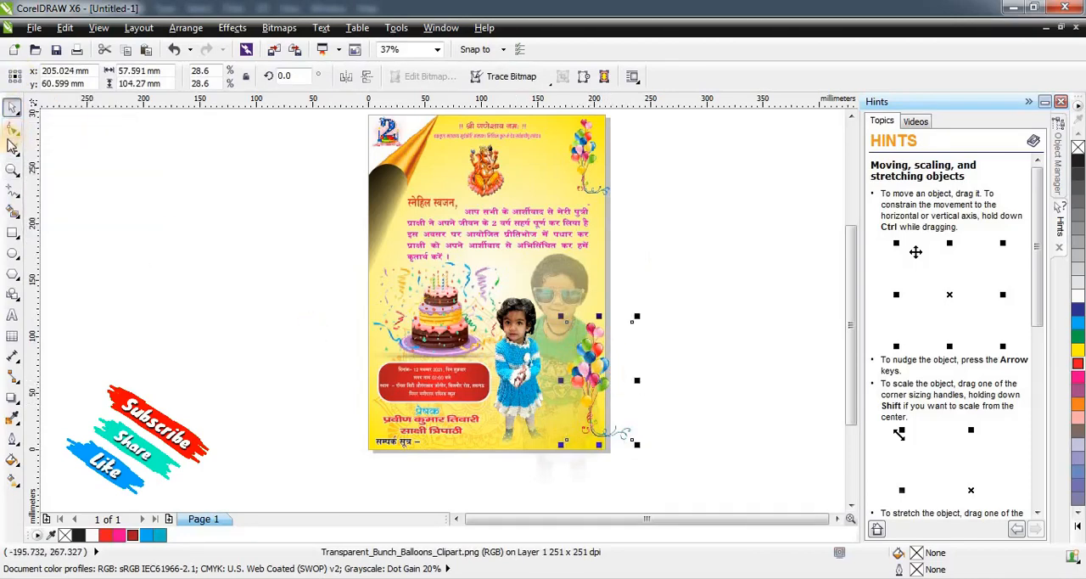
key(F10)
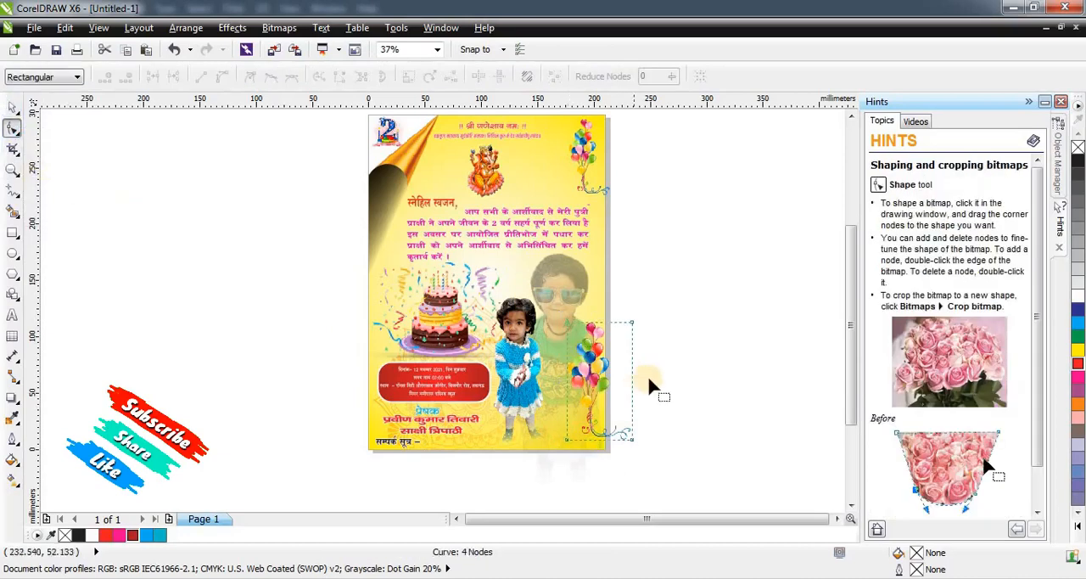
drag(630, 378, 605, 379)
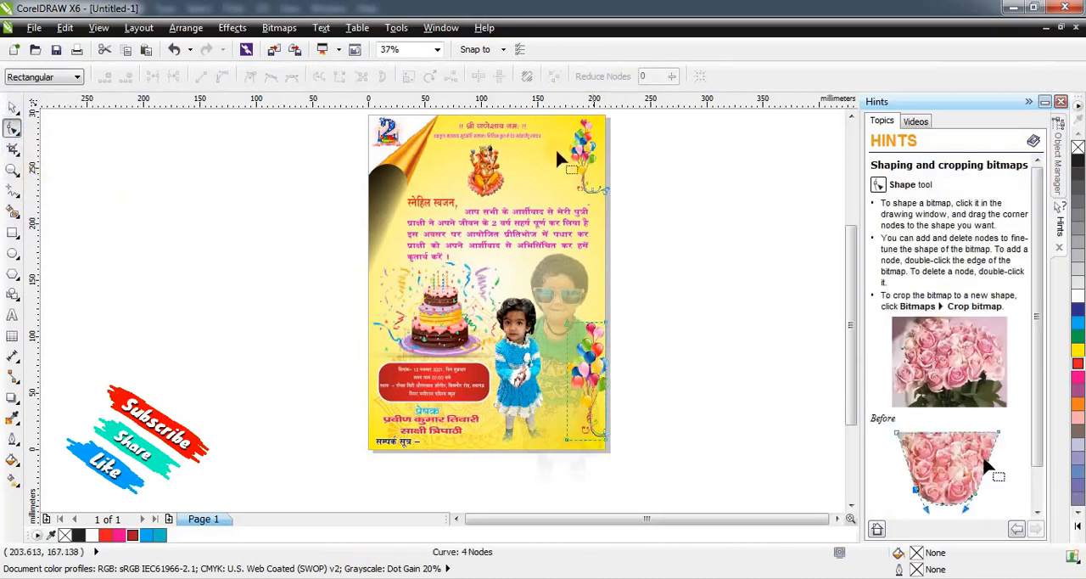
scroll(587, 157, up, 1)
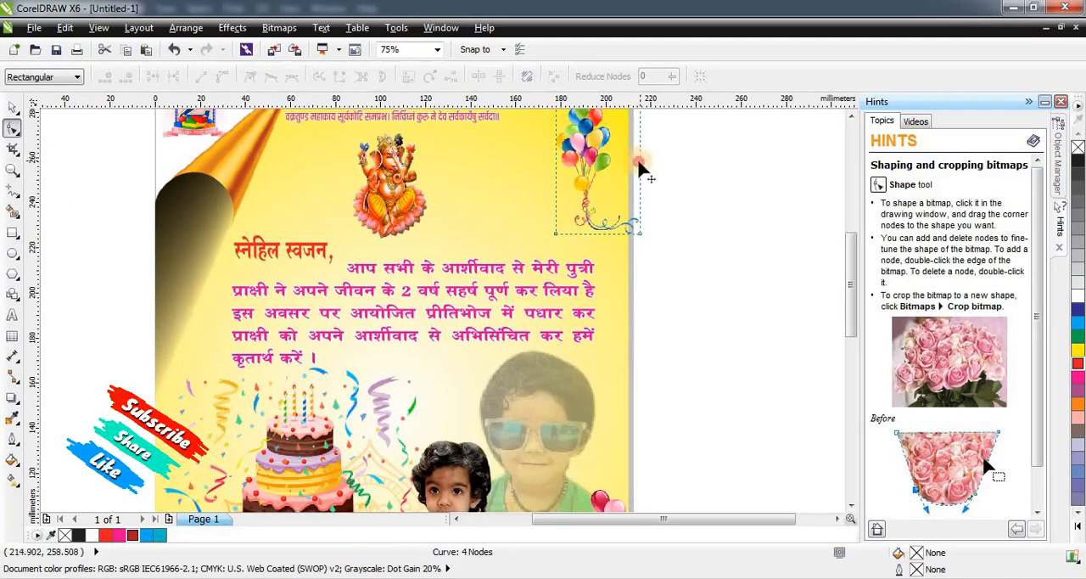
scroll(641, 170, down, 1)
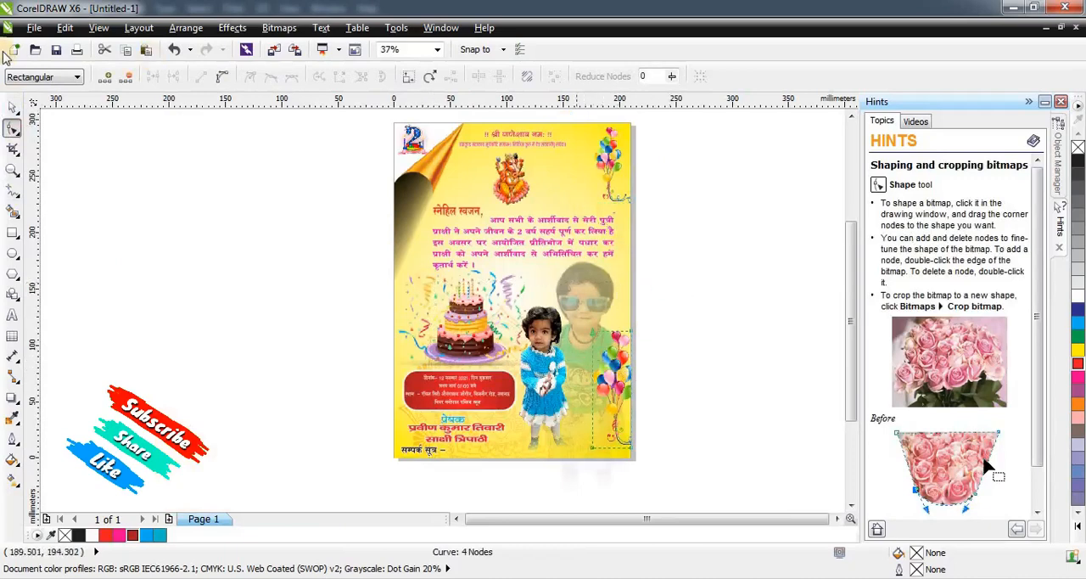
Copy the lower-right balloon bunch to the page's left edge beside the greeting text and mirror the copy horizontally.
click(12, 108)
drag(615, 377, 413, 236)
scroll(413, 233, up, 2)
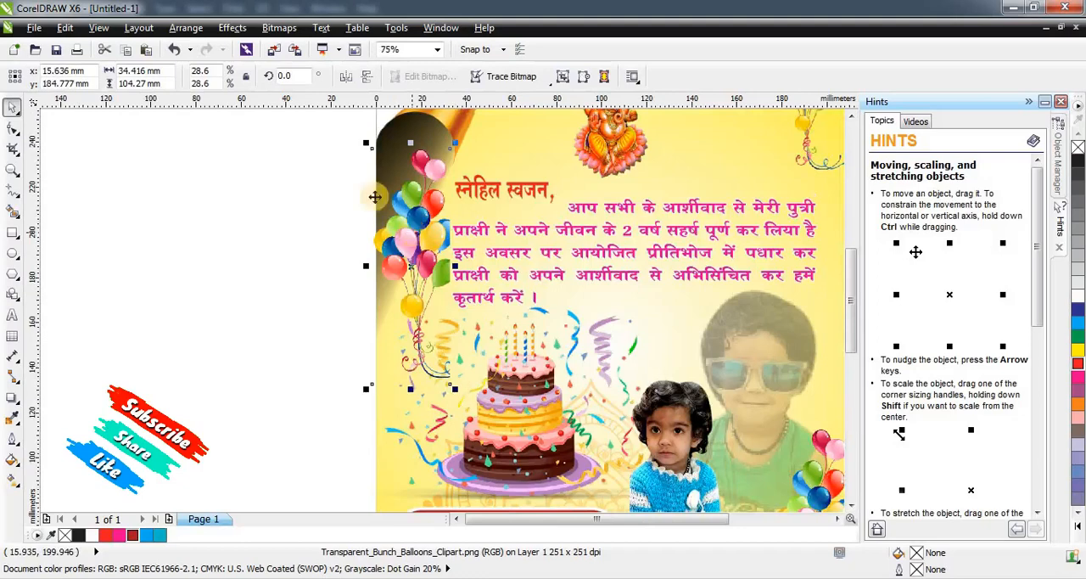
click(354, 77)
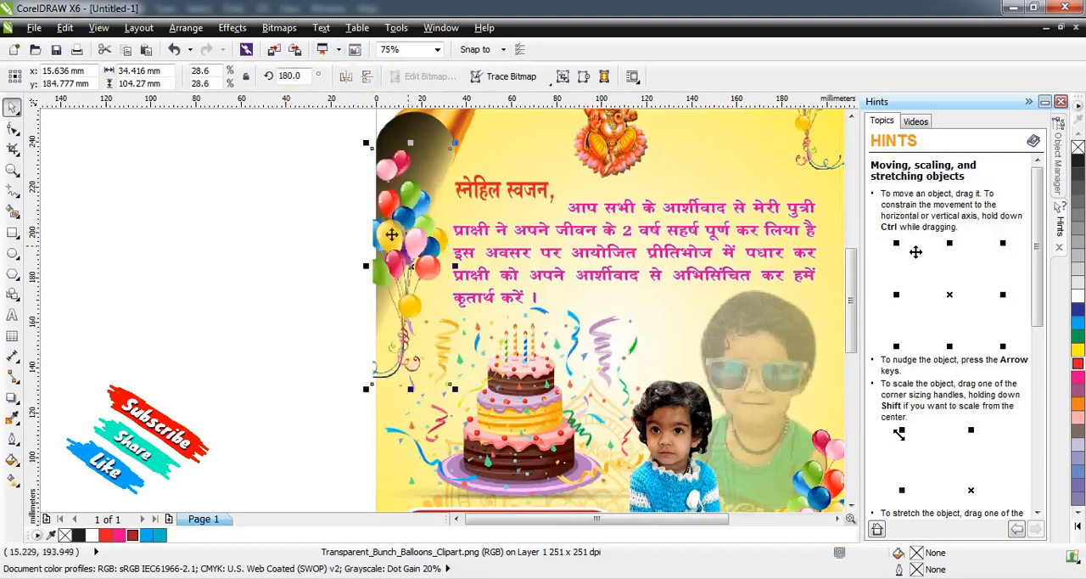
Shift the mirrored balloon bunch slightly right so its cropped side aligns with the page's left edge.
scroll(431, 254, up, 2)
mouse_move(437, 259)
mouse_down()
mouse_move(449, 267)
mouse_move(448, 286)
mouse_move(448, 275)
mouse_up()
scroll(448, 275, down, 2)
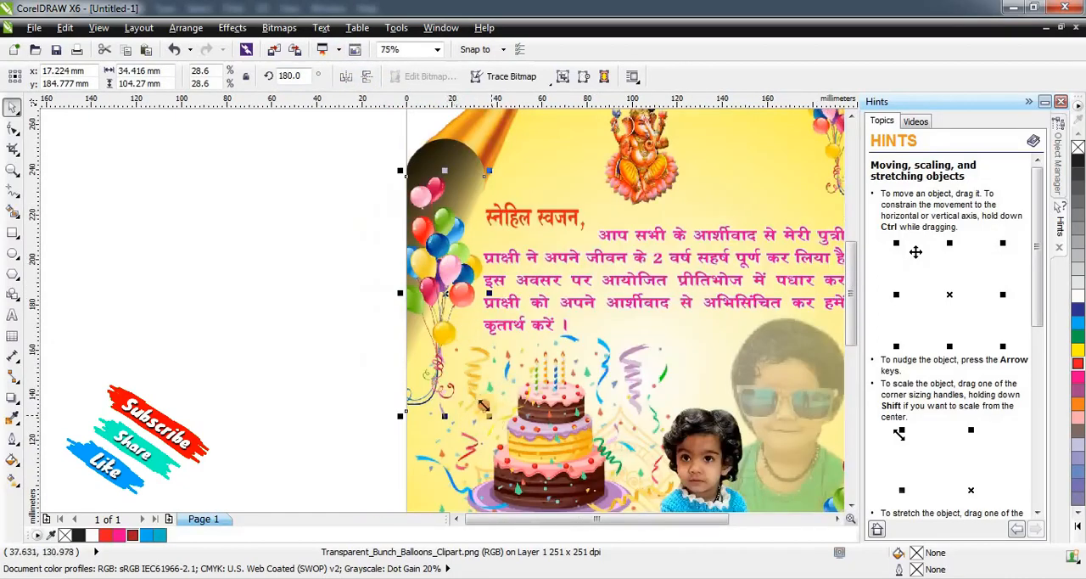
scroll(405, 304, down, 2)
click(406, 304)
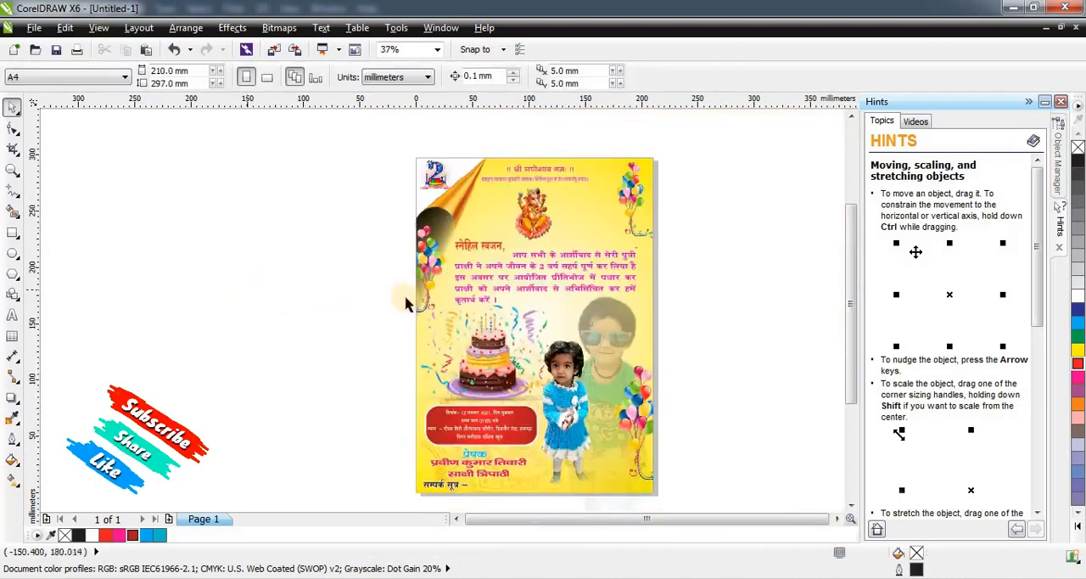
Delete the balloon bunch in the page's lower-right corner beside the faded child photo.
click(645, 409)
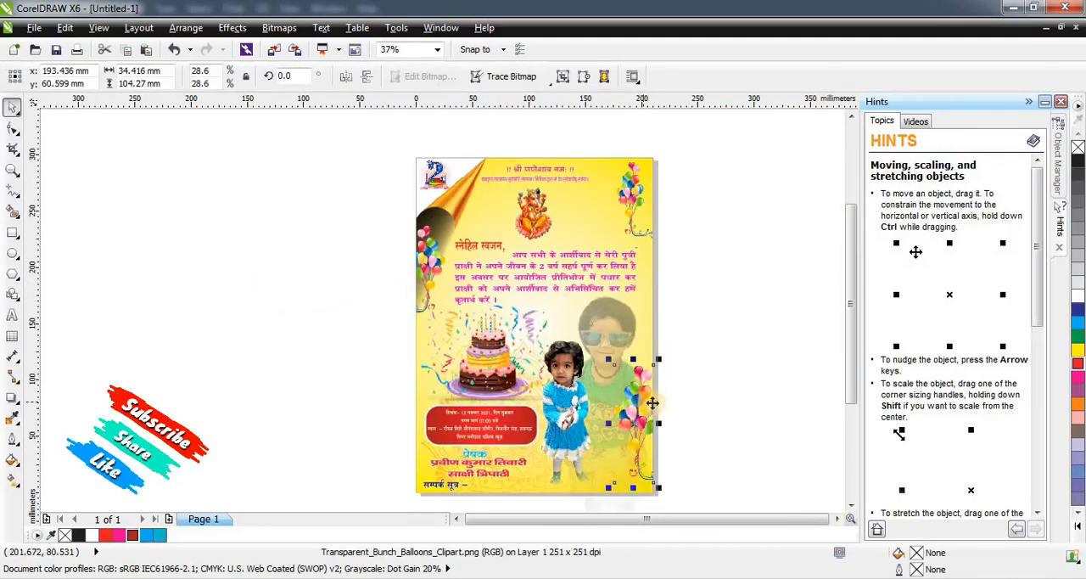
key(Delete)
Examine the whole invitation card closely and from afar to check the overall layout, then frame the full page.
scroll(577, 153, down, 1)
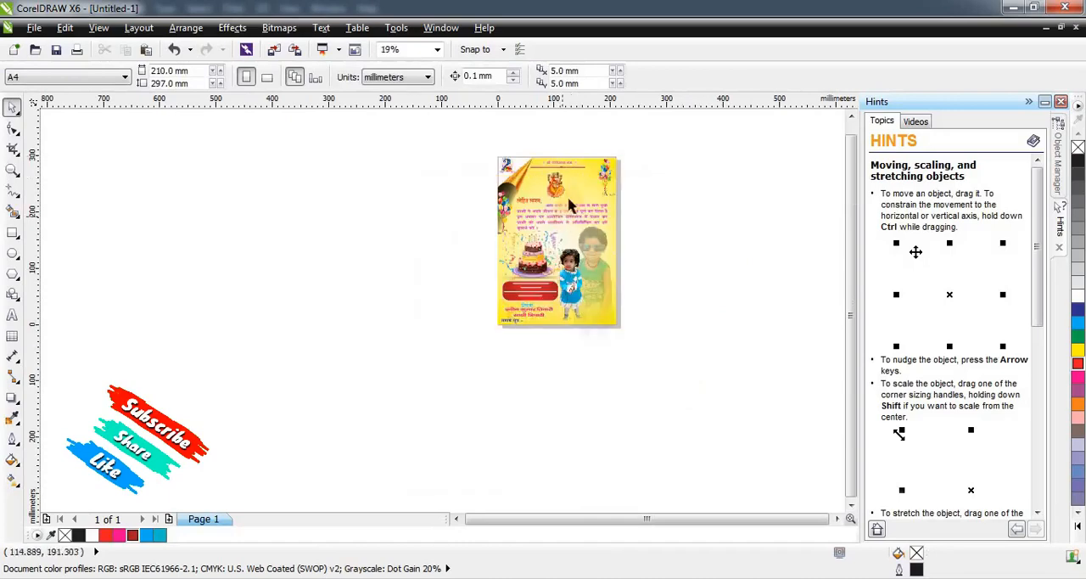
scroll(584, 190, up, 1)
scroll(583, 194, up, 1)
scroll(574, 226, down, 1)
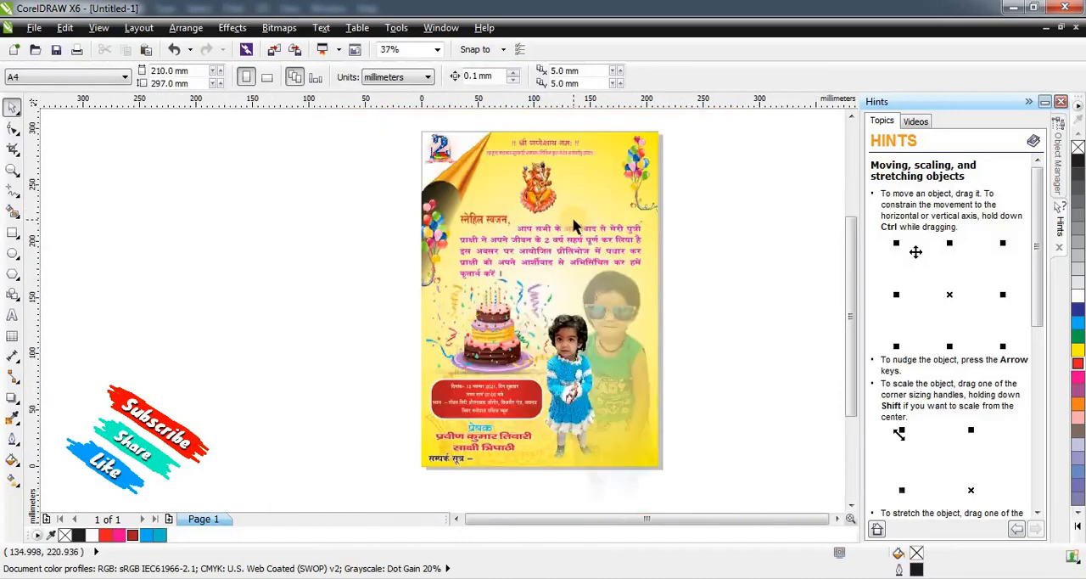
scroll(574, 227, down, 1)
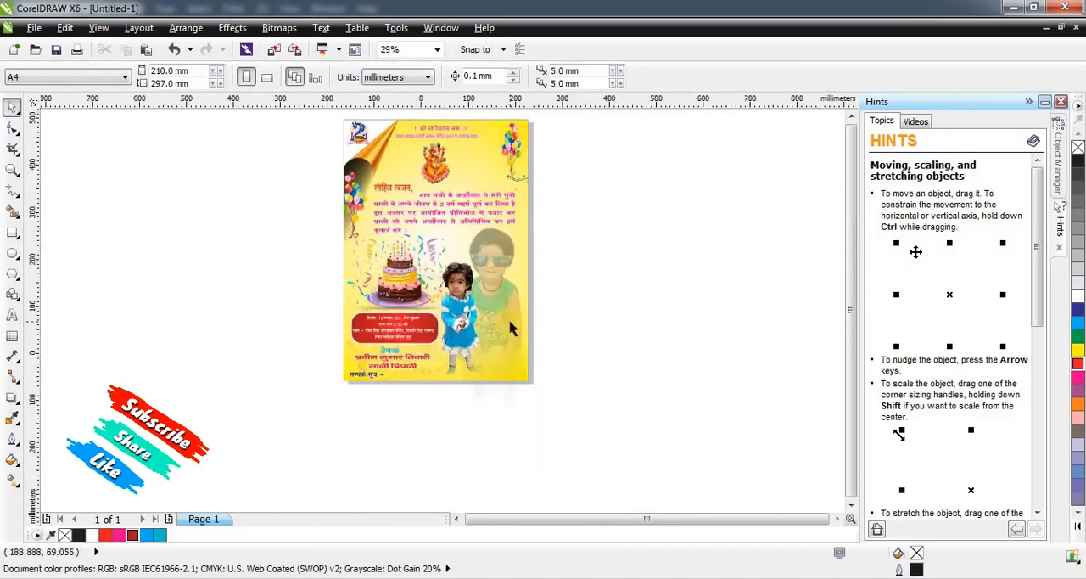
scroll(507, 312, down, 4)
scroll(491, 326, up, 2)
scroll(505, 331, up, 2)
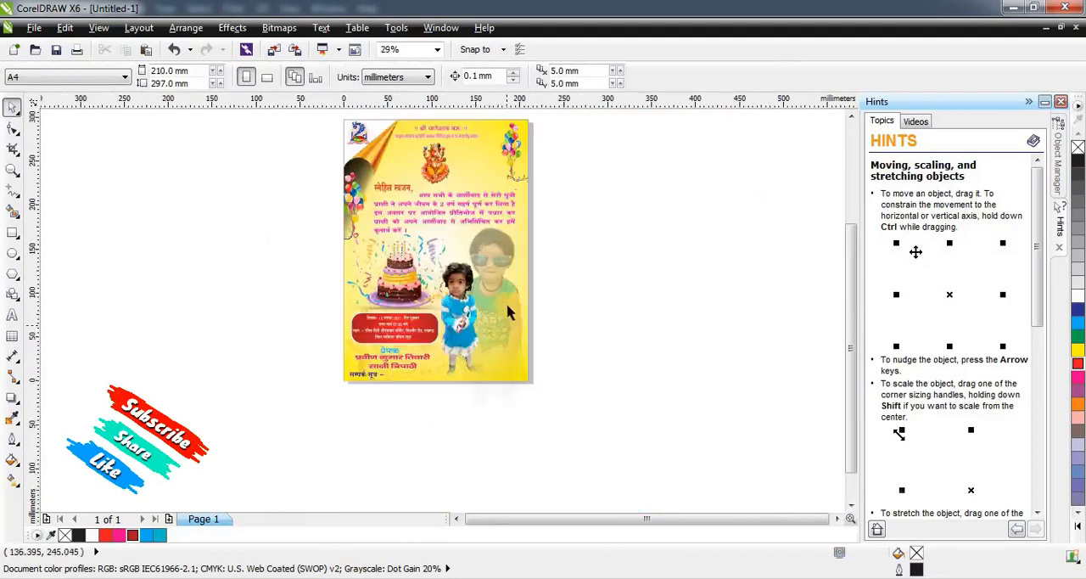
key(z)
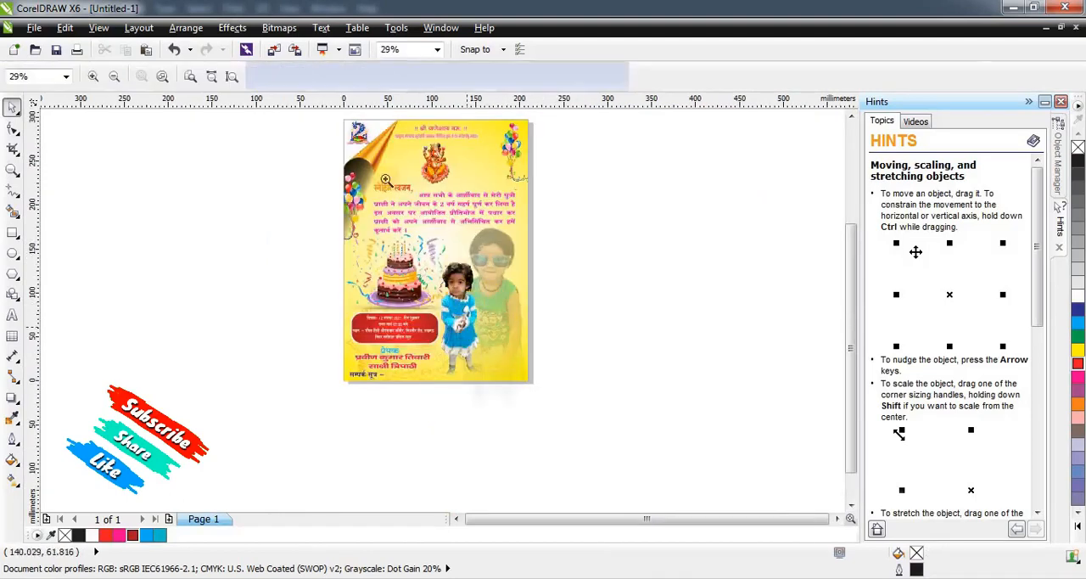
drag(330, 113, 547, 388)
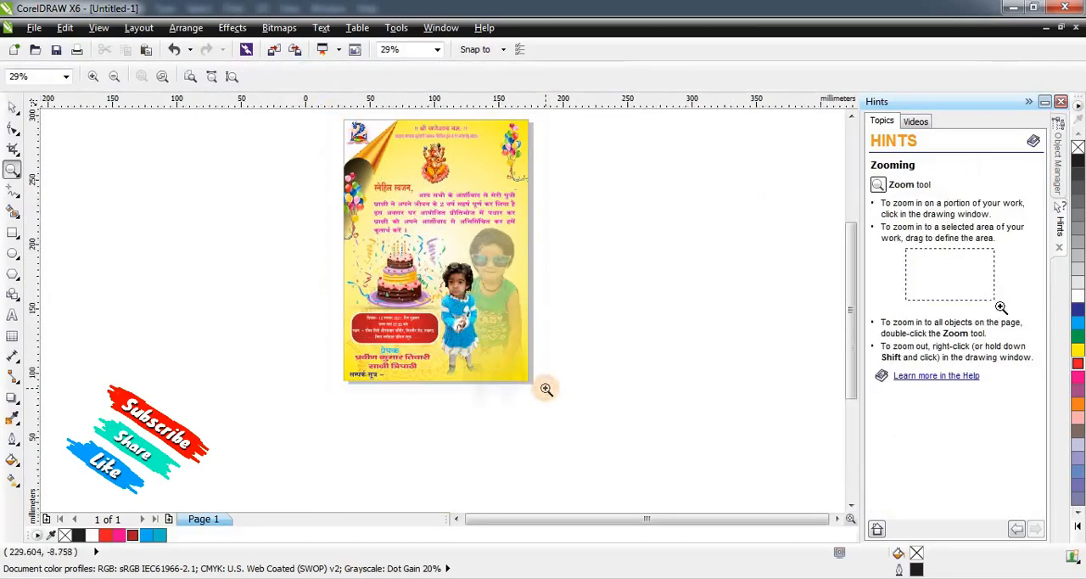